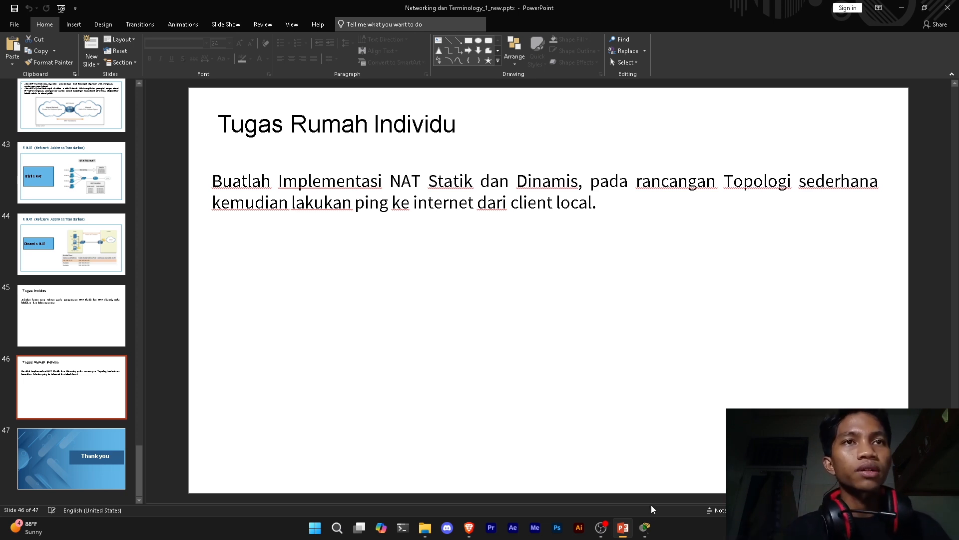
# Switch to Cisco Packet Tracer and place a PC in the lower part of the empty logical workspace.
pyautogui.click(645, 527)
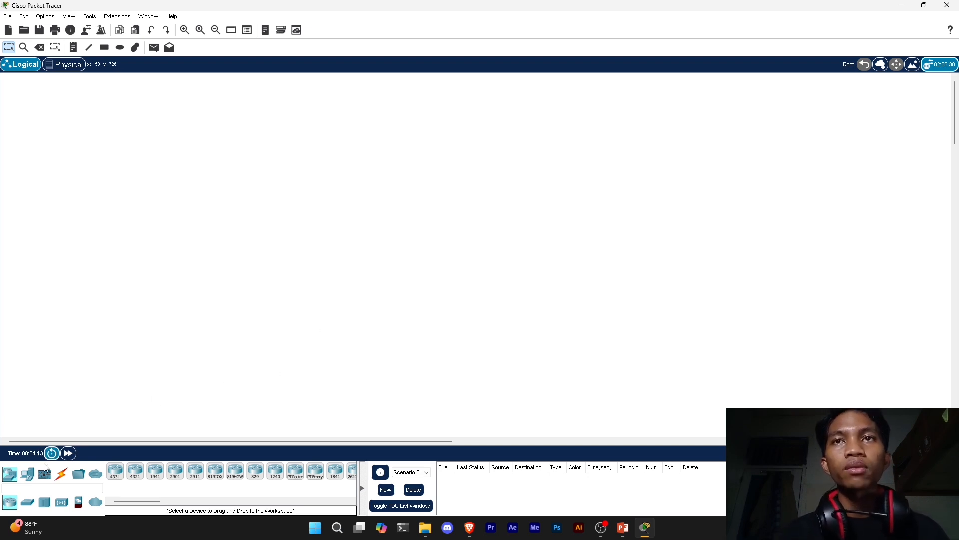
pyautogui.click(27, 480)
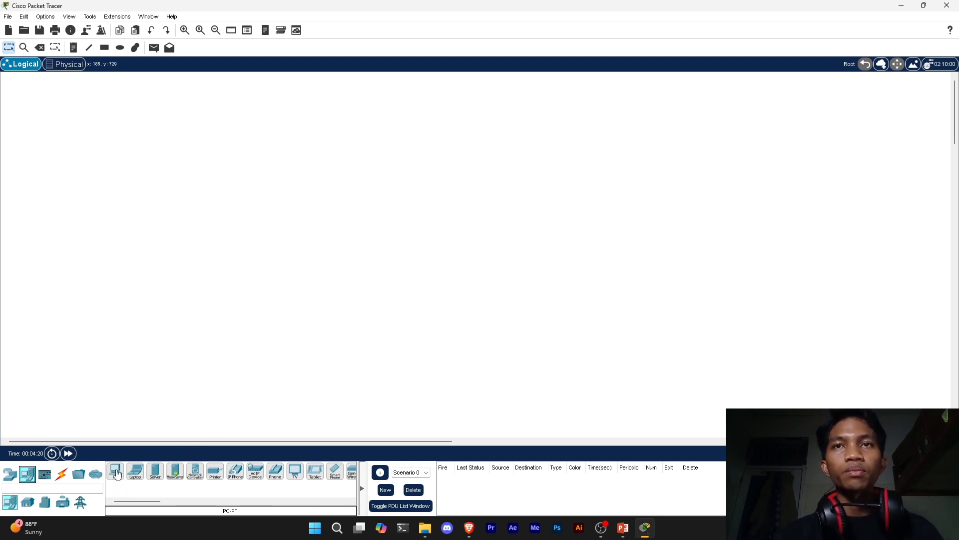
pyautogui.moveTo(118, 474); pyautogui.dragTo(334, 313)
pyautogui.moveTo(312, 371); pyautogui.dragTo(268, 353)
# Add a 2960-24TT switch and a 2911 router above the PC, spacing the switch and PC farther below the router.
pyautogui.click(10, 474)
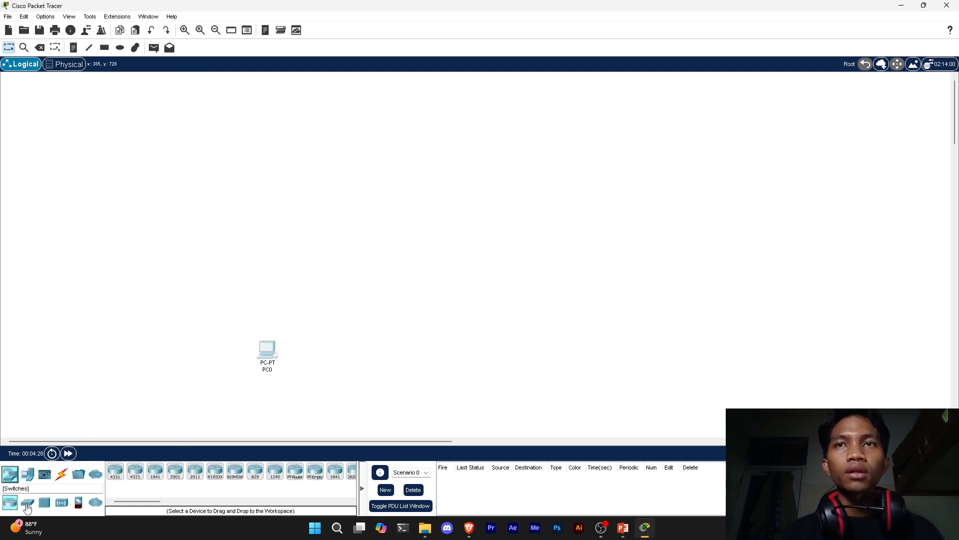
pyautogui.click(27, 502)
pyautogui.click(115, 471)
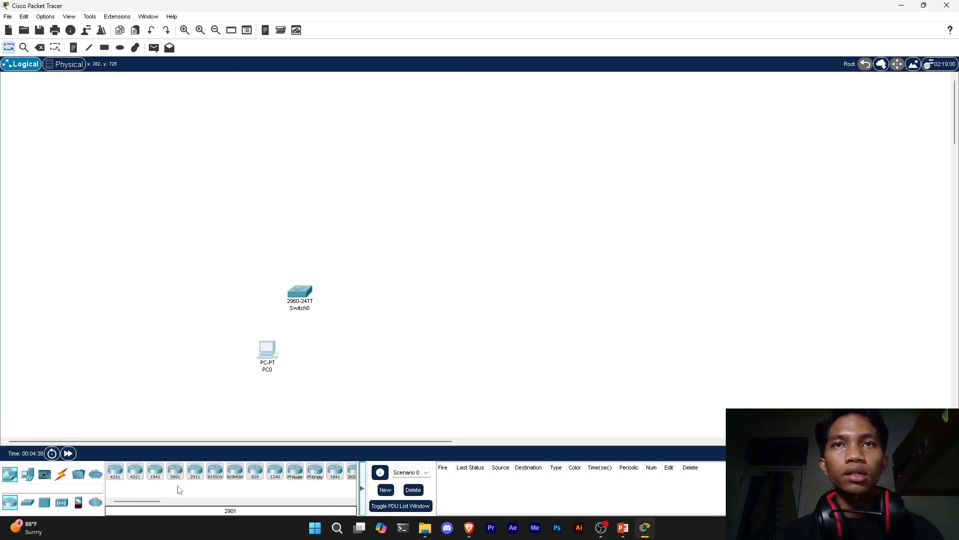
pyautogui.click(176, 475)
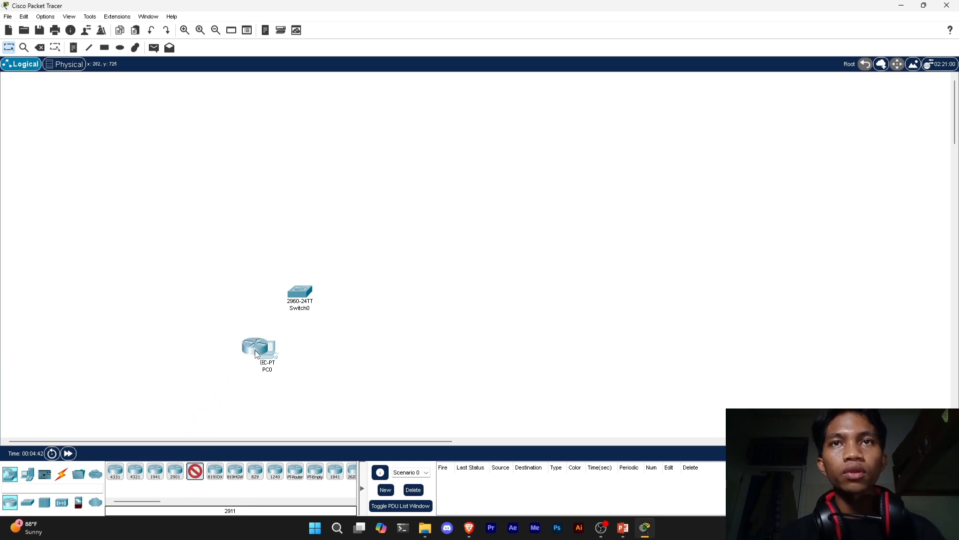
pyautogui.click(331, 247)
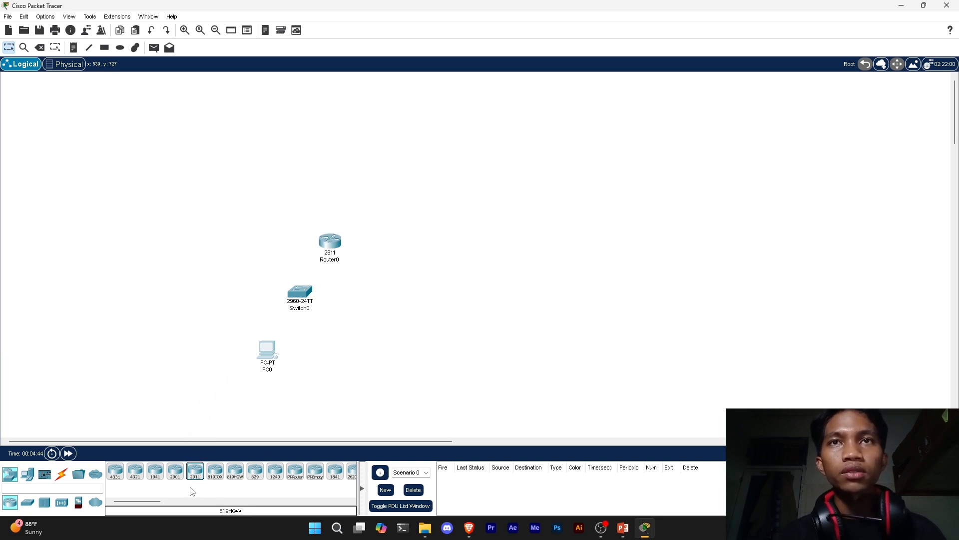
pyautogui.moveTo(304, 301); pyautogui.dragTo(329, 324)
pyautogui.moveTo(273, 361); pyautogui.dragTo(247, 362)
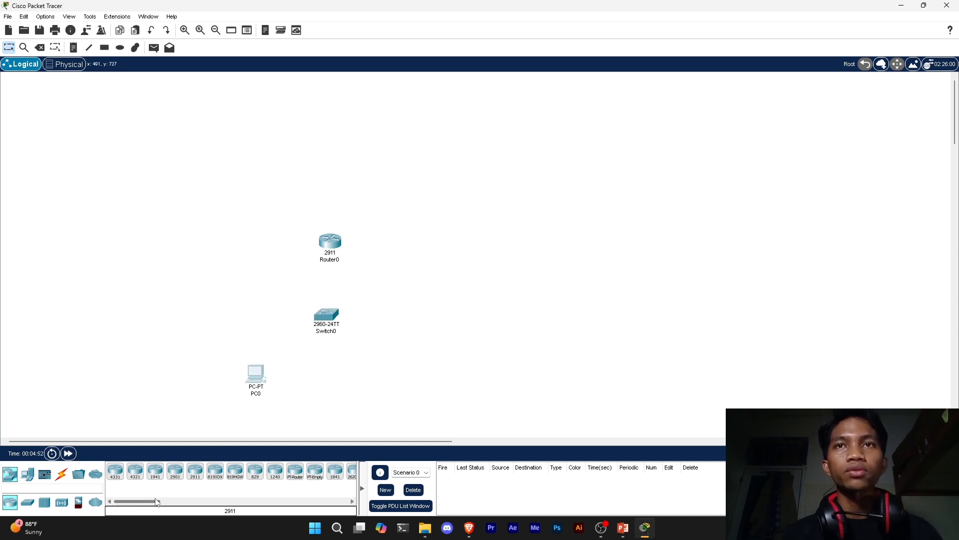
# Place a generic Server-PT device directly above the 2911 router.
pyautogui.click(28, 475)
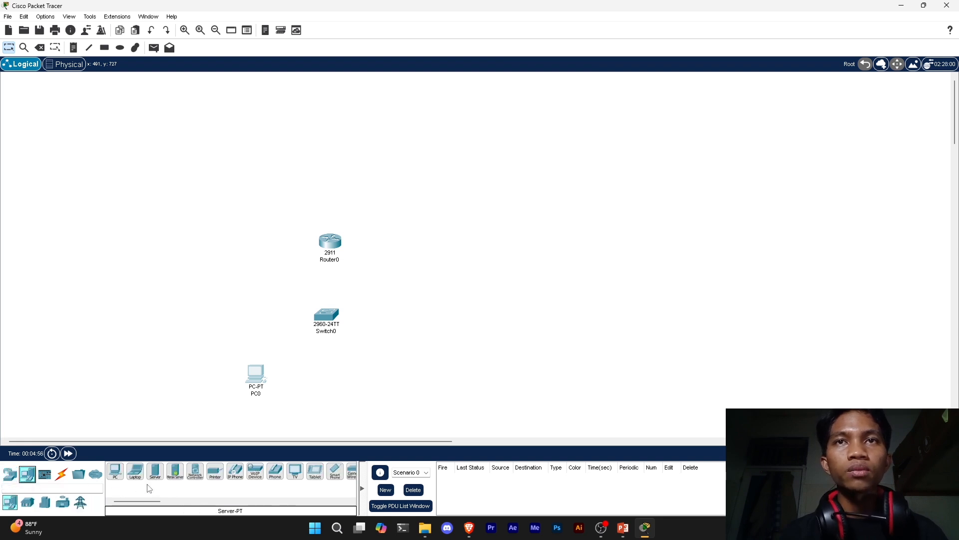
pyautogui.moveTo(151, 483); pyautogui.dragTo(328, 145)
pyautogui.click(331, 142)
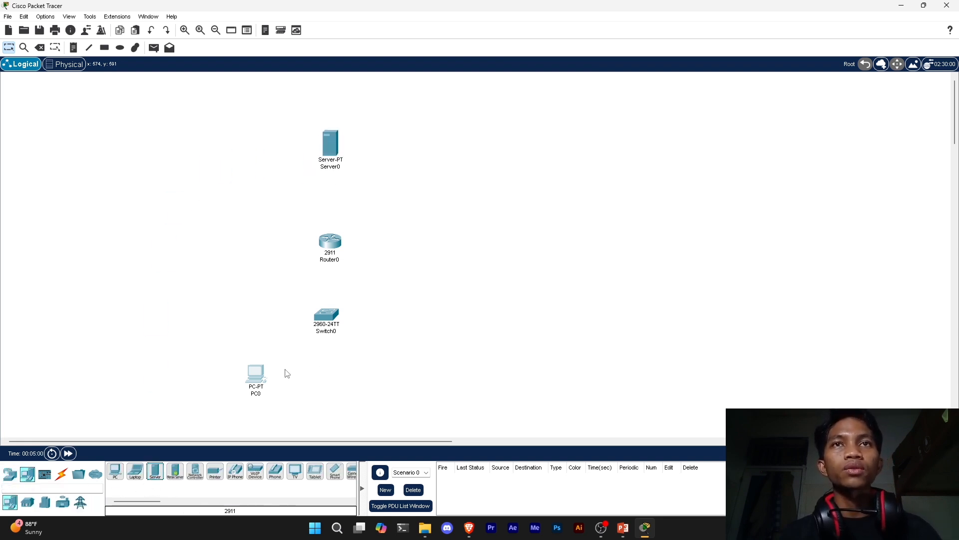
# Arrange the router, switch and PC in an evenly spaced vertical column below the server.
pyautogui.moveTo(249, 378); pyautogui.dragTo(317, 383)
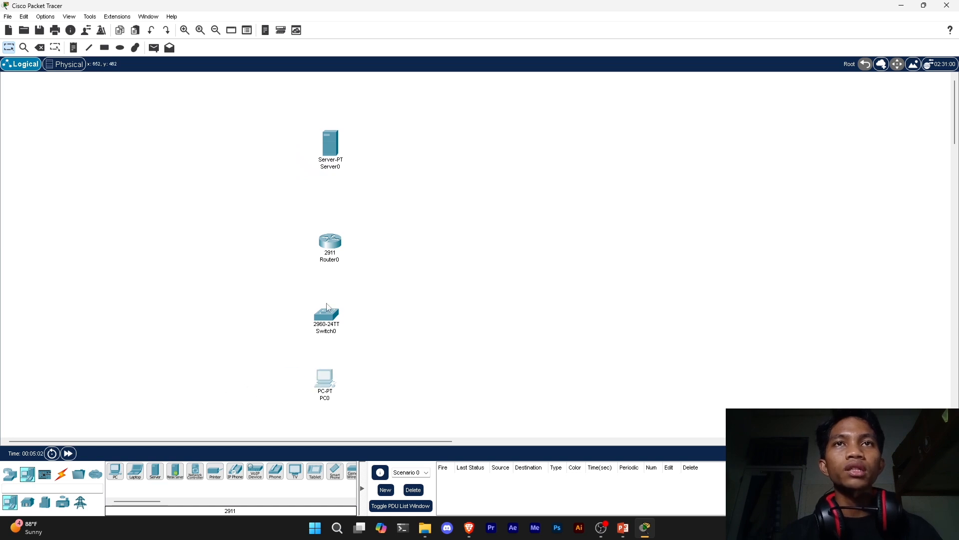
pyautogui.click(327, 254)
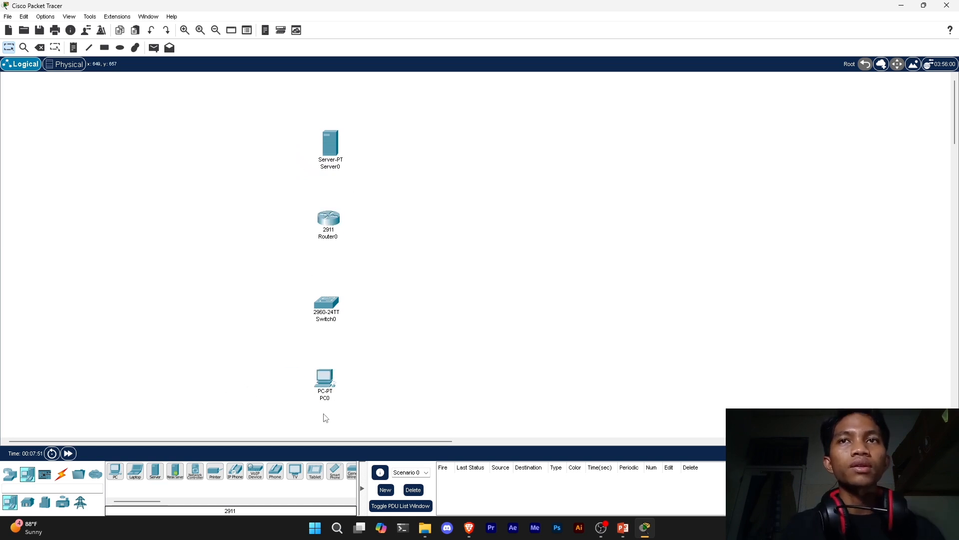
pyautogui.moveTo(328, 310); pyautogui.dragTo(331, 299)
pyautogui.moveTo(331, 386)
pyautogui.mouseDown()
pyautogui.moveTo(321, 356)
pyautogui.moveTo(329, 385)
pyautogui.mouseUp()
pyautogui.click(376, 382)
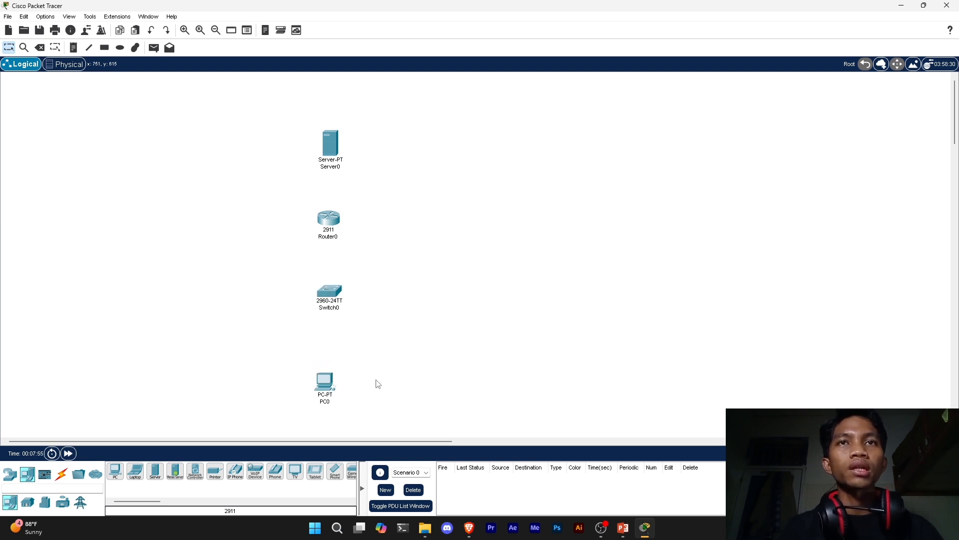
# Give PC0 the static IPv4 address 192.168.9.2 with subnet mask 255.255.255.0.
pyautogui.click(325, 382)
pyautogui.click(327, 386)
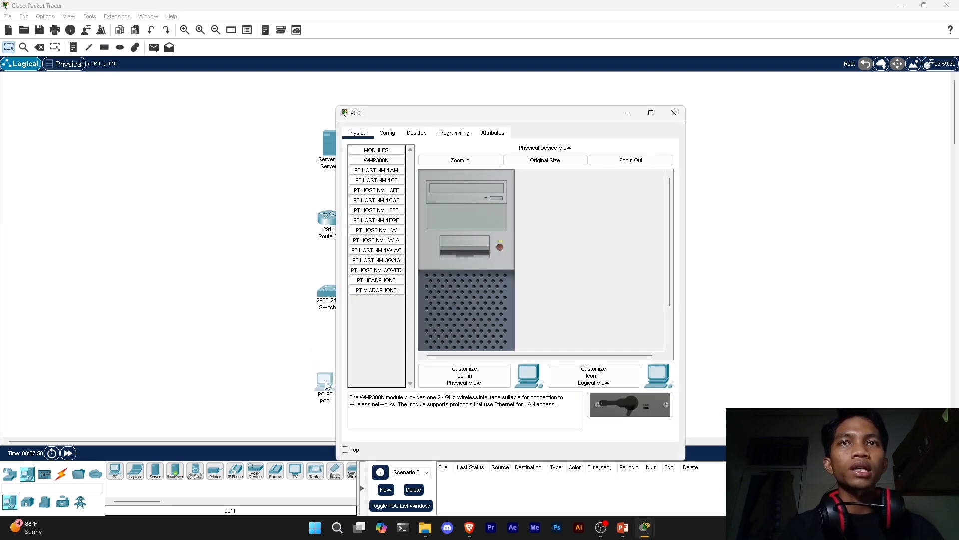
pyautogui.click(417, 134)
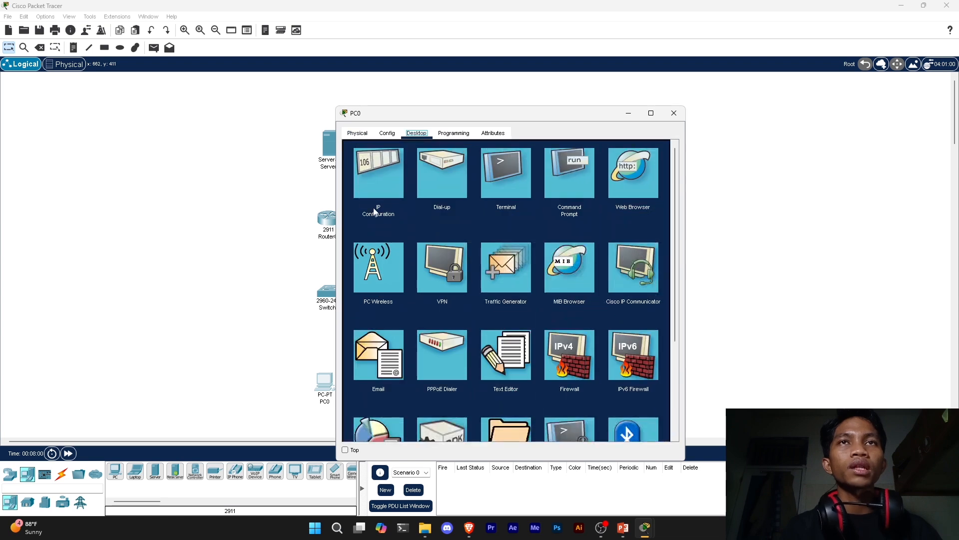
pyautogui.click(384, 180)
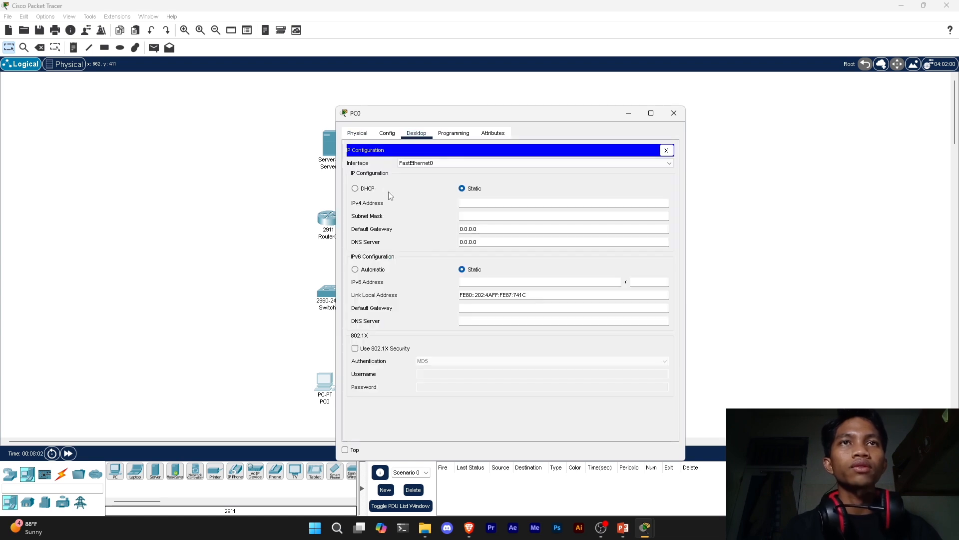
pyautogui.moveTo(440, 117); pyautogui.dragTo(512, 97)
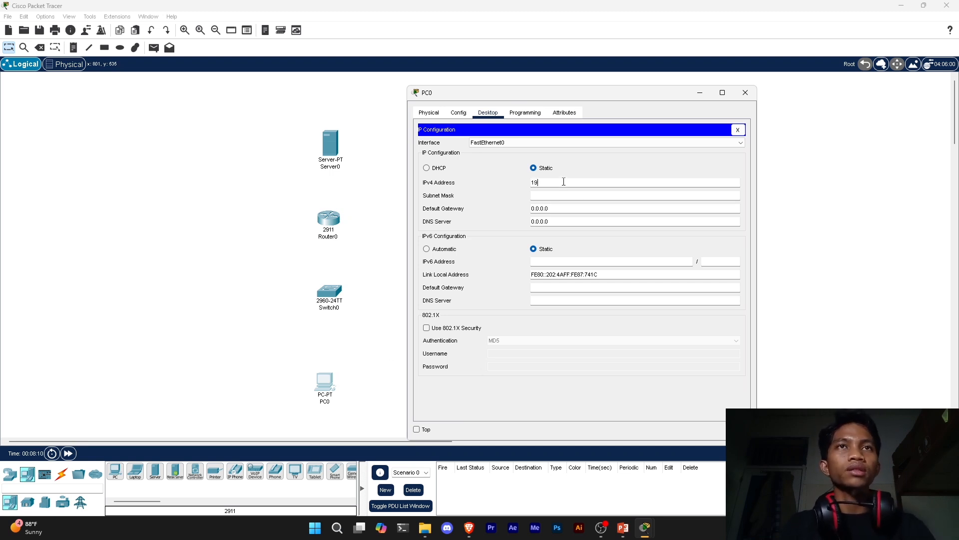
pyautogui.write('2.168')
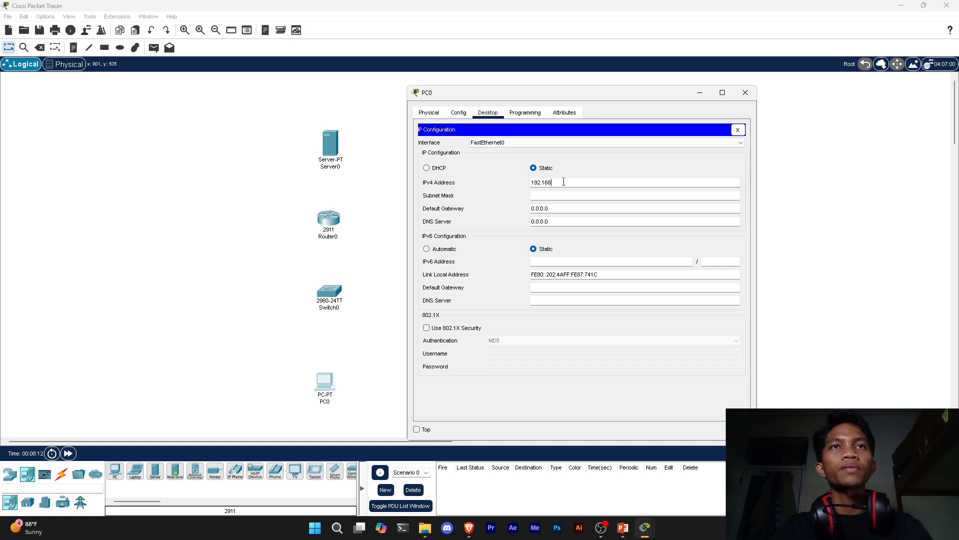
pyautogui.write('.9.2')
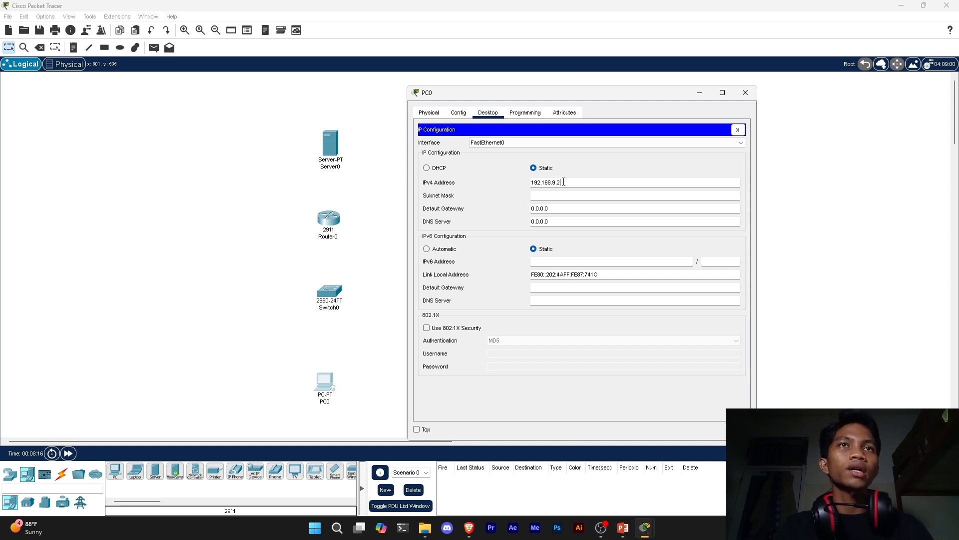
pyautogui.click(518, 180)
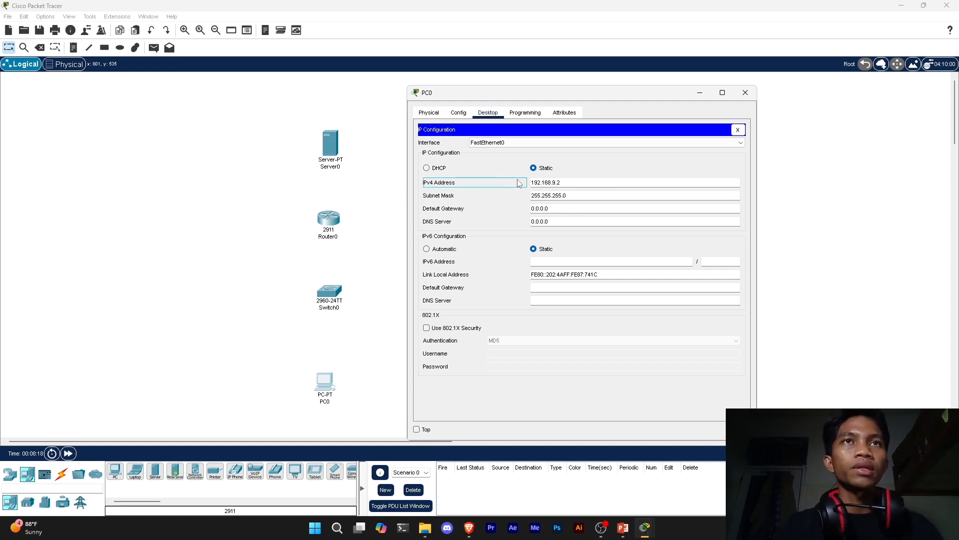
# Set PC0's default gateway to 192.168.9.1 and close its configuration window.
pyautogui.moveTo(567, 186); pyautogui.dragTo(531, 184)
pyautogui.hotkey('ctrl', 'c')
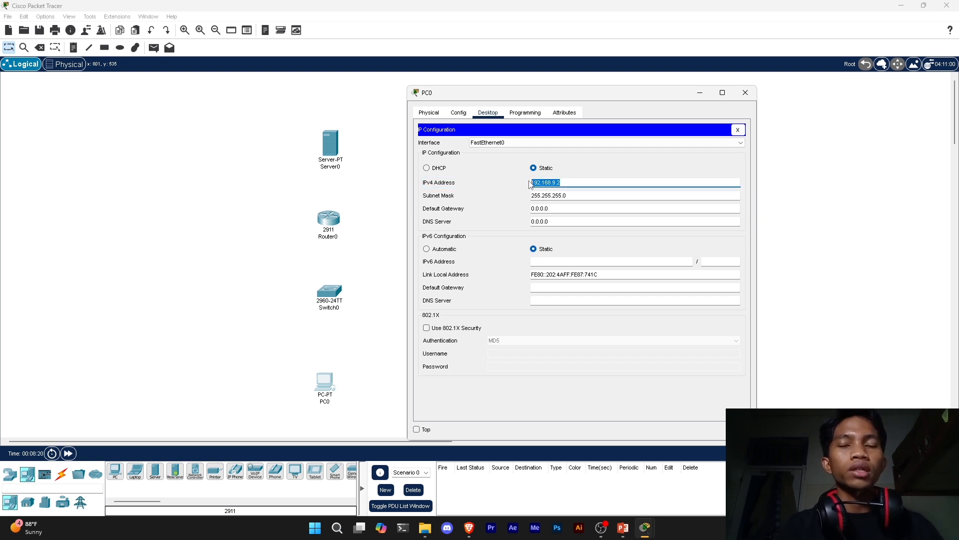
pyautogui.click(500, 219)
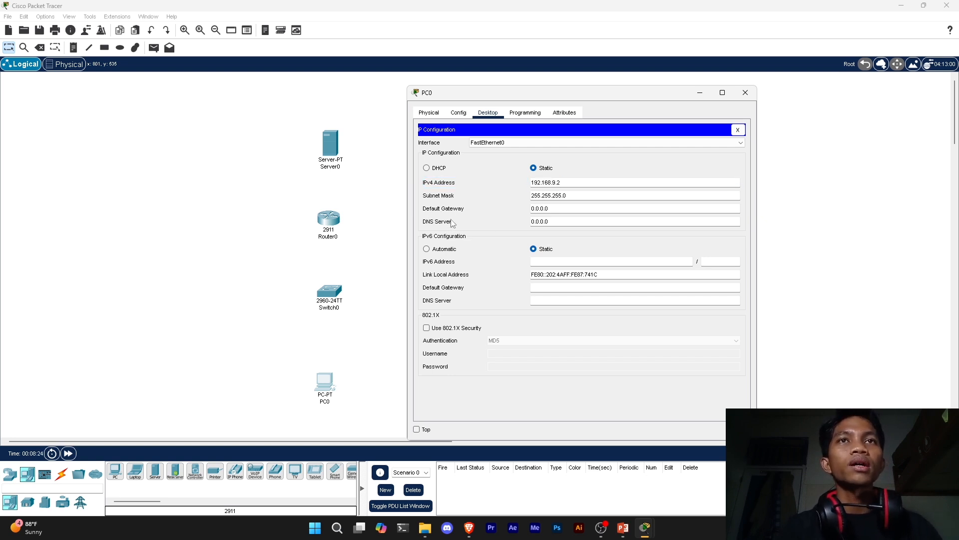
pyautogui.tripleClick(561, 209)
pyautogui.hotkey('ctrl', 'v')
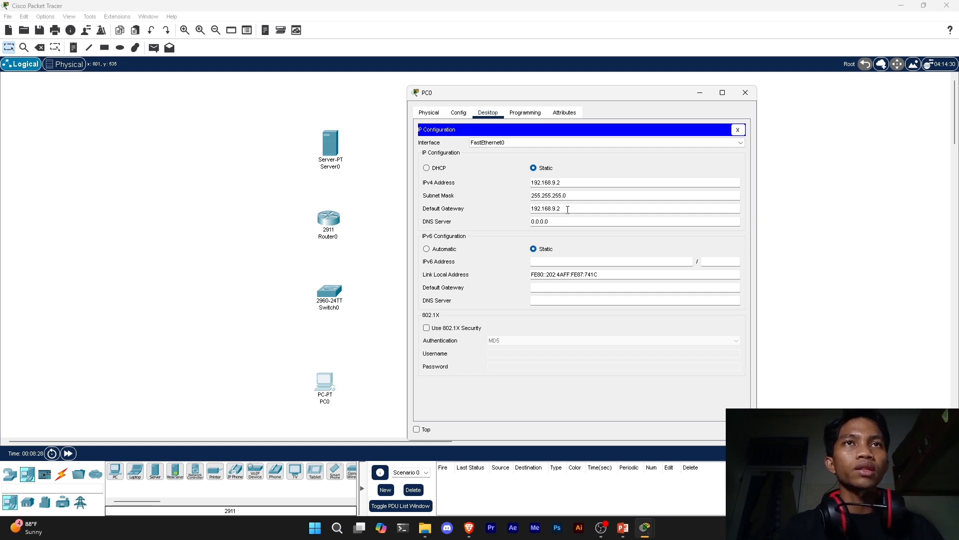
pyautogui.press('BackSpace')
pyautogui.write('1')
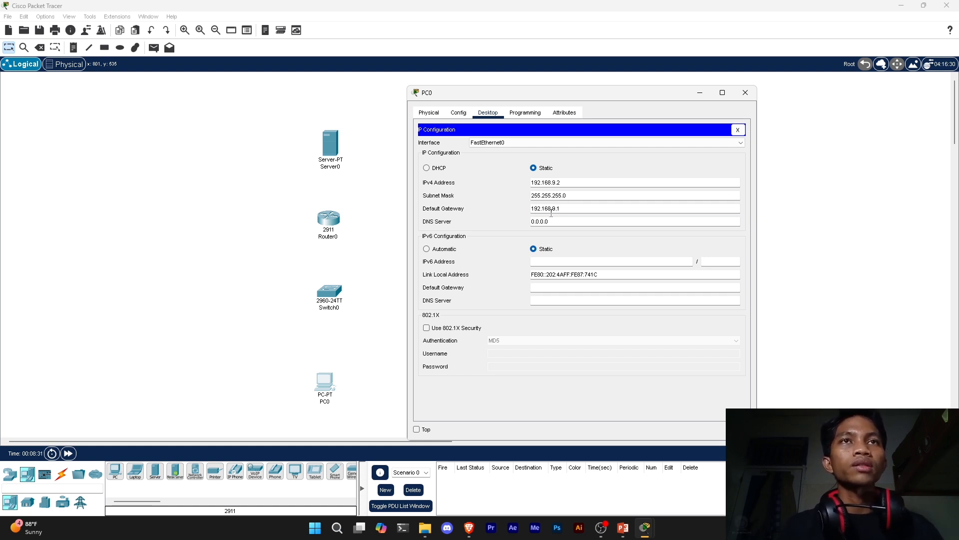
pyautogui.click(566, 211)
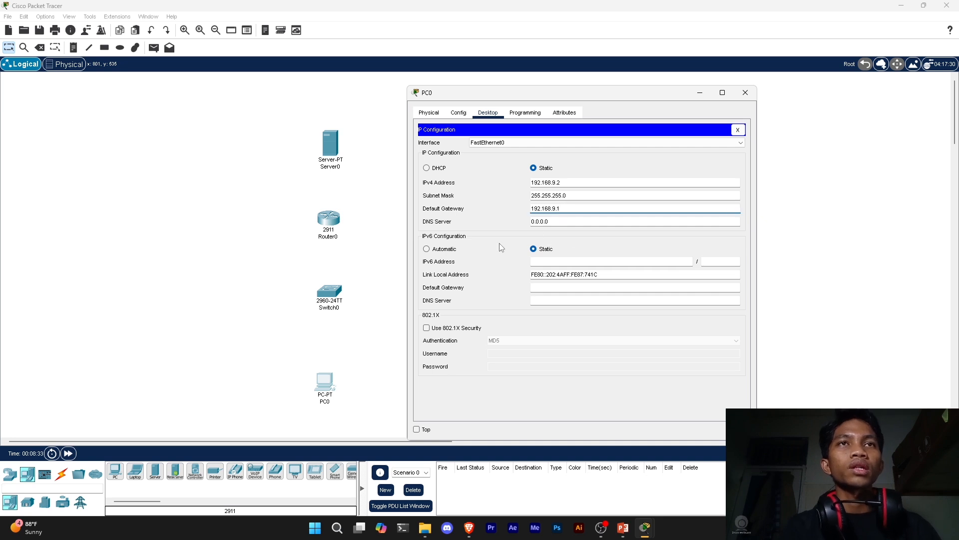
pyautogui.click(745, 93)
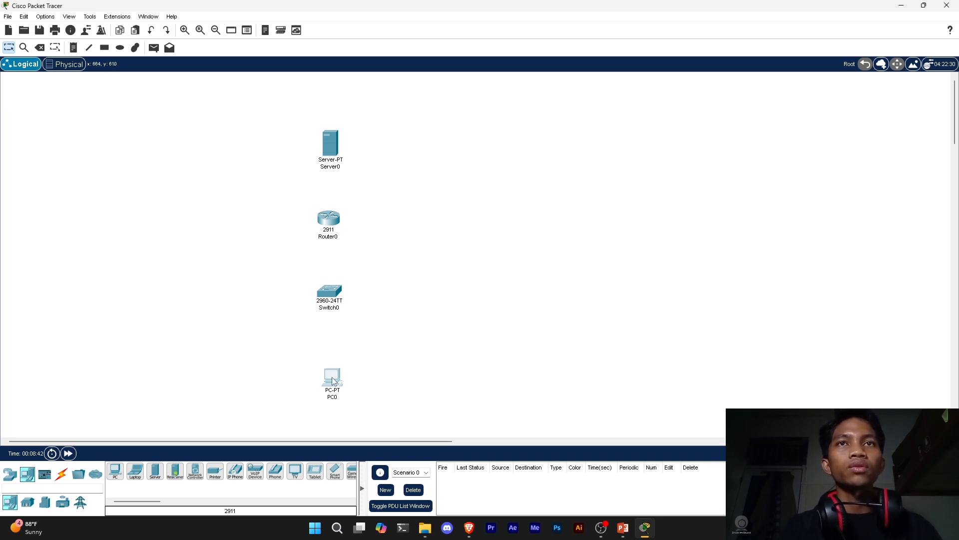
# Give Server0 the static IPv4 address 203.0.113.100 with subnet mask 255.255.255.0.
pyautogui.click(333, 145)
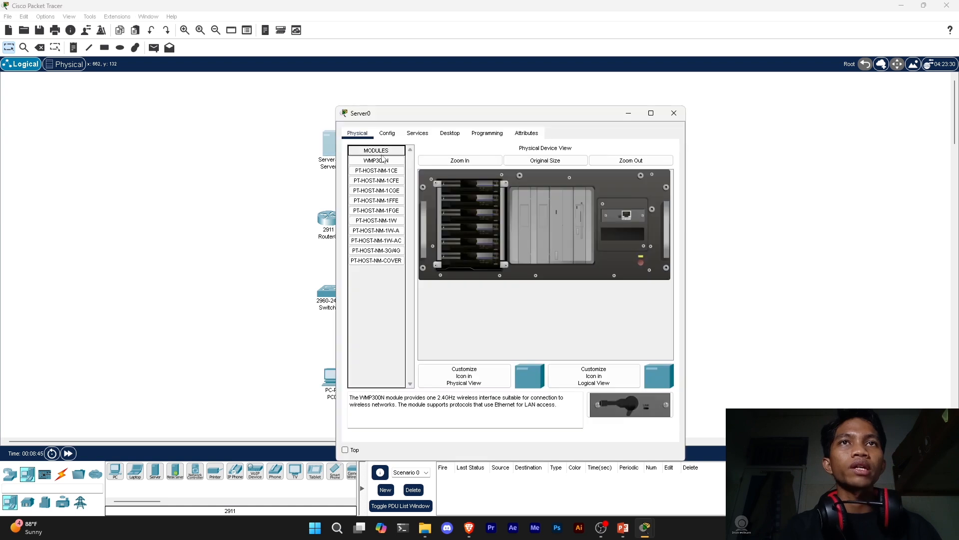
pyautogui.click(450, 134)
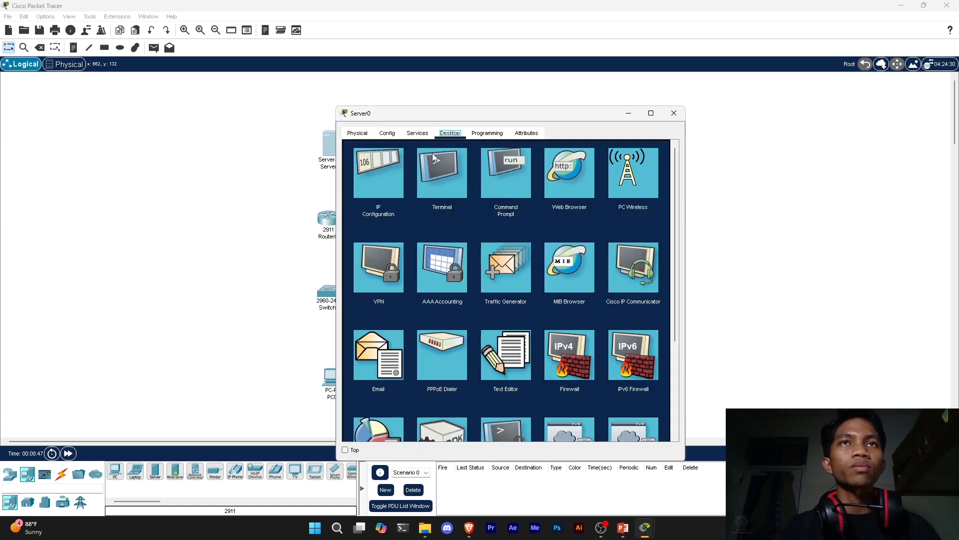
pyautogui.click(382, 180)
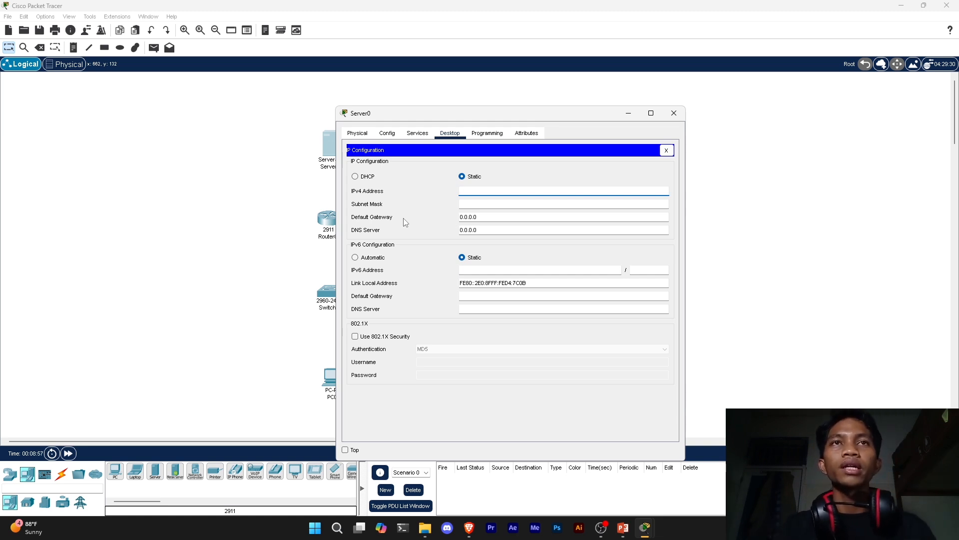
pyautogui.write('203.0')
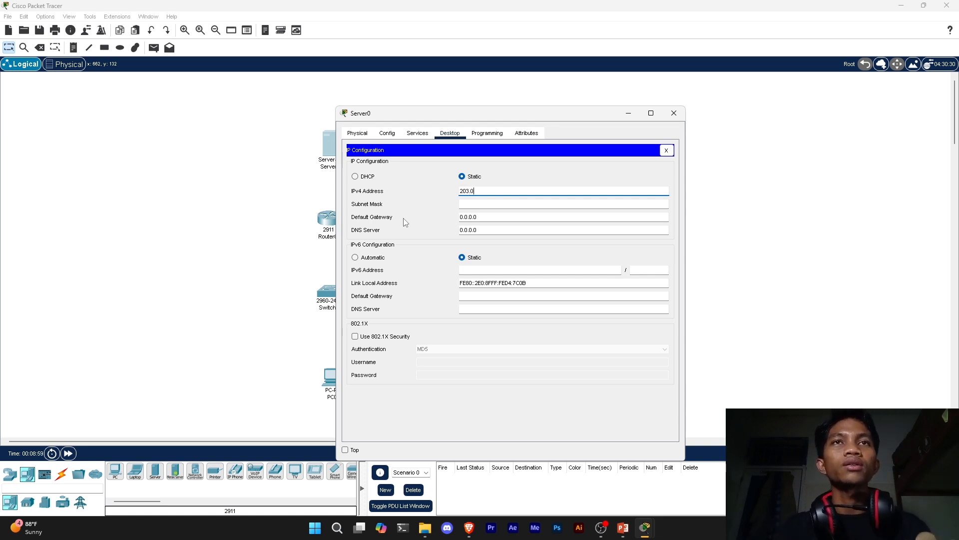
pyautogui.write('.113.1')
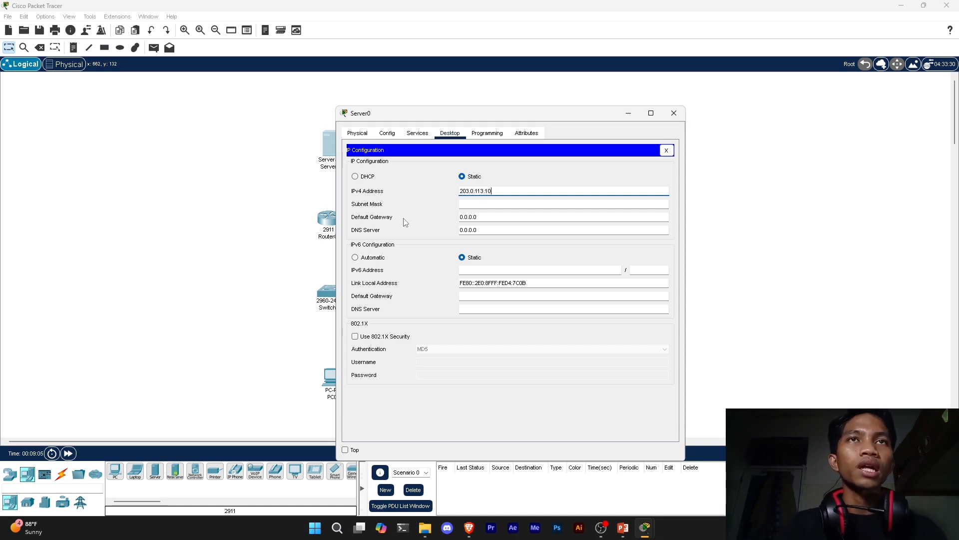
pyautogui.write('0')
pyautogui.hotkey('ctrl', 'a')
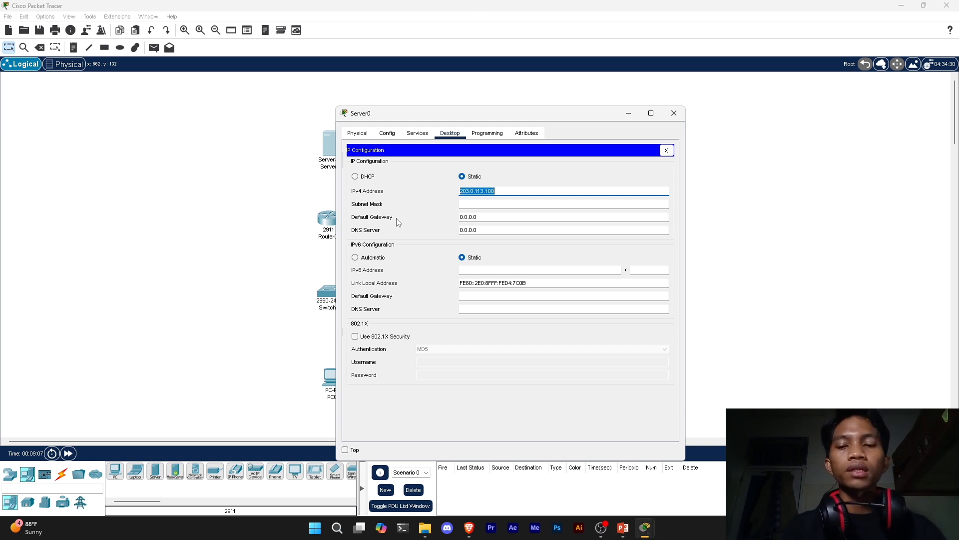
pyautogui.press('Tab')
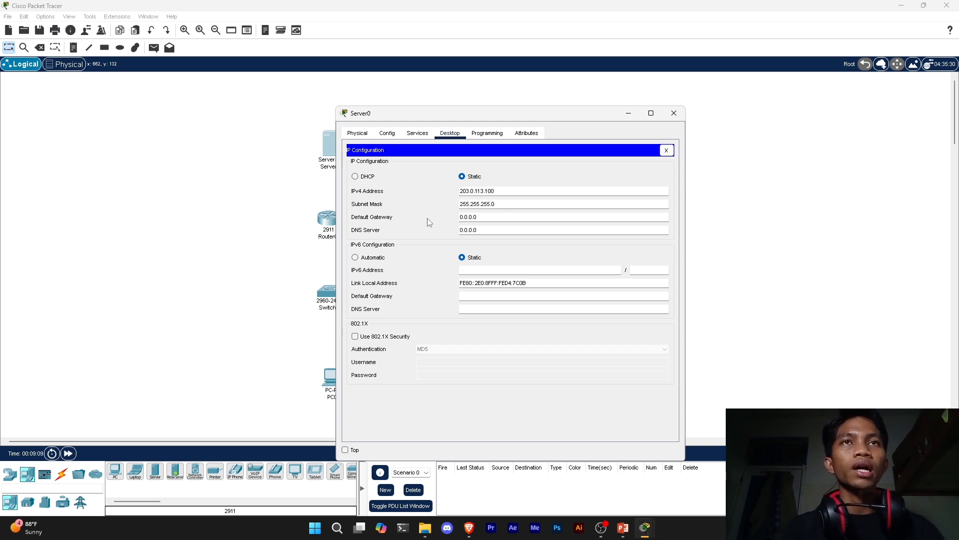
# Set Server0's IPv4 default gateway to 203.0.113.1.
pyautogui.moveTo(507, 205); pyautogui.dragTo(472, 207)
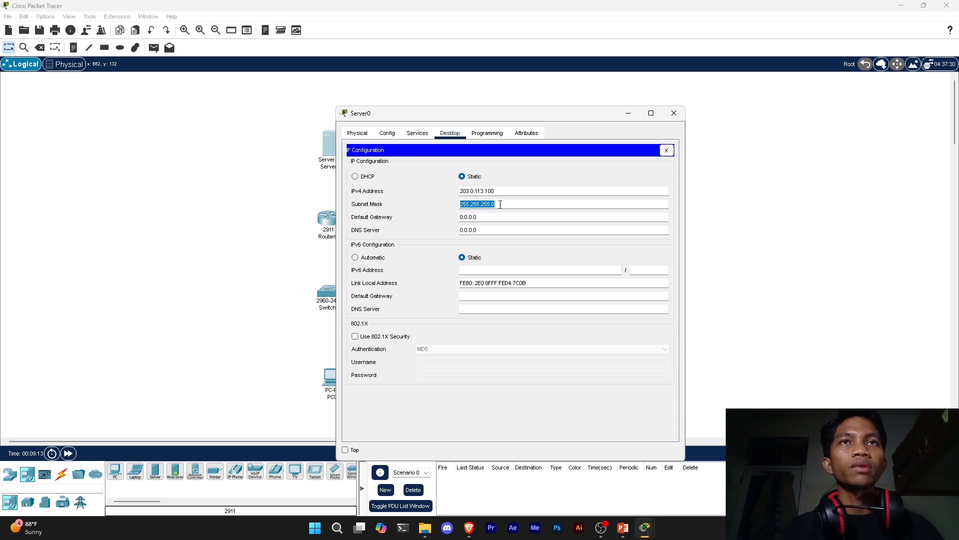
pyautogui.click(482, 217)
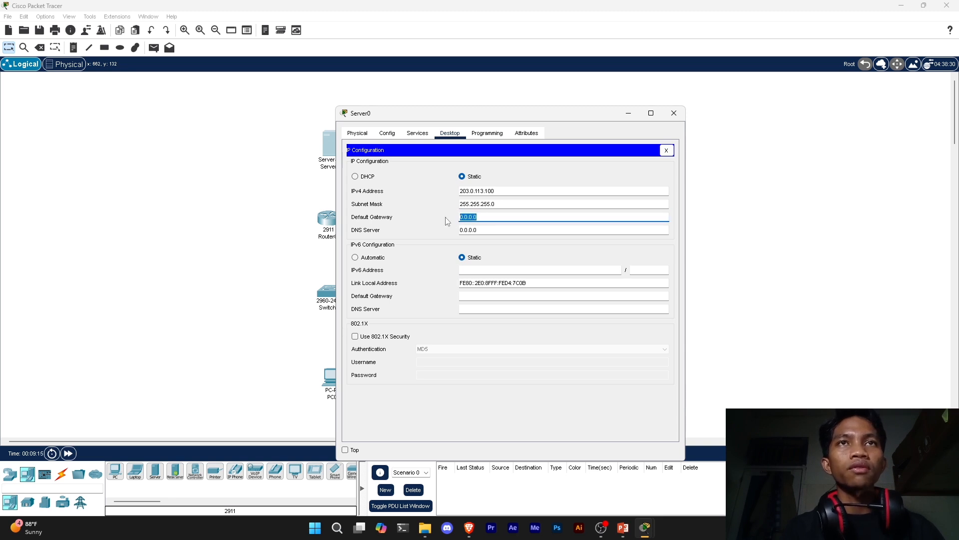
pyautogui.write('203.0.113.100')
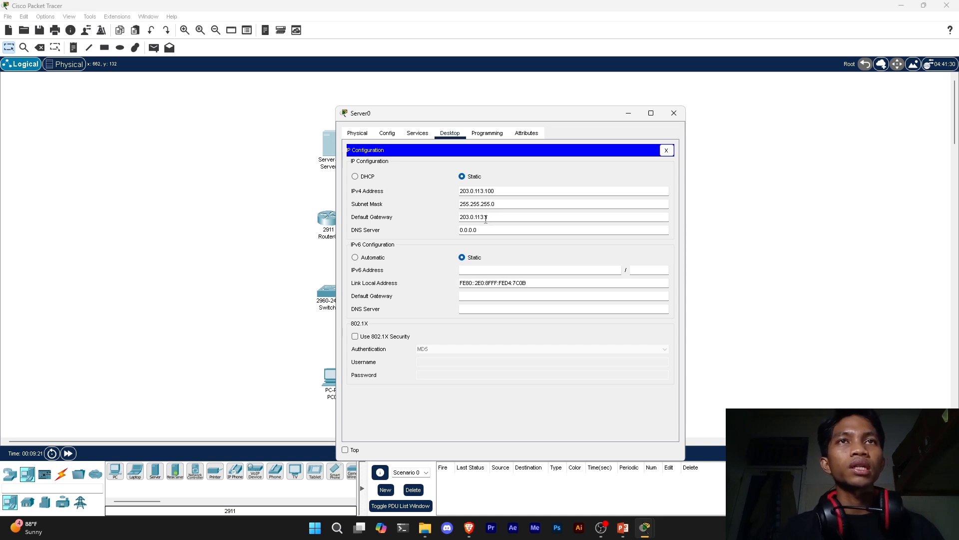
# Close Server0's configuration window and nudge PC0 and Switch0 into line with the other devices.
pyautogui.click(432, 219)
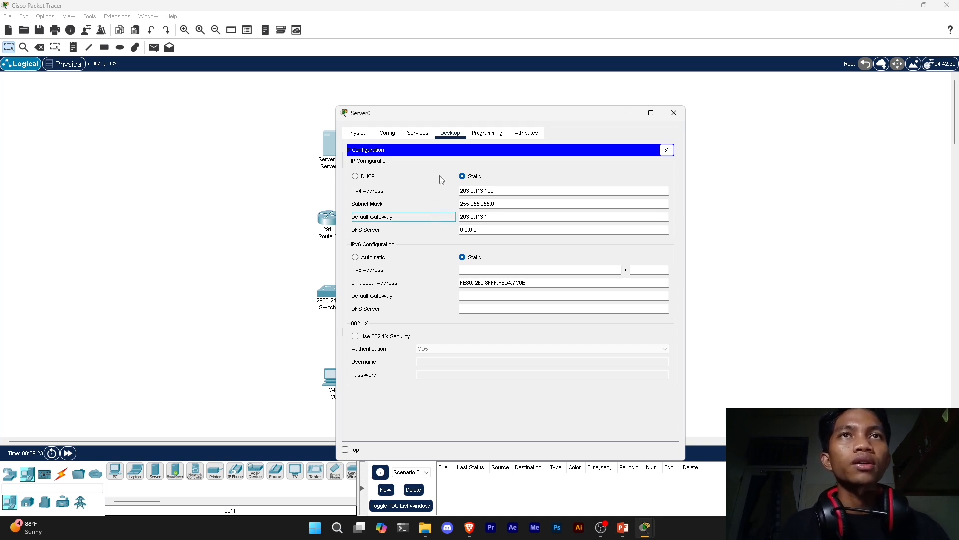
pyautogui.click(674, 117)
pyautogui.moveTo(329, 380); pyautogui.dragTo(324, 376)
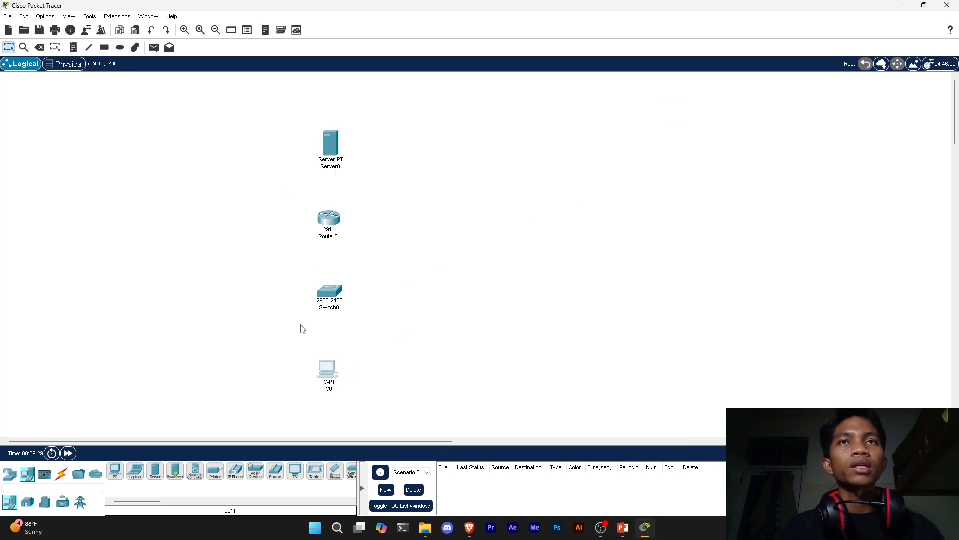
pyautogui.moveTo(339, 295); pyautogui.dragTo(338, 286)
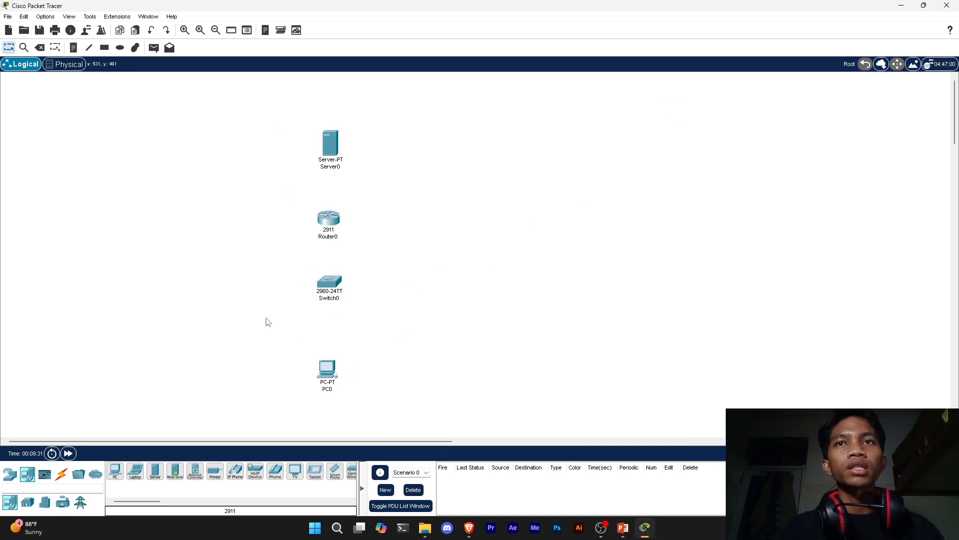
# Connect PC0's FastEthernet0 to Switch0's FastEthernet0/1 with a copper straight-through cable.
pyautogui.click(61, 474)
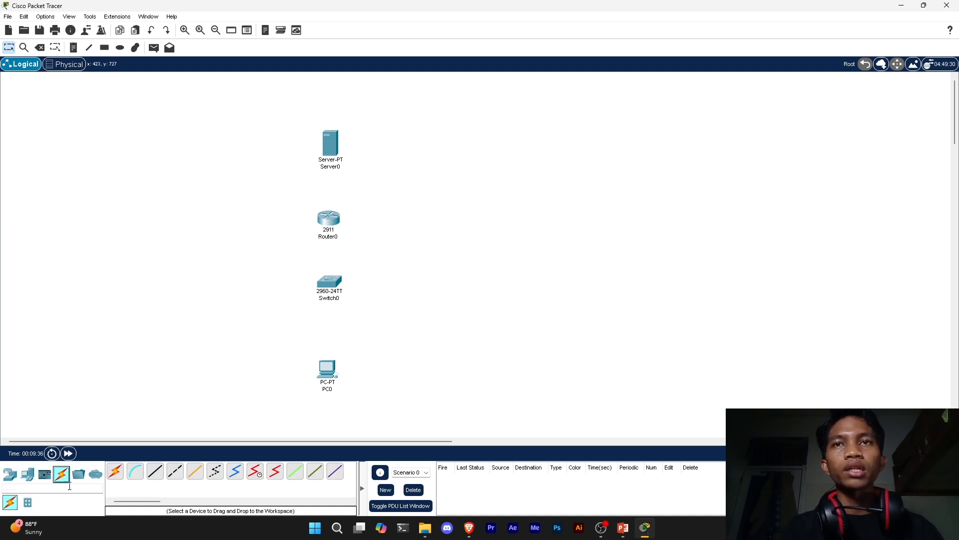
pyautogui.click(157, 476)
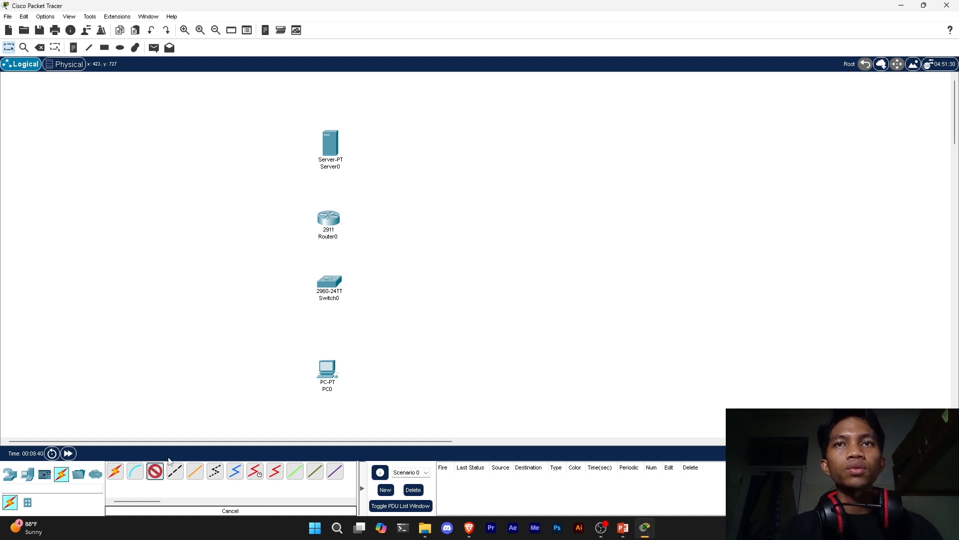
pyautogui.click(328, 370)
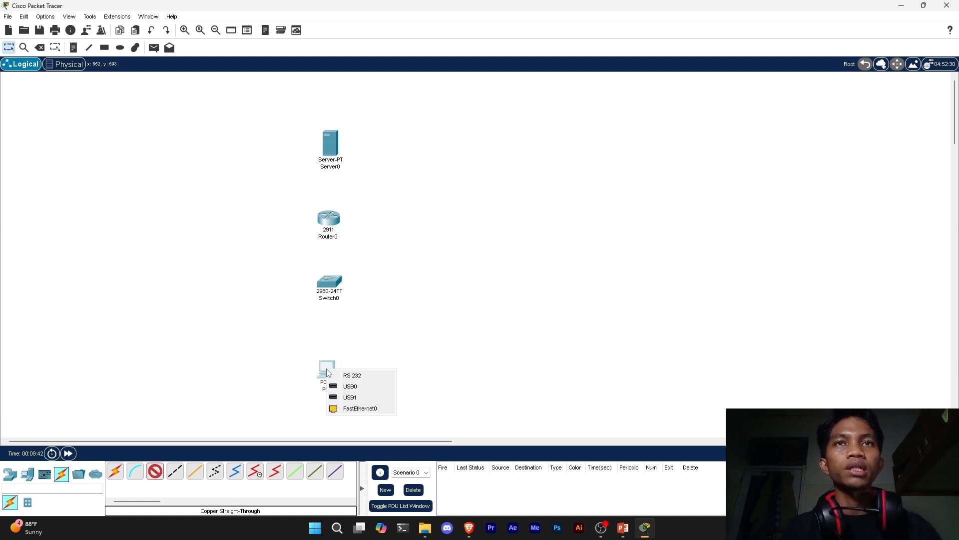
pyautogui.click(352, 410)
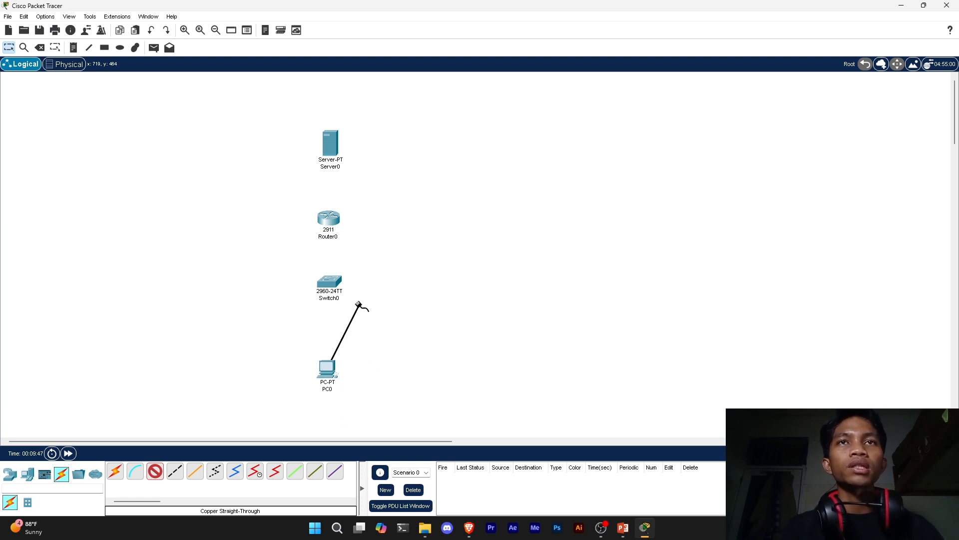
pyautogui.click(329, 283)
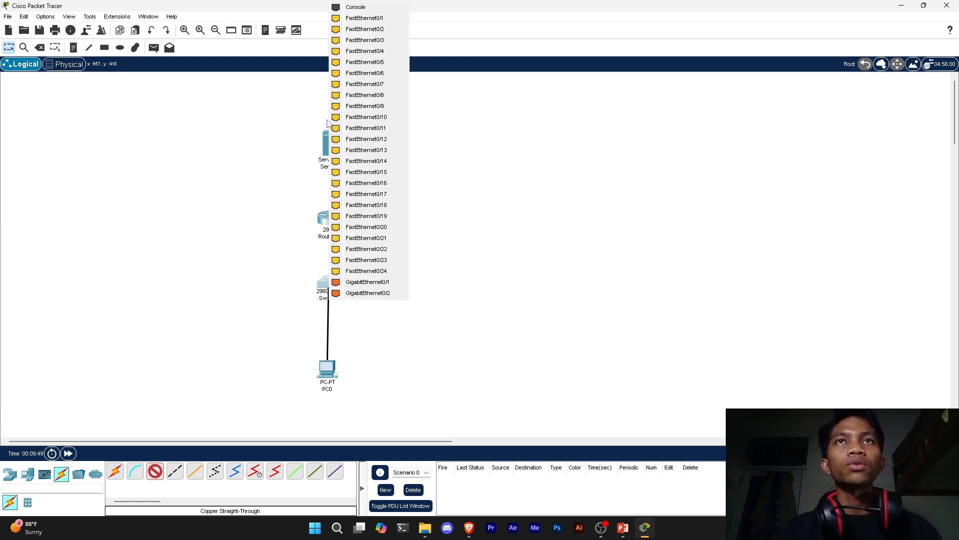
pyautogui.click(375, 23)
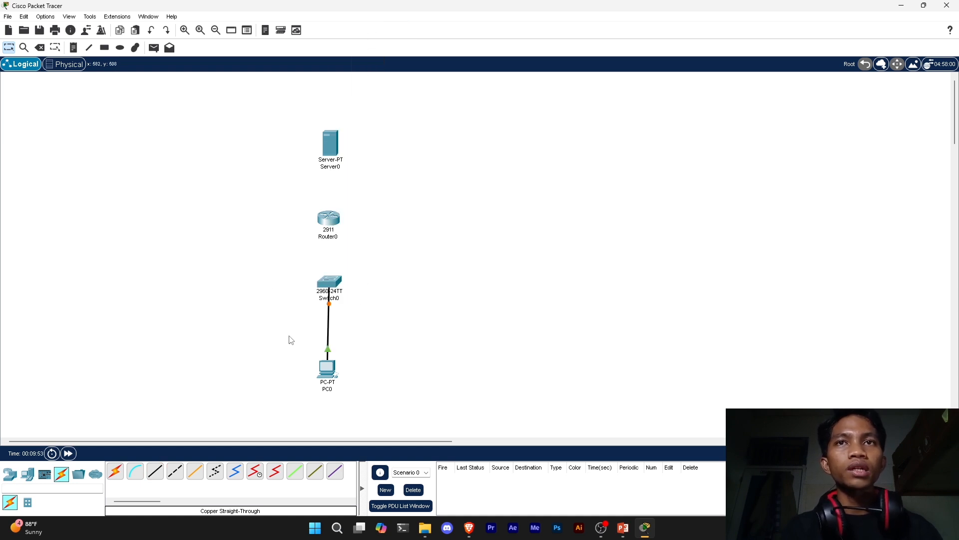
# Connect Switch0's FastEthernet0/2 to Router0's GigabitEthernet0/0 with a copper straight-through cable.
pyautogui.click(156, 479)
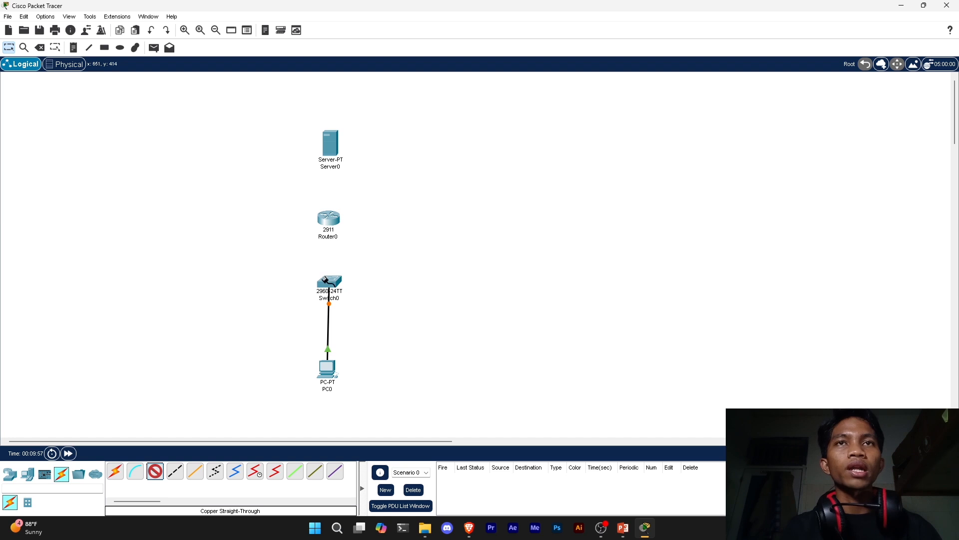
pyautogui.click(330, 283)
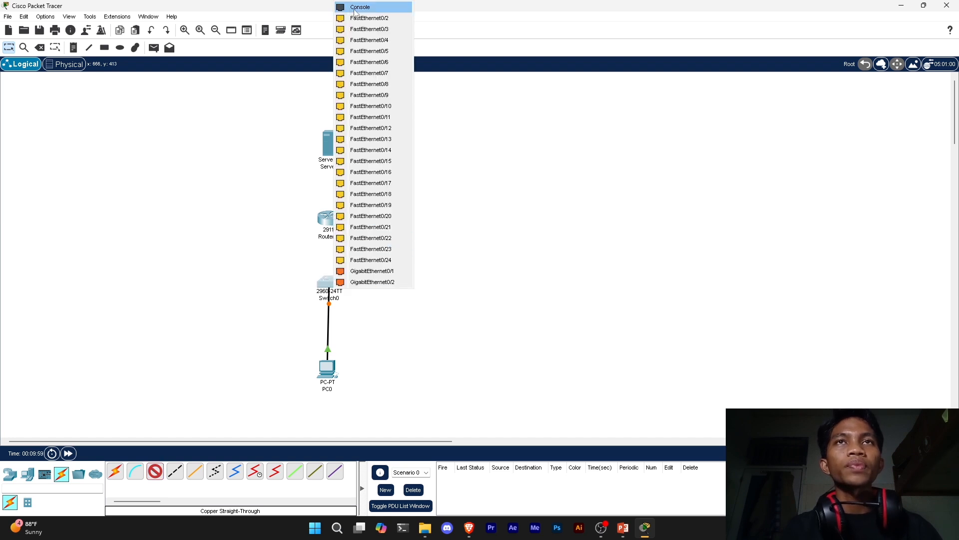
pyautogui.click(379, 19)
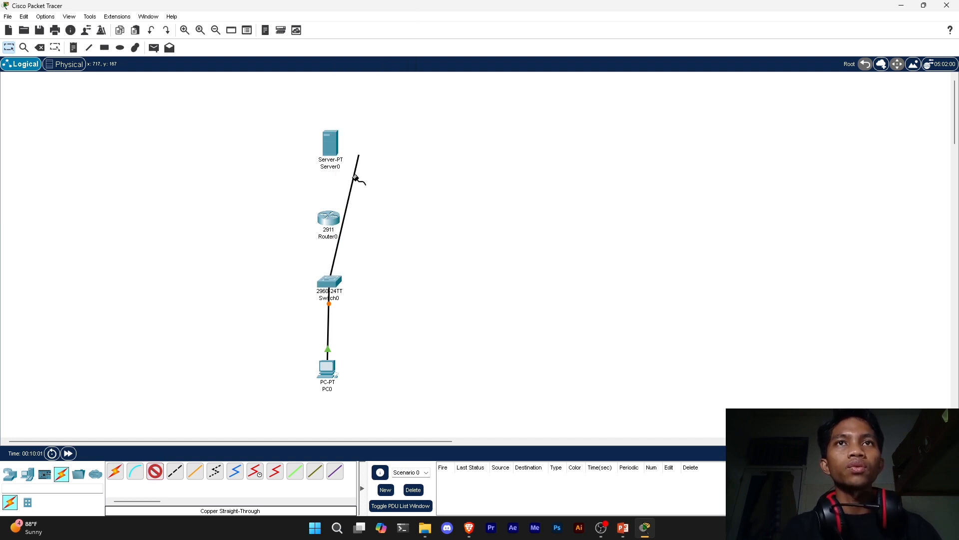
pyautogui.click(329, 221)
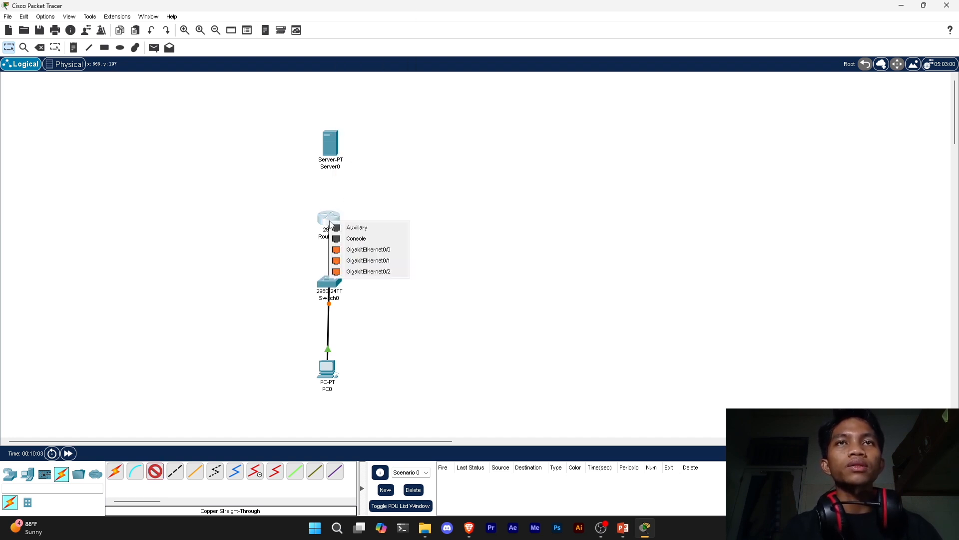
pyautogui.click(381, 251)
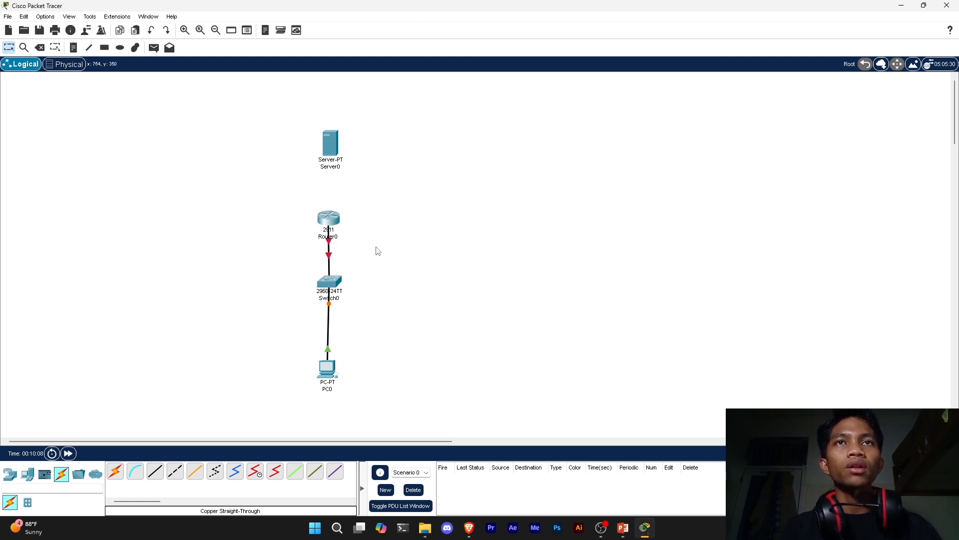
# Connect Router0's GigabitEthernet0/1 to Server0's FastEthernet0 with a copper straight-through cable and straighten the column of devices.
pyautogui.click(159, 473)
pyautogui.click(328, 222)
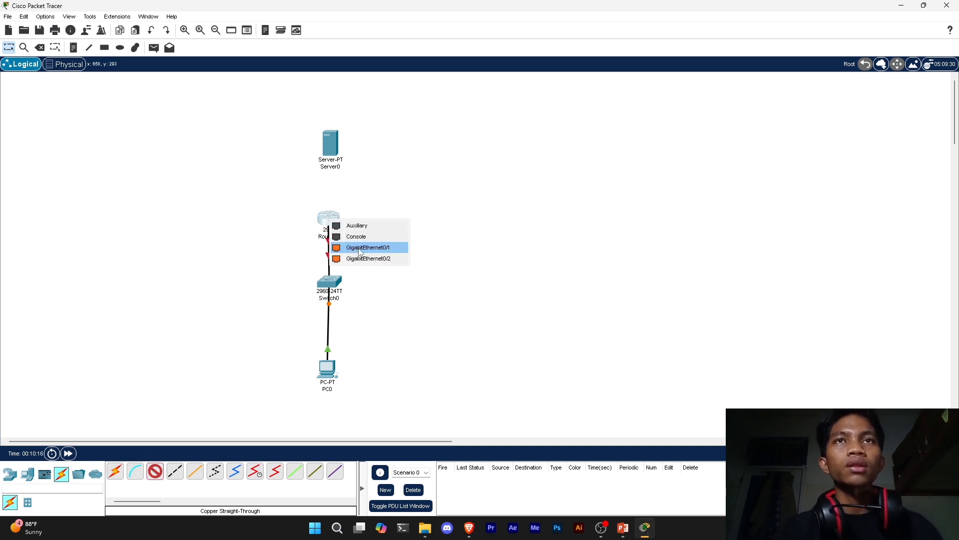
pyautogui.click(359, 249)
pyautogui.click(330, 146)
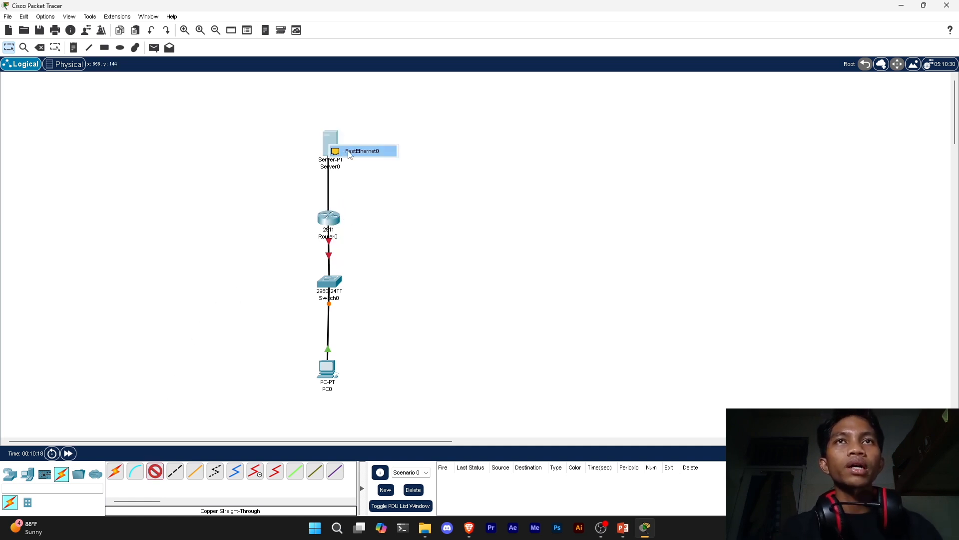
pyautogui.click(354, 151)
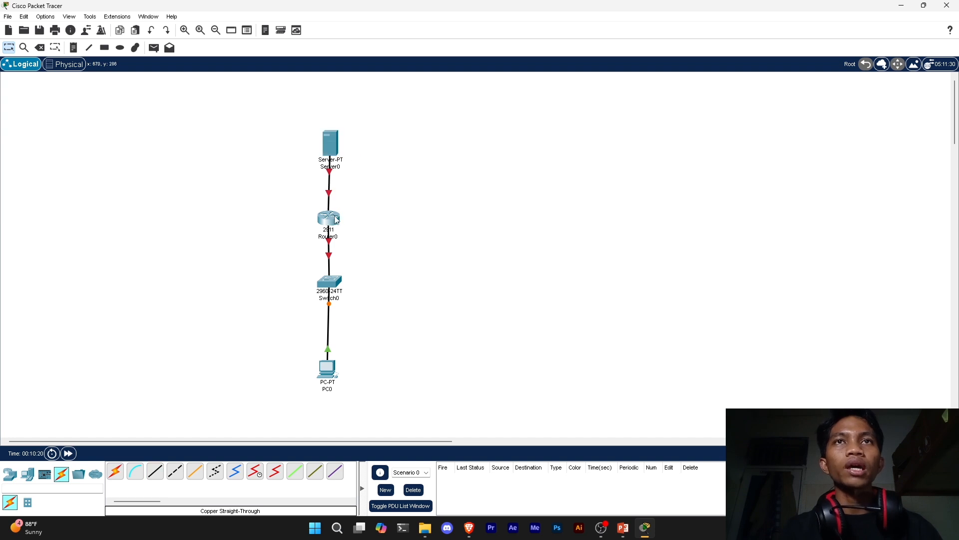
pyautogui.moveTo(328, 284); pyautogui.dragTo(325, 283)
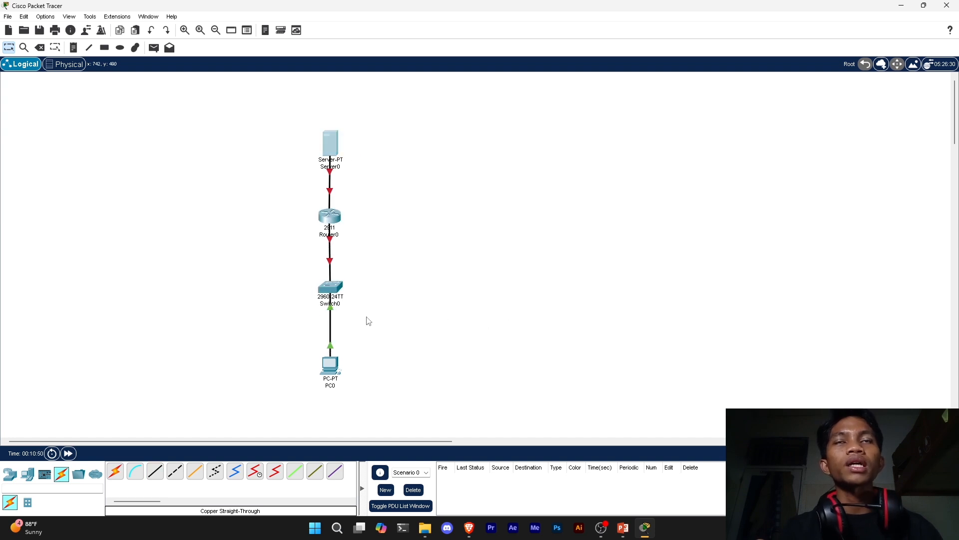
pyautogui.click(285, 255)
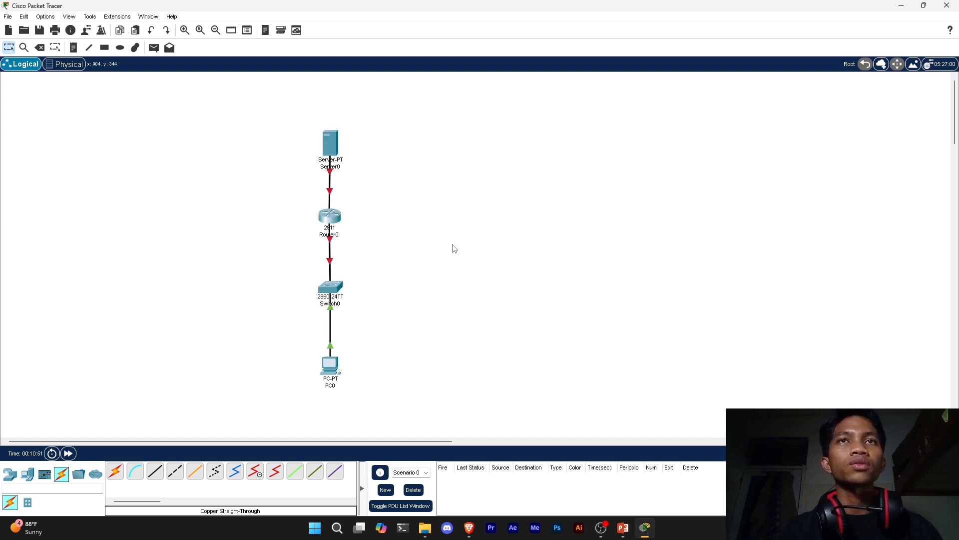
# Open Router0's GigabitEthernet0/0 interface settings at the IPv4 address, keeping the window clear of the topology.
pyautogui.click(332, 225)
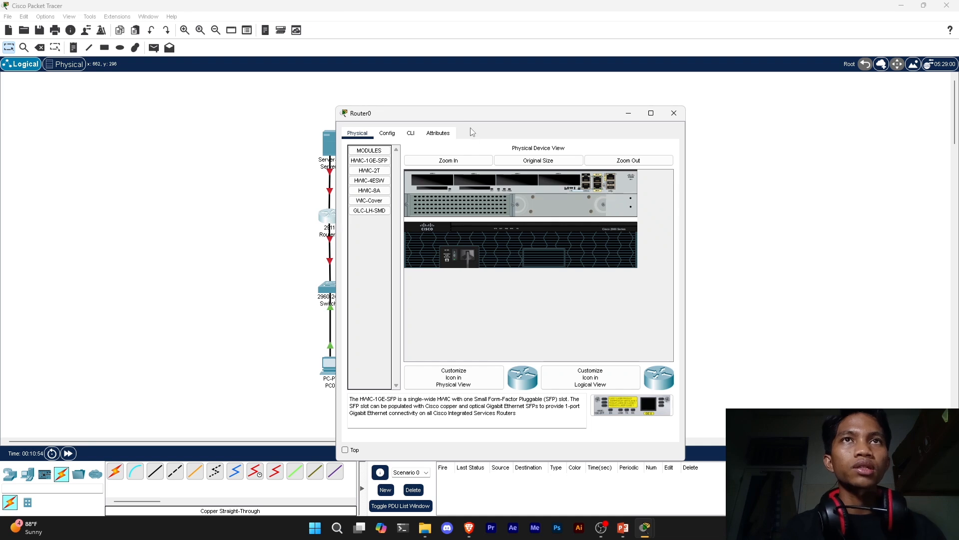
pyautogui.moveTo(475, 119); pyautogui.dragTo(535, 100)
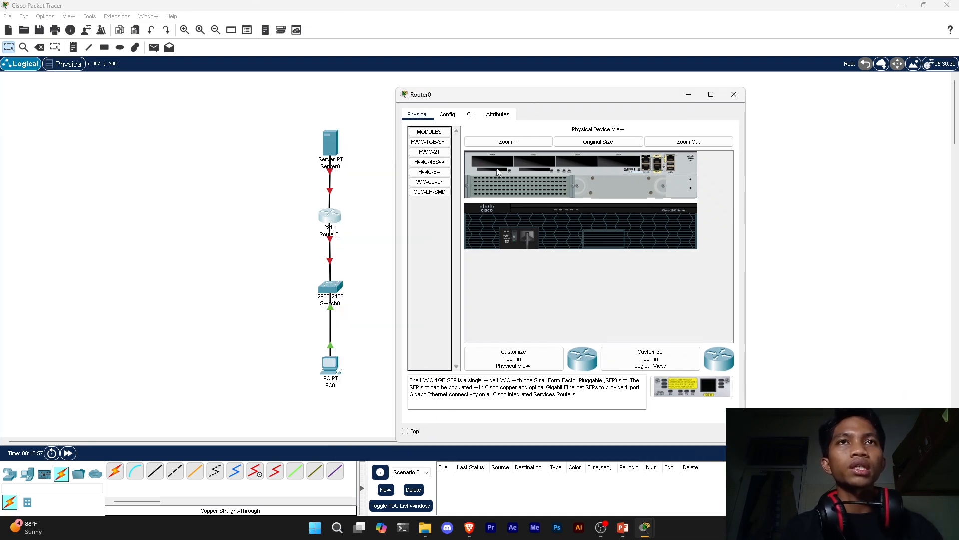
pyautogui.click(448, 114)
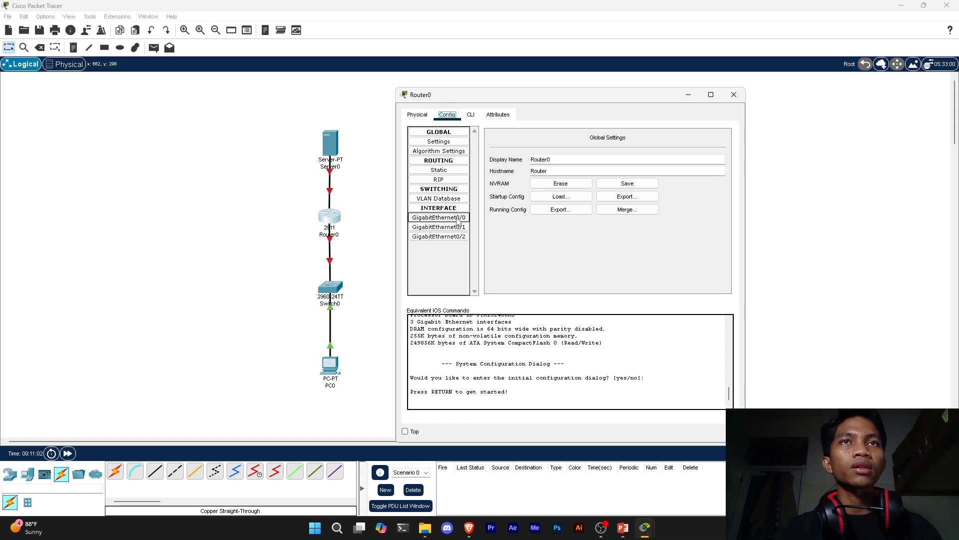
pyautogui.click(438, 221)
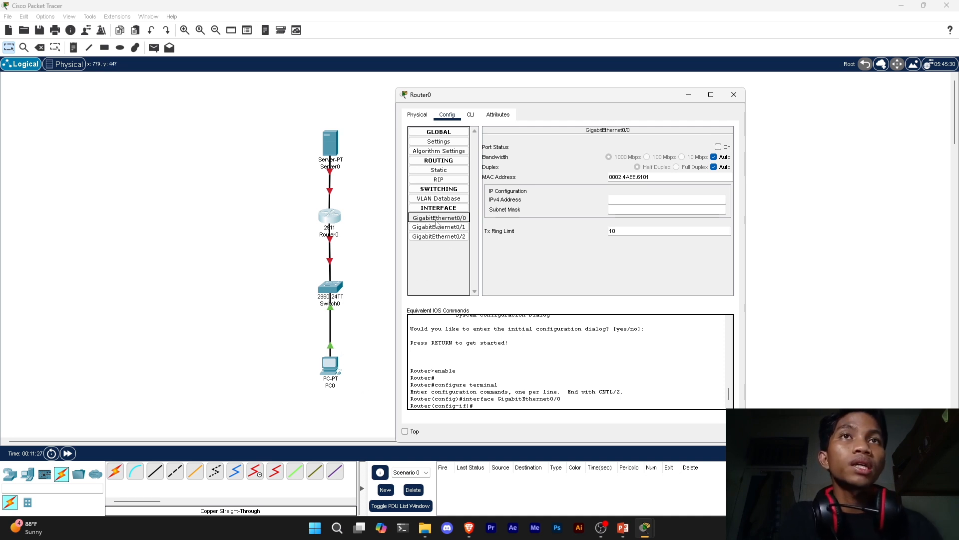
pyautogui.click(612, 199)
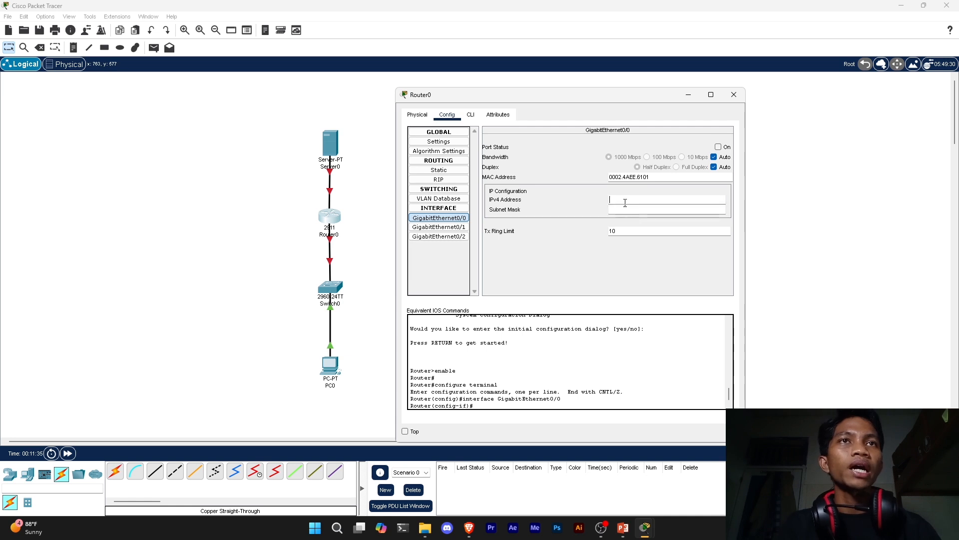
# Copy the IPv4 address from PC0's FastEthernet0 settings and move PC0's window aside.
pyautogui.click(336, 371)
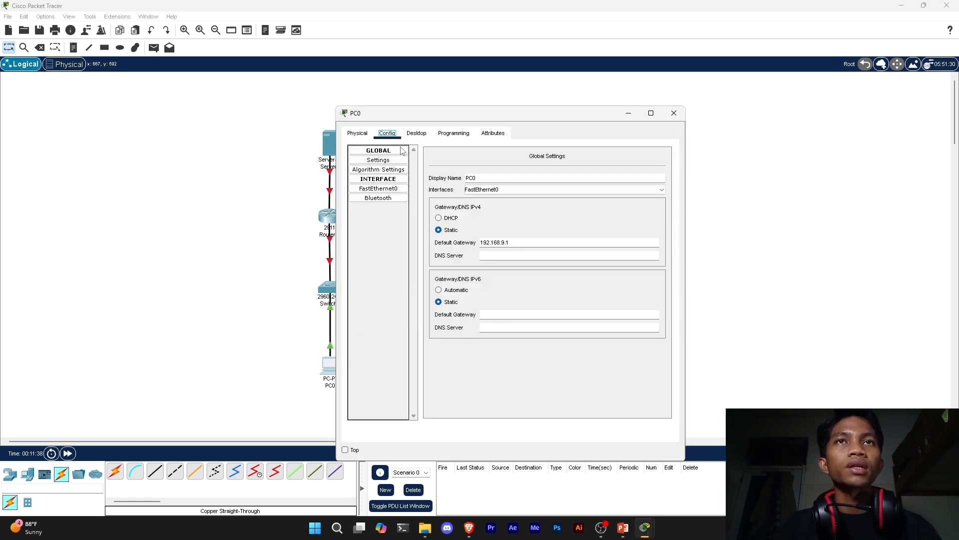
pyautogui.click(384, 189)
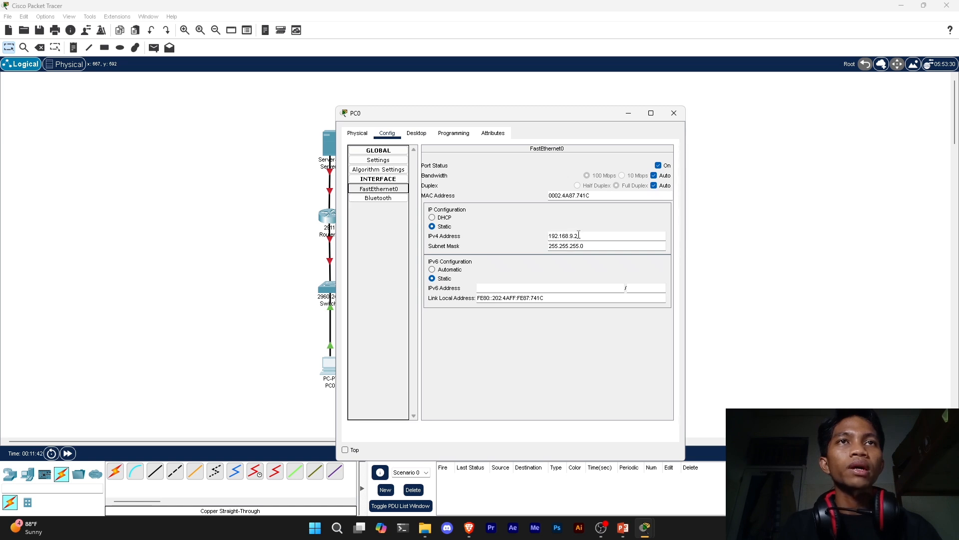
pyautogui.moveTo(579, 235); pyautogui.dragTo(535, 239)
pyautogui.hotkey('ctrl', 'c')
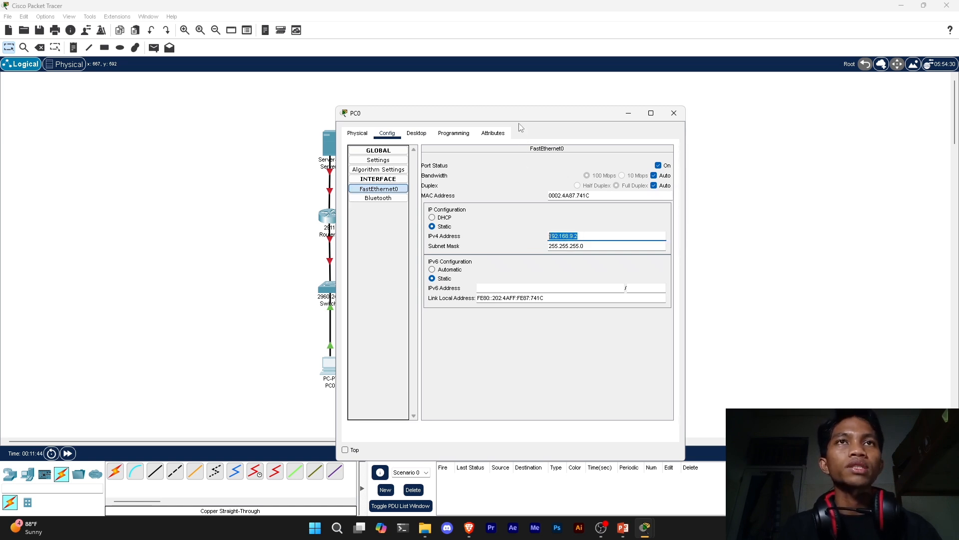
pyautogui.moveTo(520, 115); pyautogui.dragTo(329, 101)
# Return to Router0 and give GigabitEthernet0/0 the IPv4 address 192.168.9.1 with subnet mask 255.255.255.0.
pyautogui.hotkey('alt', 'Tab')
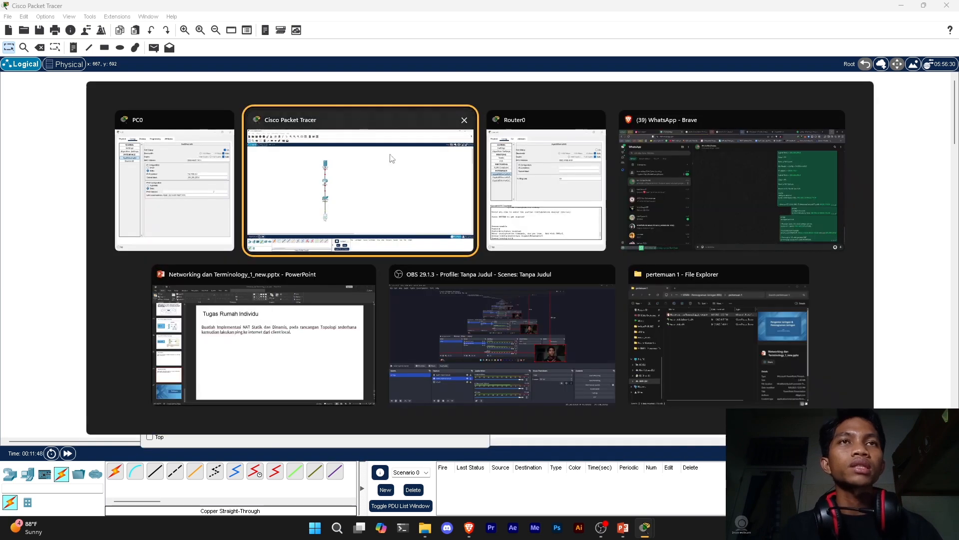
pyautogui.click(526, 205)
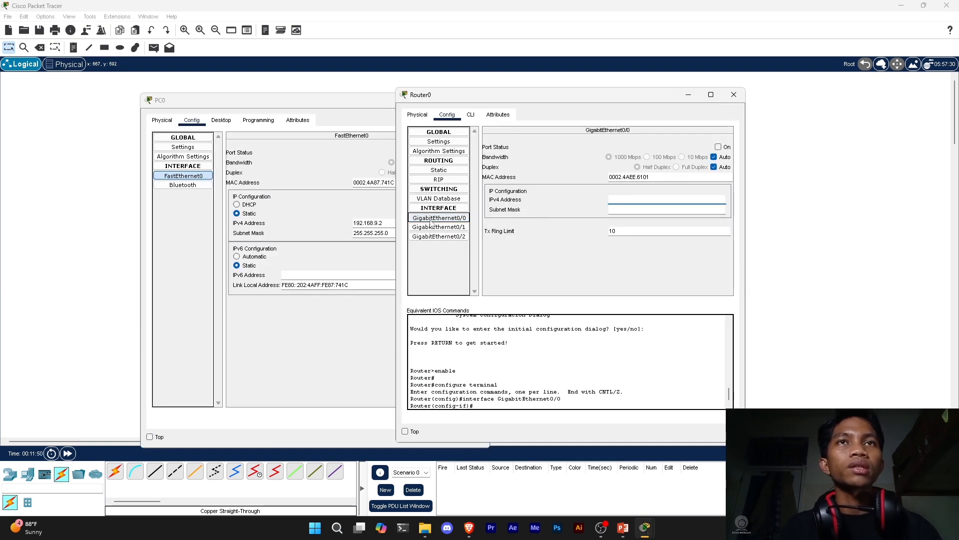
pyautogui.hotkey('ctrl', 'v')
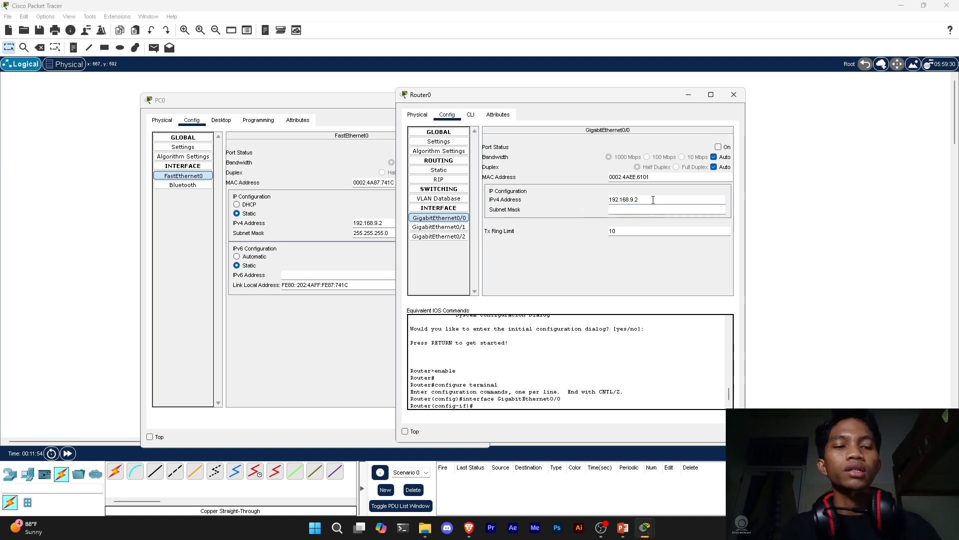
pyautogui.click(610, 210)
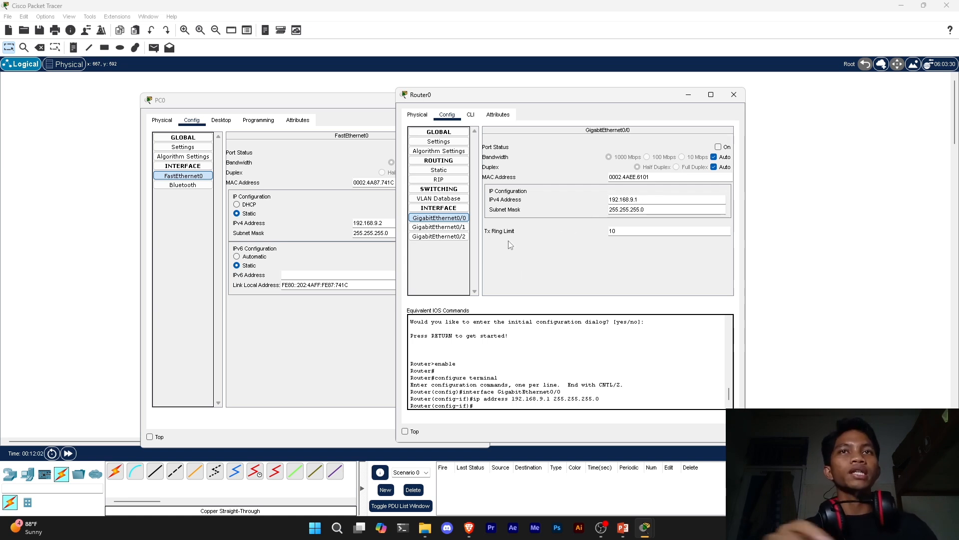
# Compare PC0's default gateway with the IPv4 address of Router0's GigabitEthernet0/0, placing their windows side by side.
pyautogui.click(209, 146)
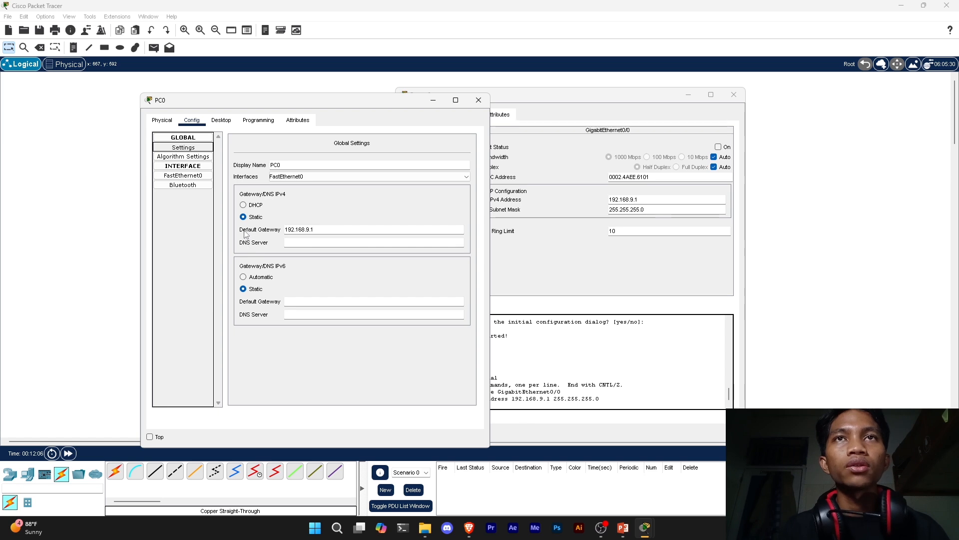
pyautogui.moveTo(230, 101); pyautogui.dragTo(182, 95)
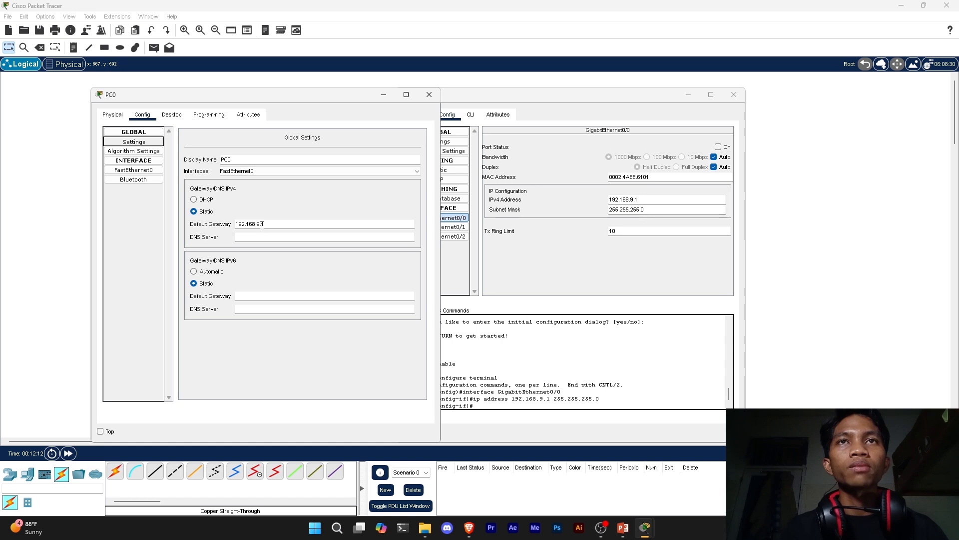
pyautogui.click(549, 98)
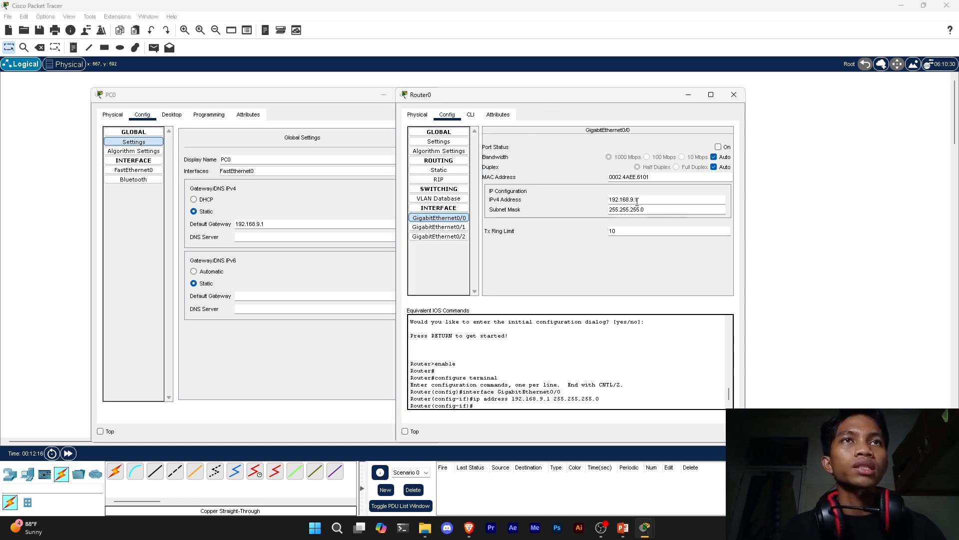
pyautogui.click(328, 107)
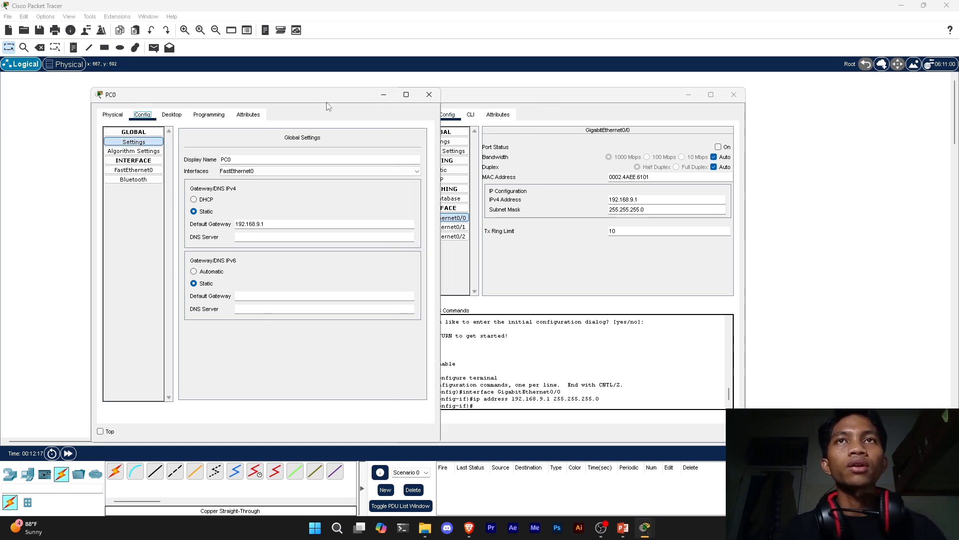
# Open Router0's GigabitEthernet0/1 interface settings and place Server0's global settings beside them, closing PC0's window.
pyautogui.click(428, 96)
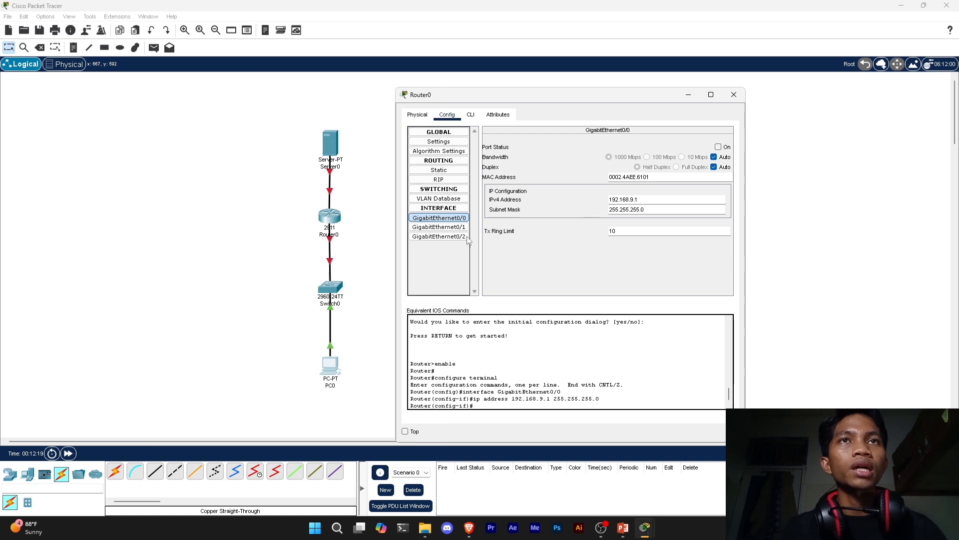
pyautogui.click(443, 228)
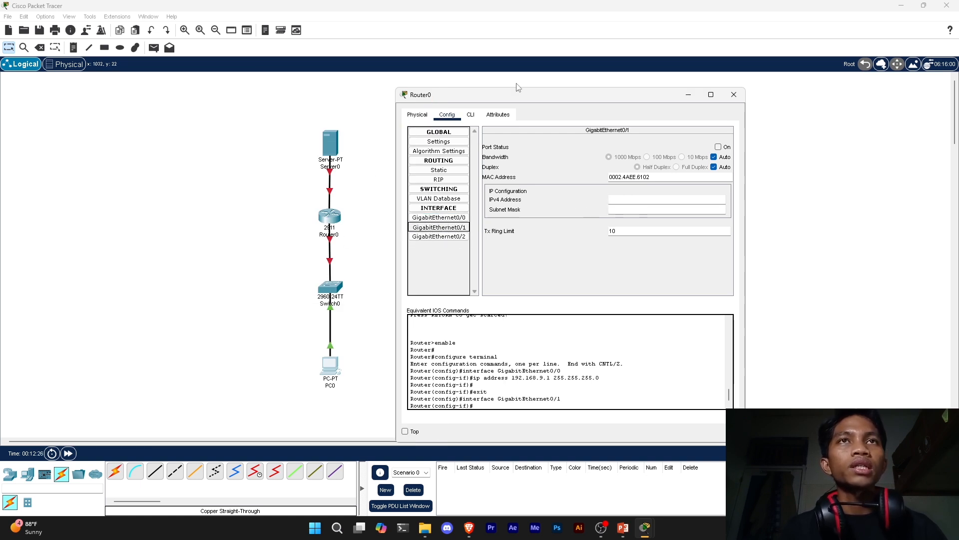
pyautogui.moveTo(486, 94); pyautogui.dragTo(588, 72)
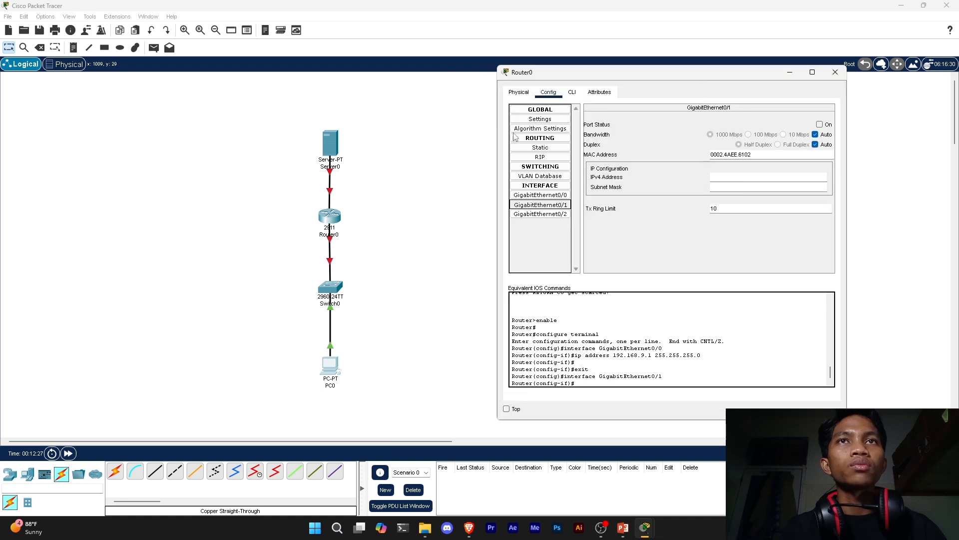
pyautogui.click(330, 143)
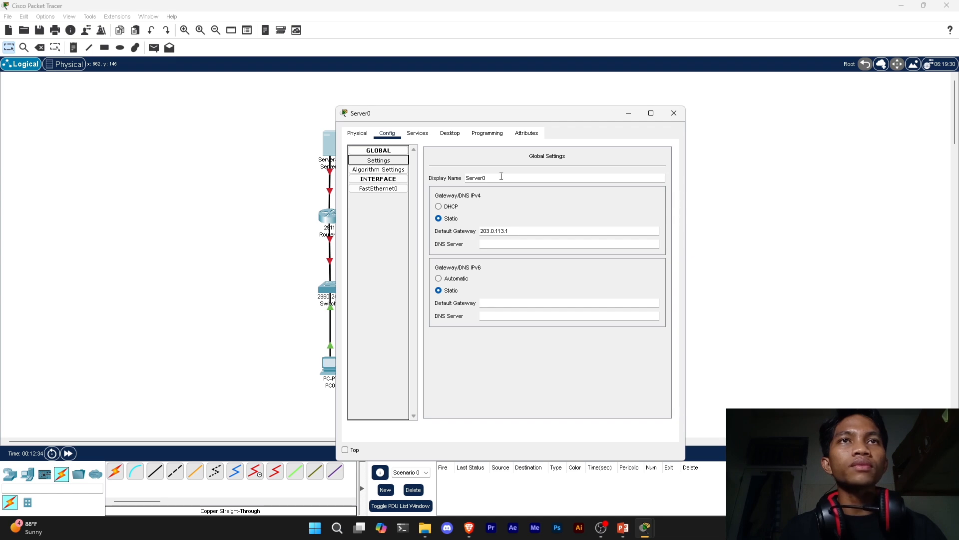
pyautogui.moveTo(496, 120); pyautogui.dragTo(240, 121)
pyautogui.hotkey('alt', 'Tab')
pyautogui.press('Tab')
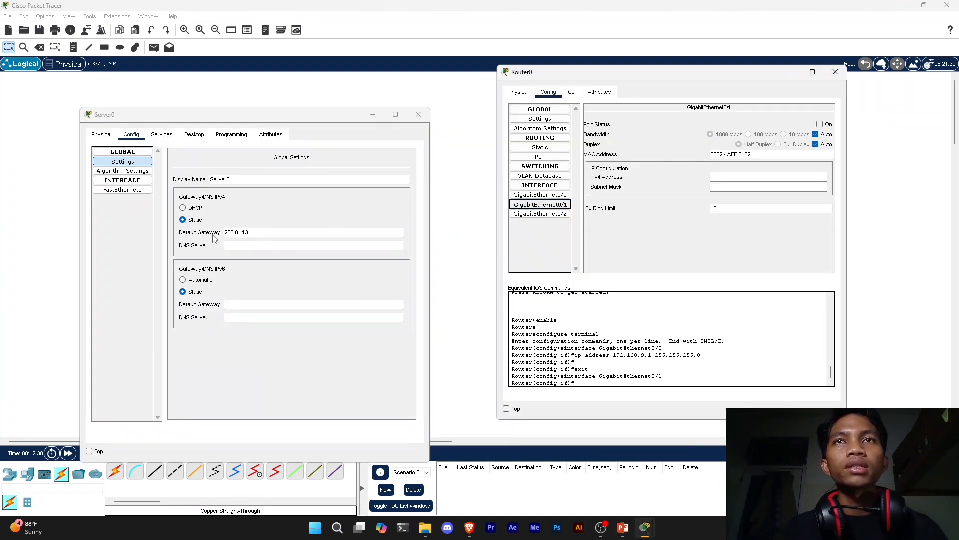
# Copy Server0's default gateway 203.0.113.1 into Router0's GigabitEthernet0/1 as its IPv4 address with subnet mask 255.255.255.0, and put Server0's window away.
pyautogui.doubleClick(226, 234)
pyautogui.hotkey('ctrl', 'c')
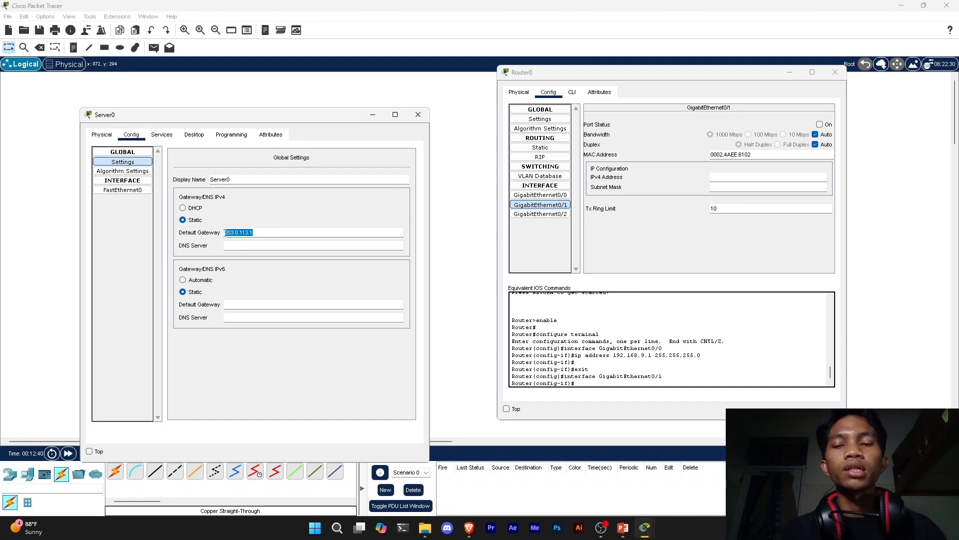
pyautogui.click(255, 232)
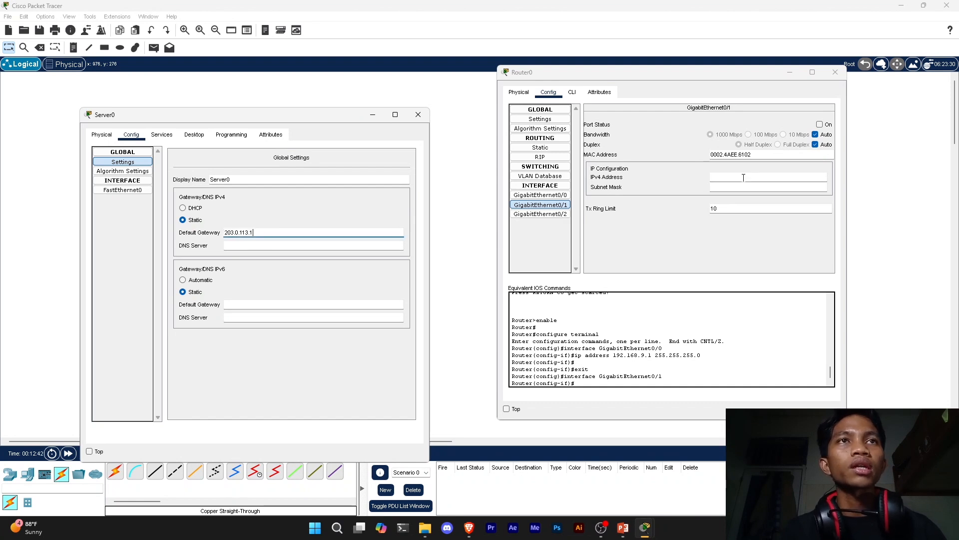
pyautogui.click(728, 181)
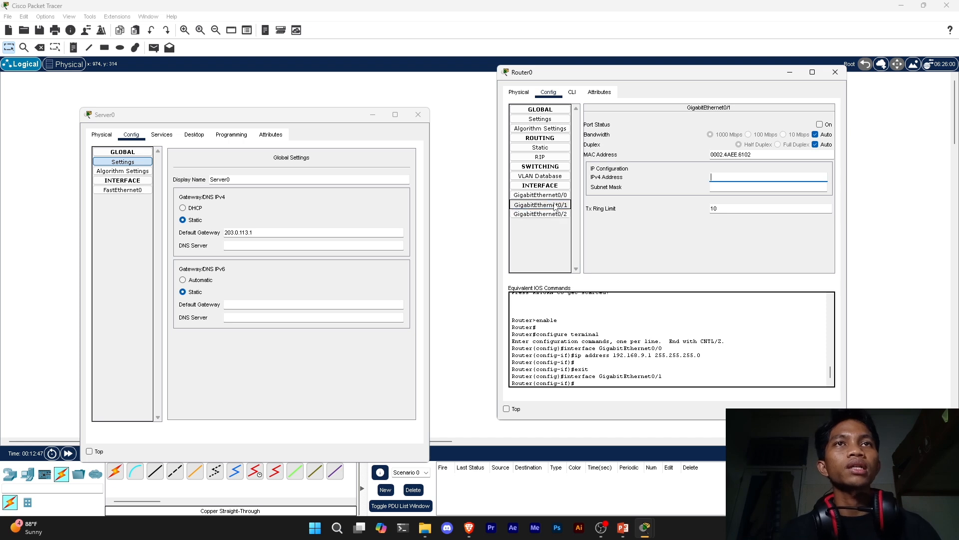
pyautogui.hotkey('ctrl', 'v')
pyautogui.press('Return')
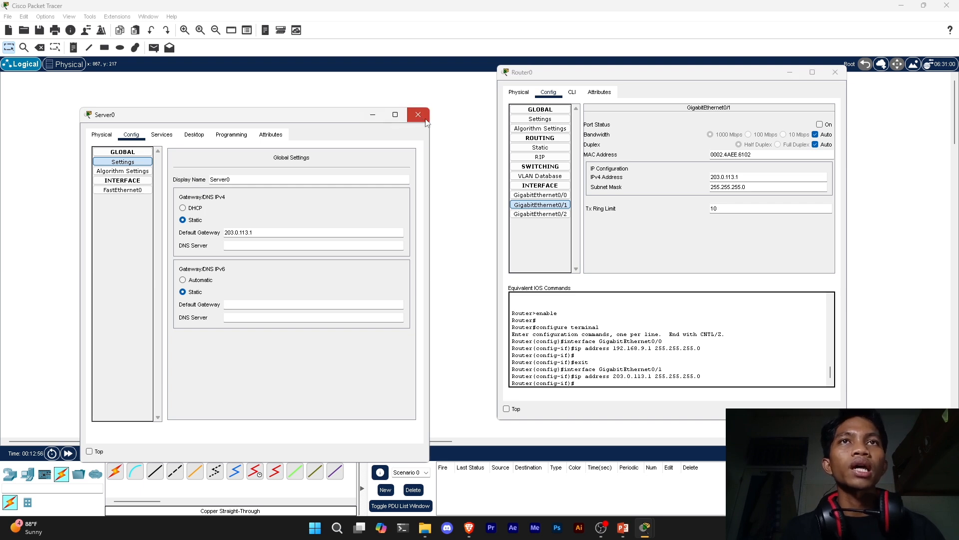
pyautogui.click(372, 115)
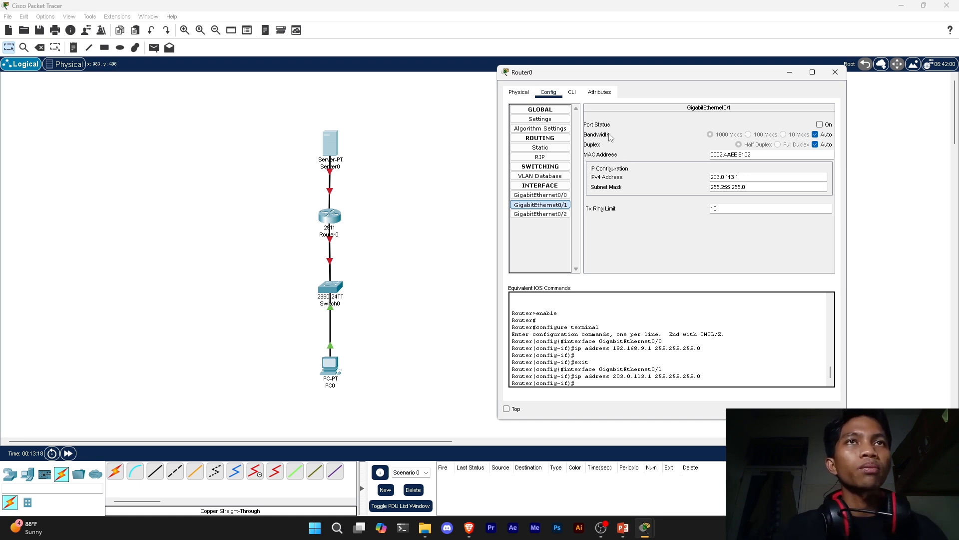
# Switch on the ports GigabitEthernet0/1 and GigabitEthernet0/0 of Router0.
pyautogui.click(820, 124)
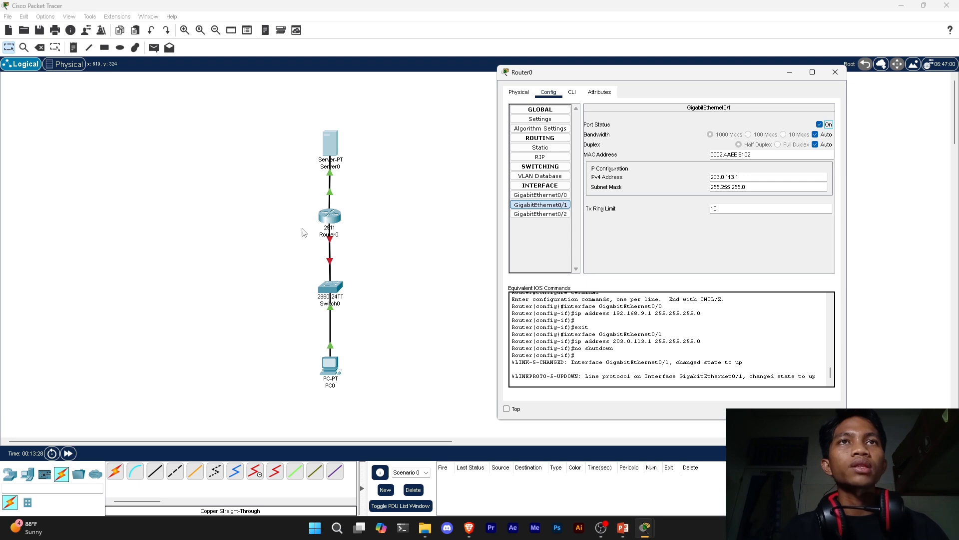
pyautogui.click(530, 197)
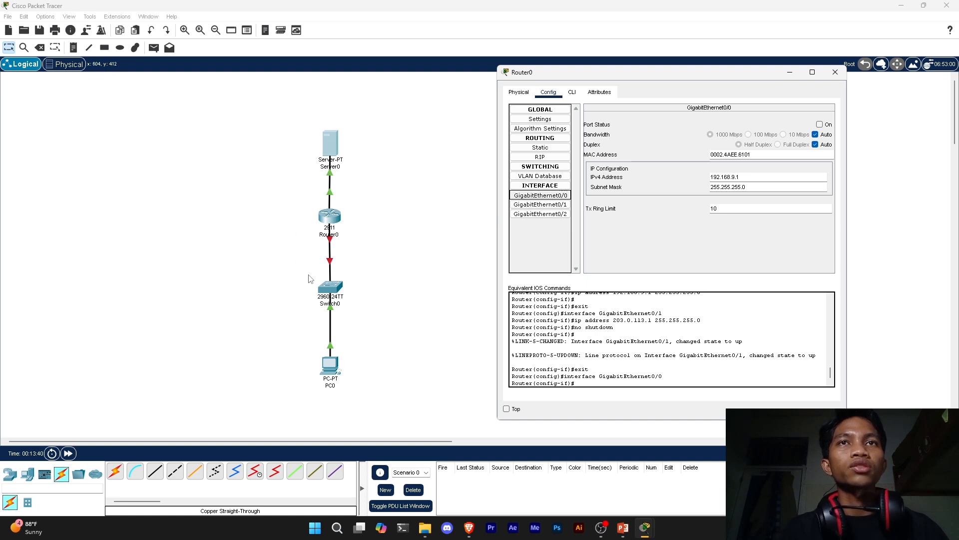
pyautogui.click(820, 124)
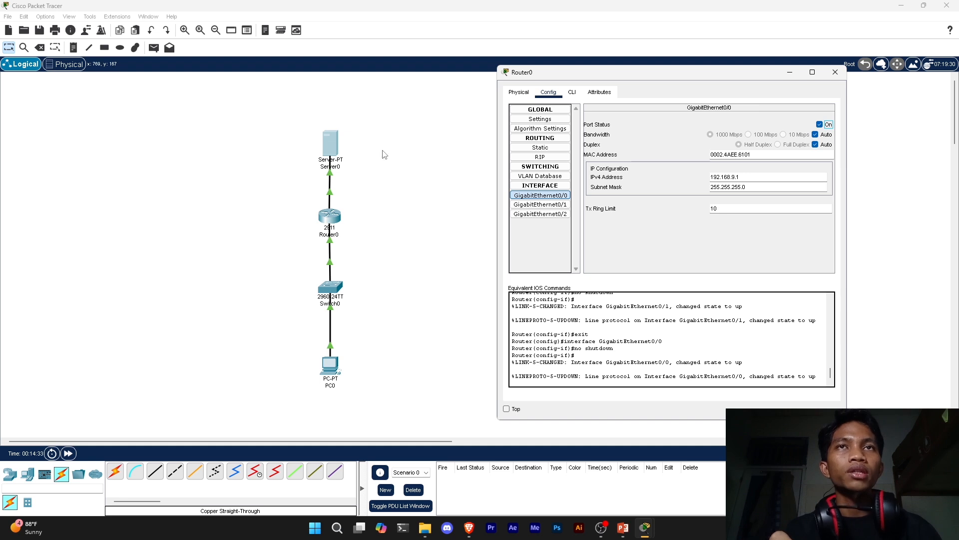
# Review Router0's GigabitEthernet0/1 and GigabitEthernet0/0 settings and examine the equivalent IOS command that selects GigabitEthernet0/0.
pyautogui.click(541, 204)
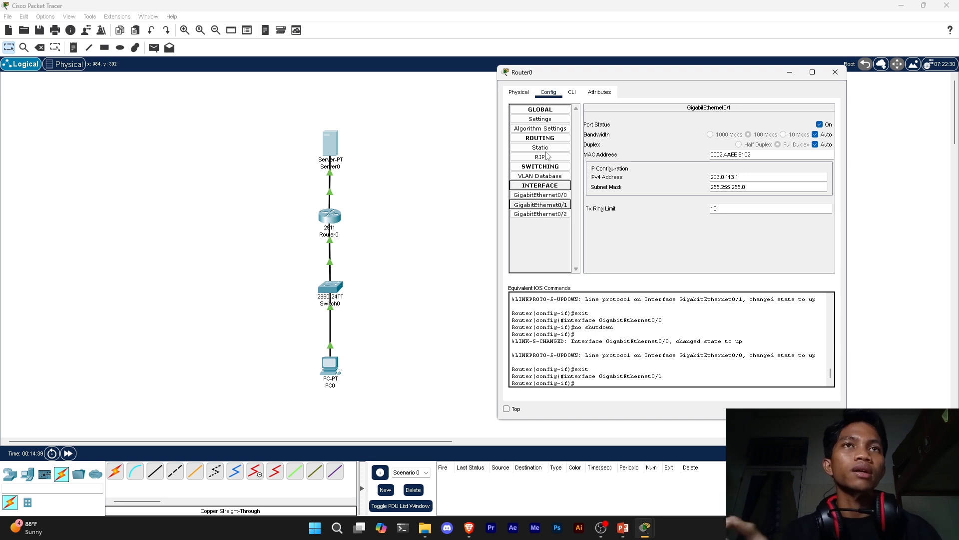
pyautogui.moveTo(571, 75); pyautogui.dragTo(495, 81)
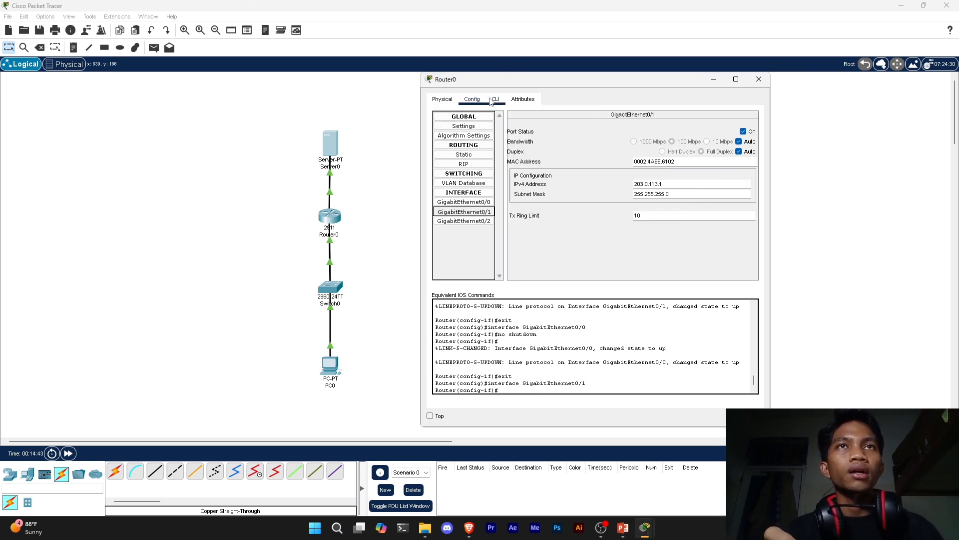
pyautogui.click(461, 206)
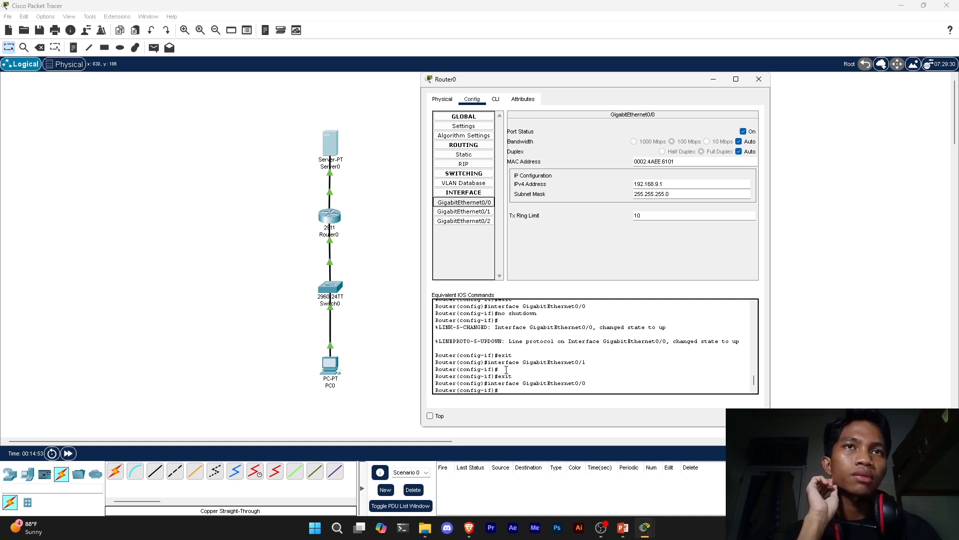
pyautogui.moveTo(446, 384); pyautogui.dragTo(590, 385)
pyautogui.click(494, 390)
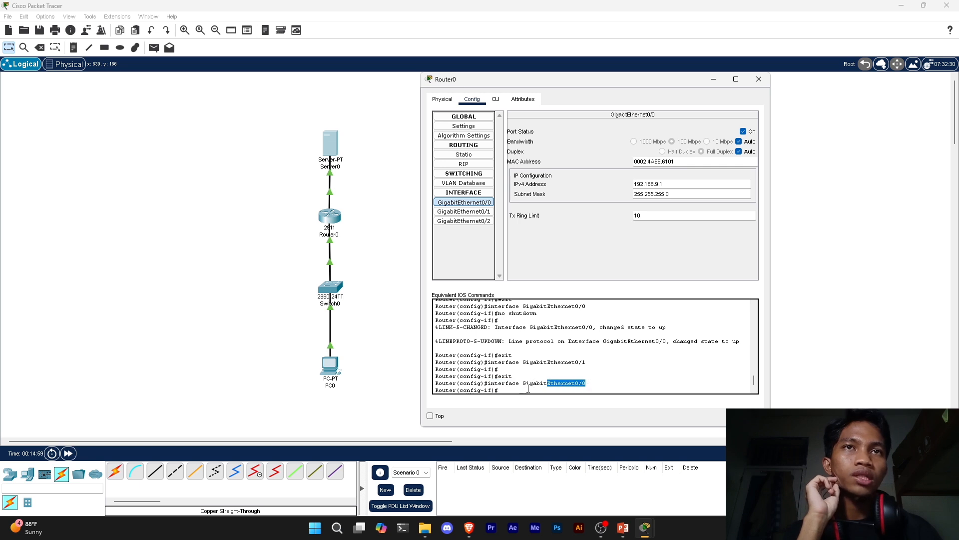
pyautogui.moveTo(494, 384); pyautogui.dragTo(564, 384)
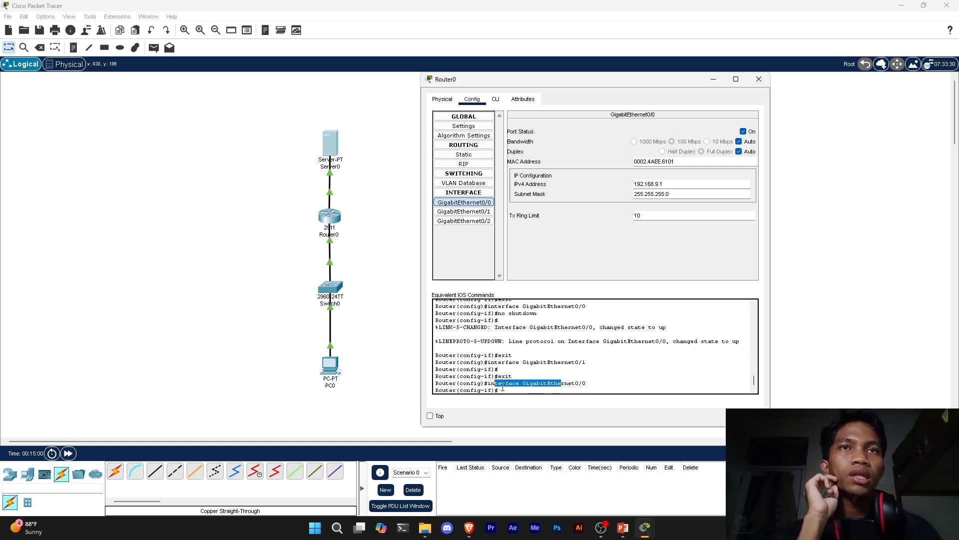
pyautogui.click(486, 382)
pyautogui.moveTo(494, 383); pyautogui.dragTo(558, 384)
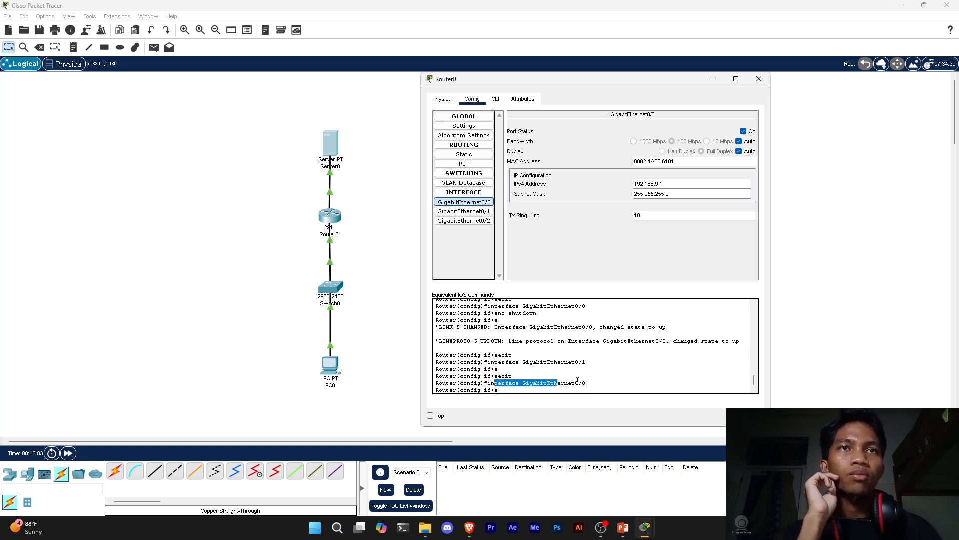
pyautogui.click(536, 380)
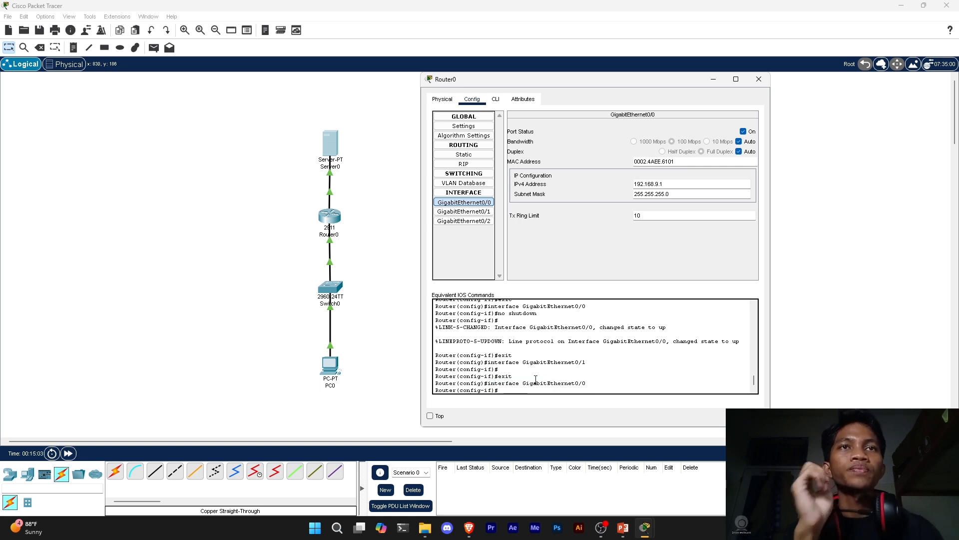
# Set GigabitEthernet0/0 as the NAT inside interface in Router0's command line with "ip nat inside", and exit interface configuration.
pyautogui.click(496, 101)
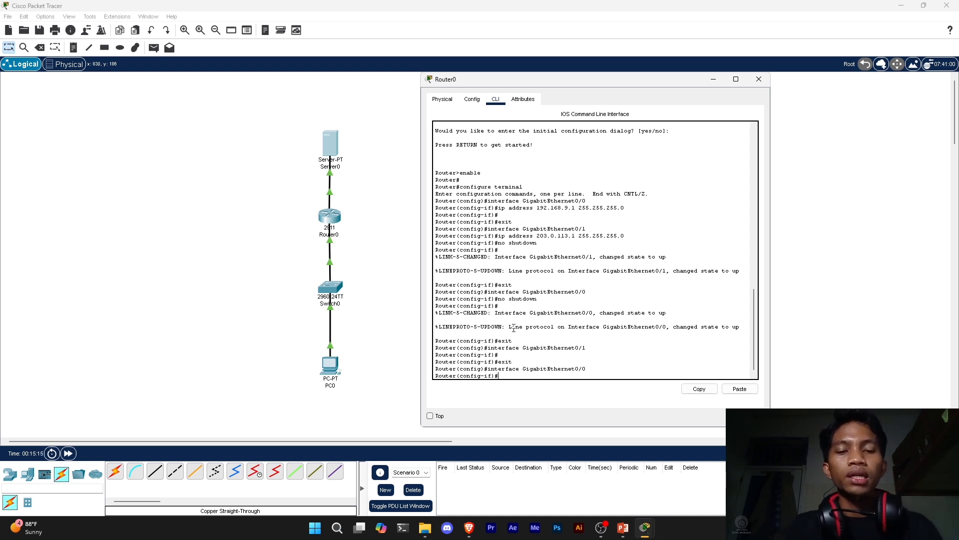
pyautogui.write('ip nat inside')
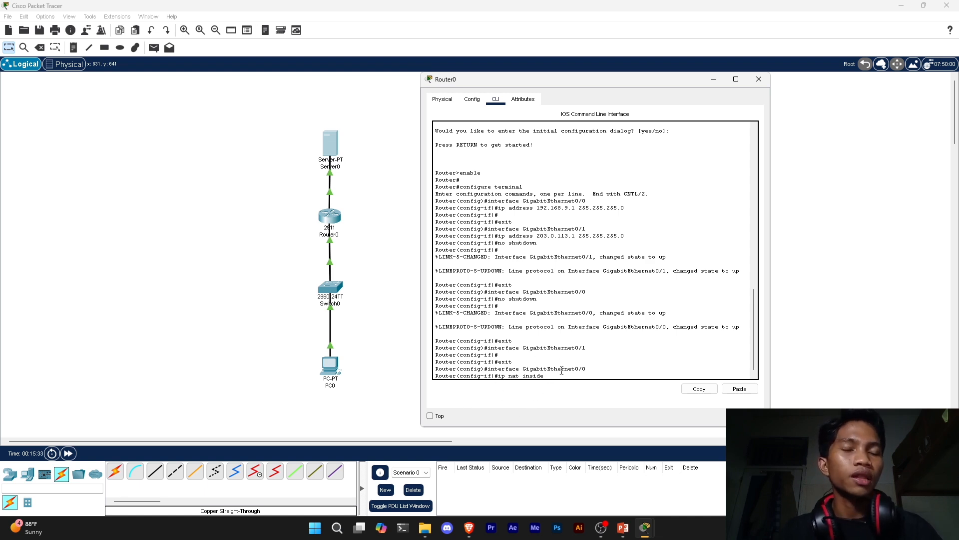
pyautogui.press('Return')
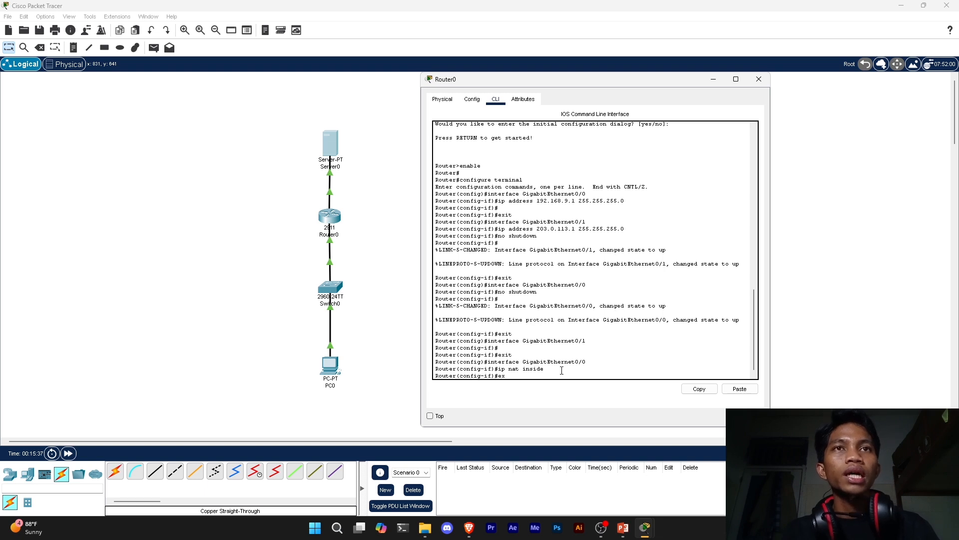
pyautogui.write('exit')
pyautogui.press('Return')
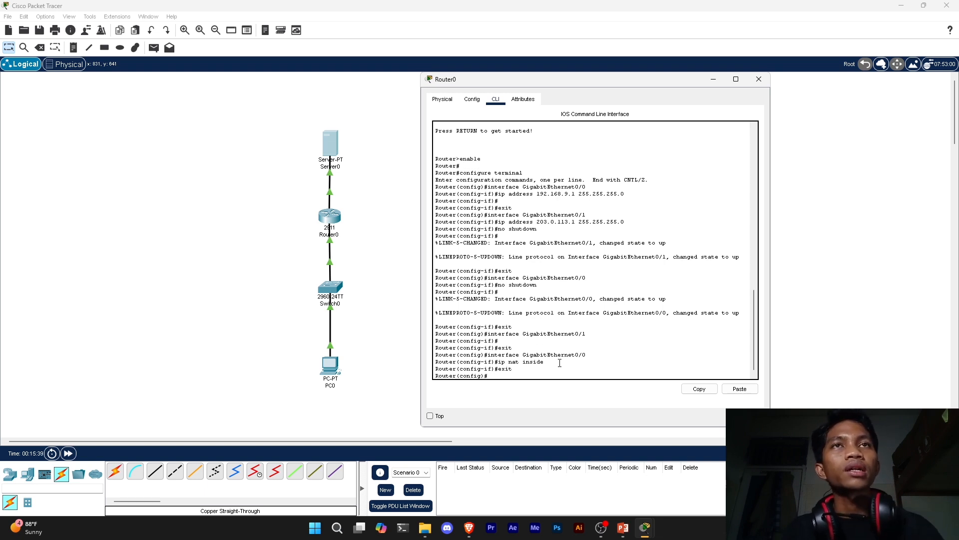
# Select GigabitEthernet0/1 in Router0's configuration and examine its equivalent IOS interface command.
pyautogui.click(471, 100)
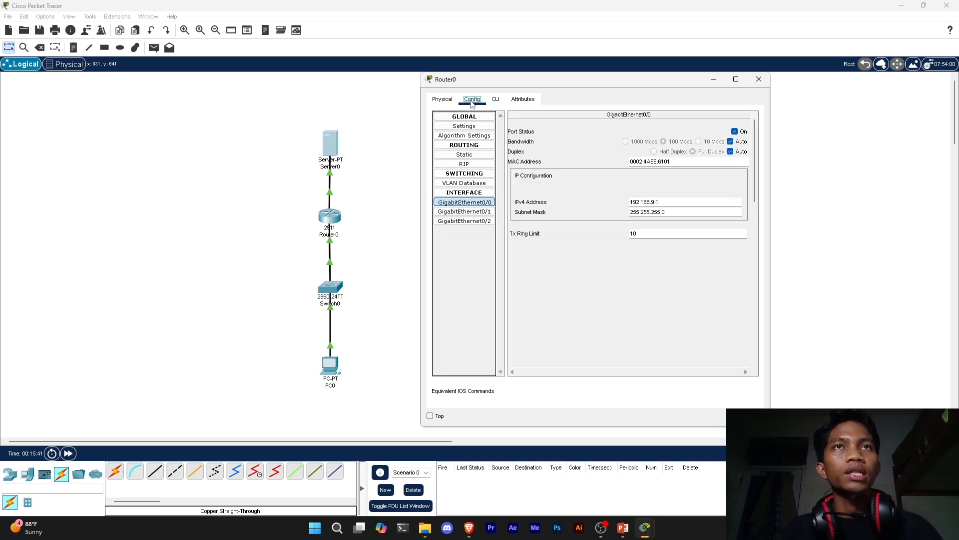
pyautogui.click(468, 212)
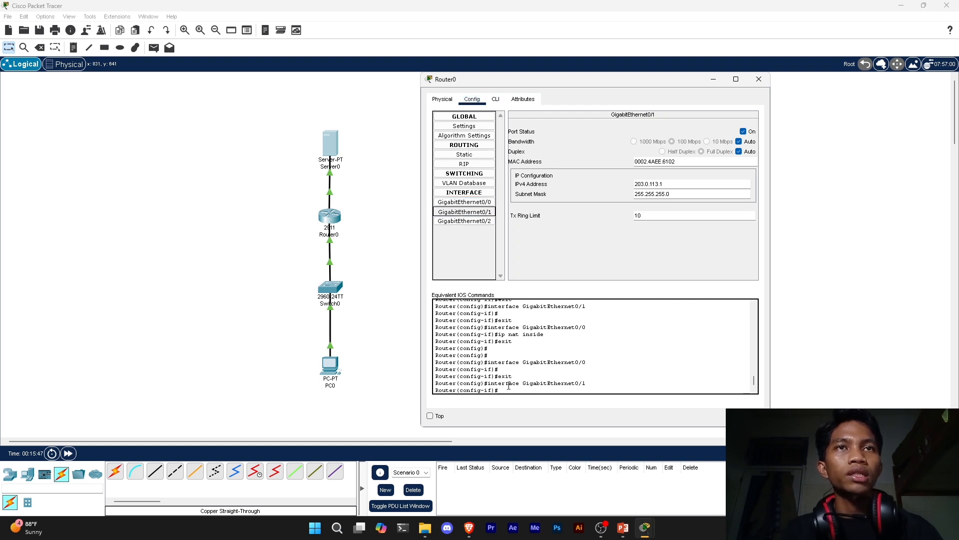
pyautogui.moveTo(509, 386); pyautogui.dragTo(563, 383)
pyautogui.click(563, 383)
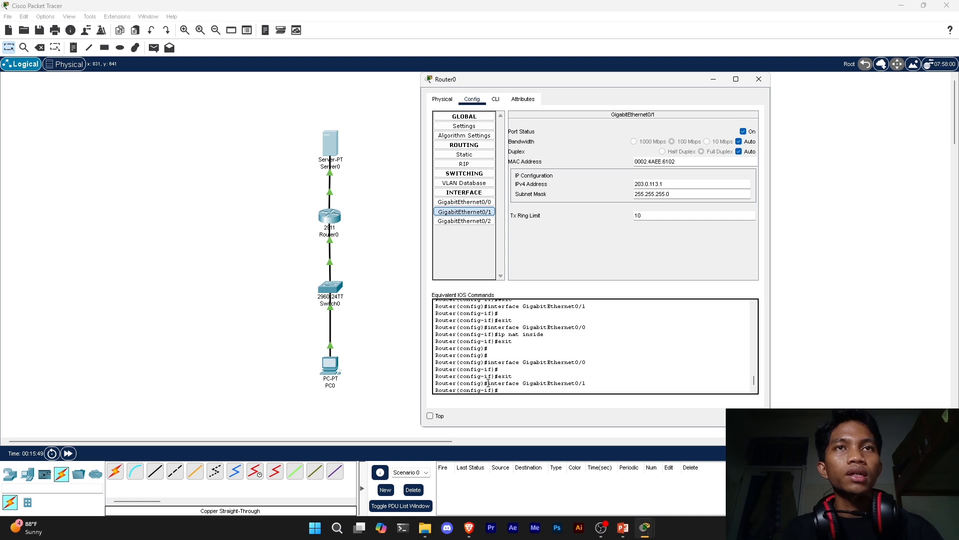
pyautogui.moveTo(488, 383); pyautogui.dragTo(569, 383)
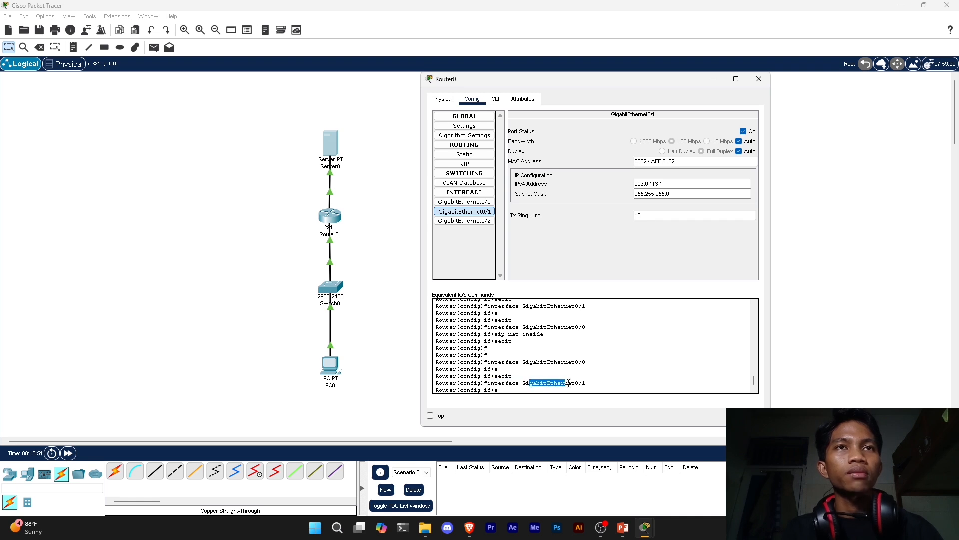
pyautogui.click(569, 383)
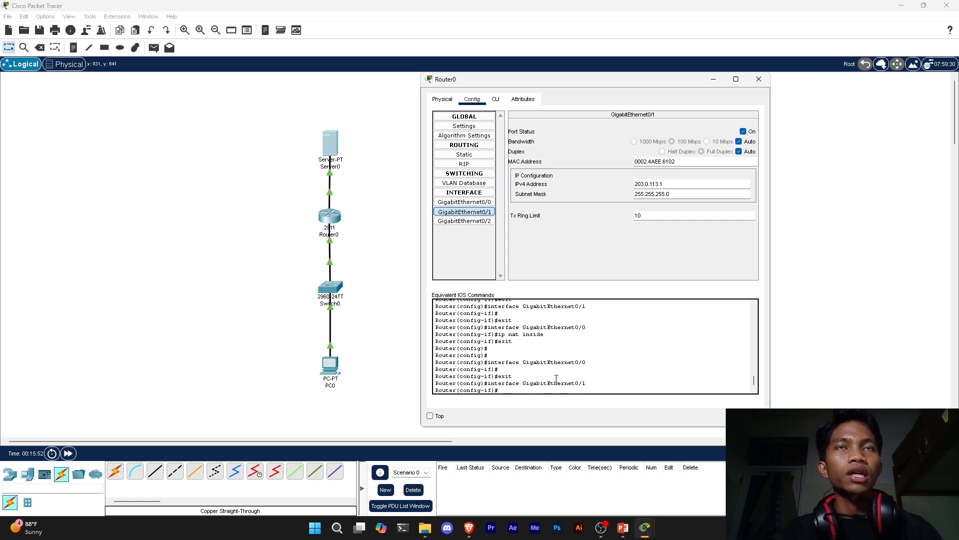
# Exit interface configuration in Router0's command line and enter it again with "interface gigabitEthernet0/1".
pyautogui.click(495, 100)
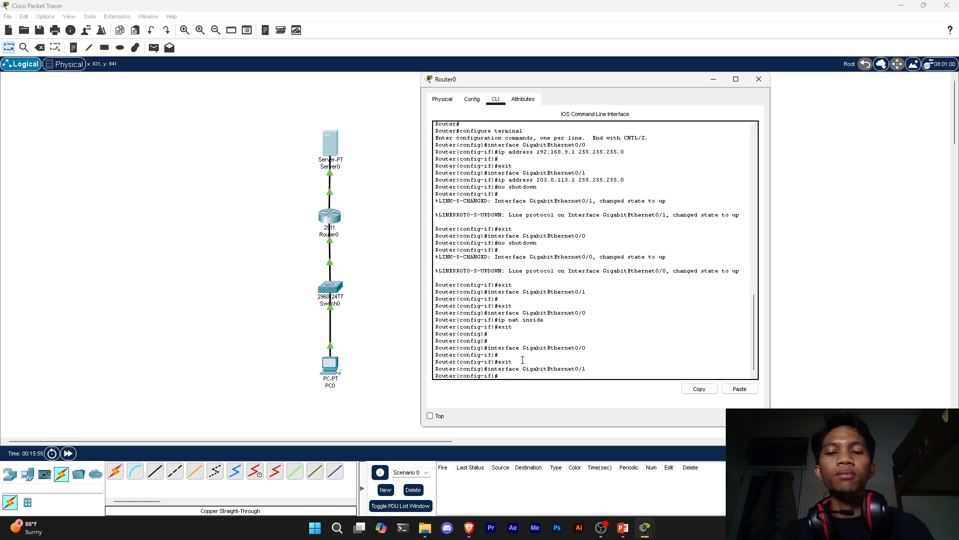
pyautogui.write('exit')
pyautogui.press('Return')
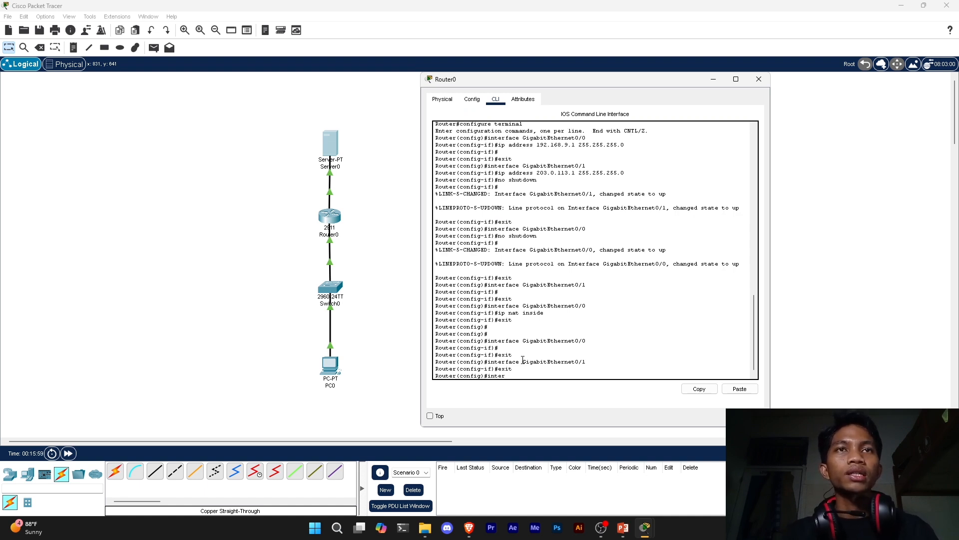
pyautogui.write('interface giga')
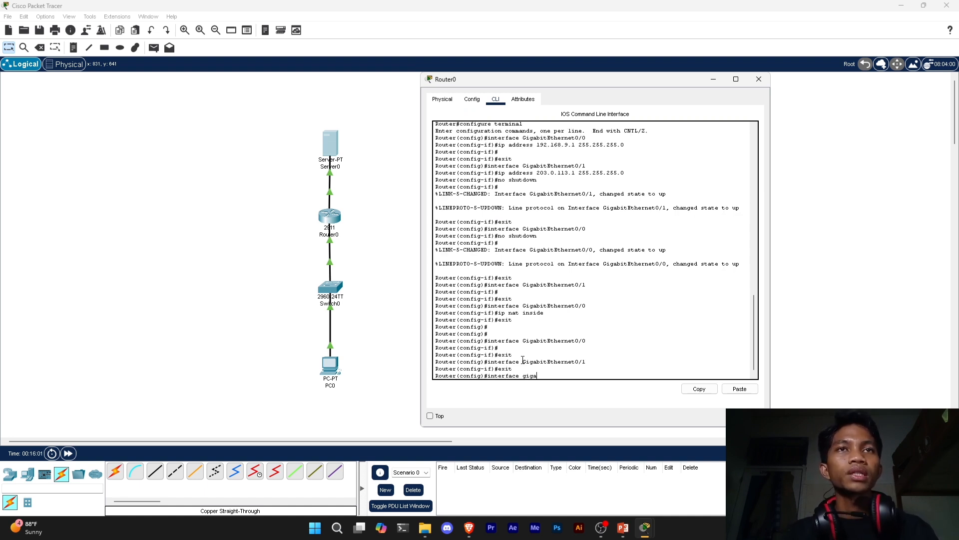
pyautogui.press('Tab')
pyautogui.write('0')
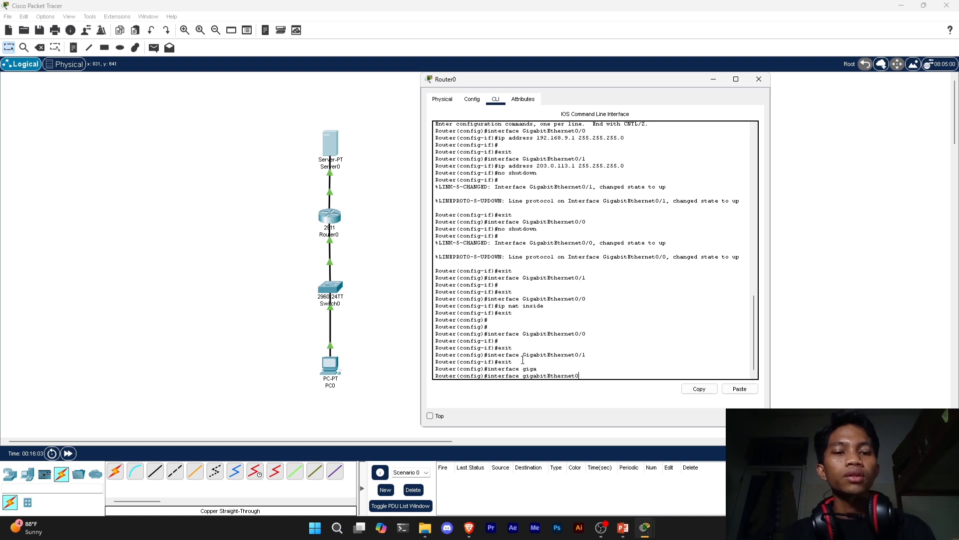
pyautogui.write('/1')
pyautogui.press('Return')
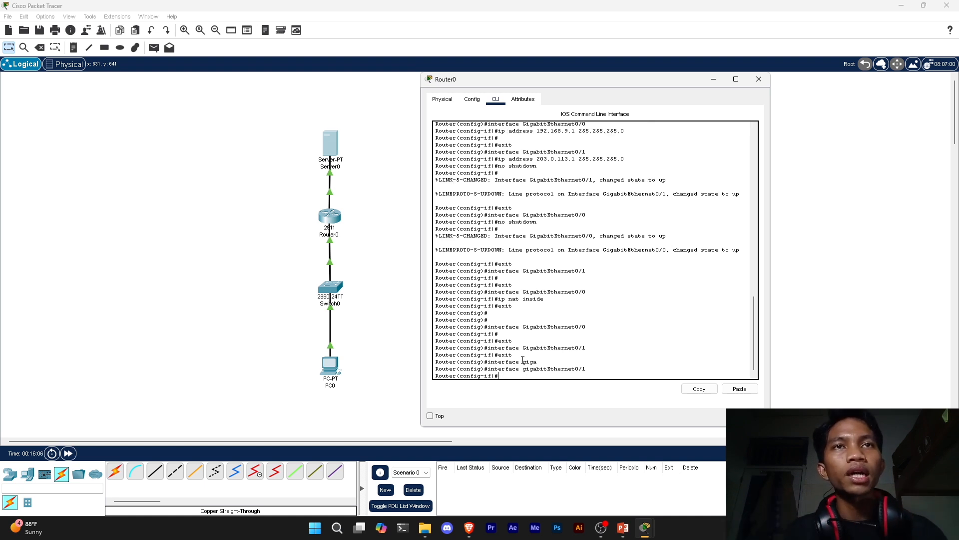
pyautogui.moveTo(467, 376); pyautogui.dragTo(492, 375)
pyautogui.click(509, 376)
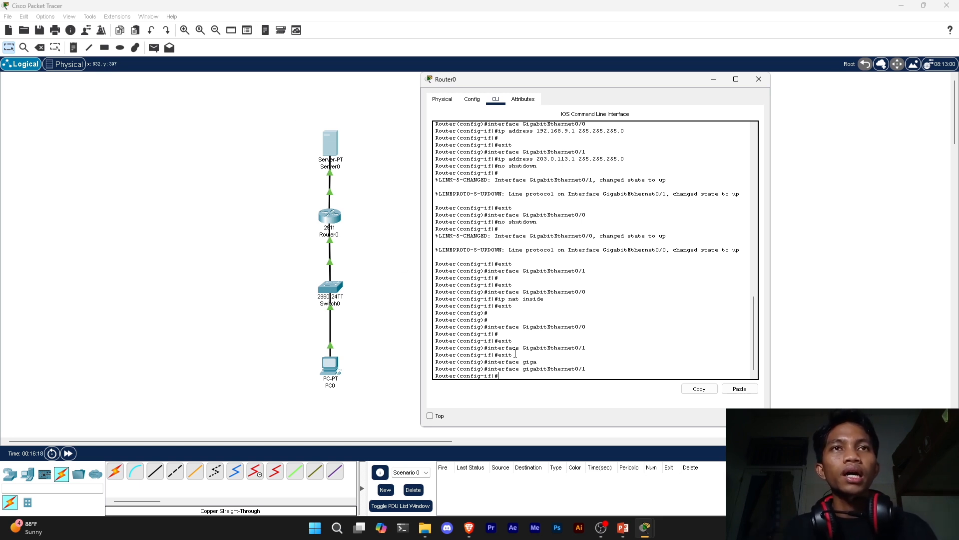
# Set GigabitEthernet0/1 as the NAT outside interface in Router0's command line with "ip nat outside", and exit interface configuration.
pyautogui.write('ip nat out')
pyautogui.press('Tab')
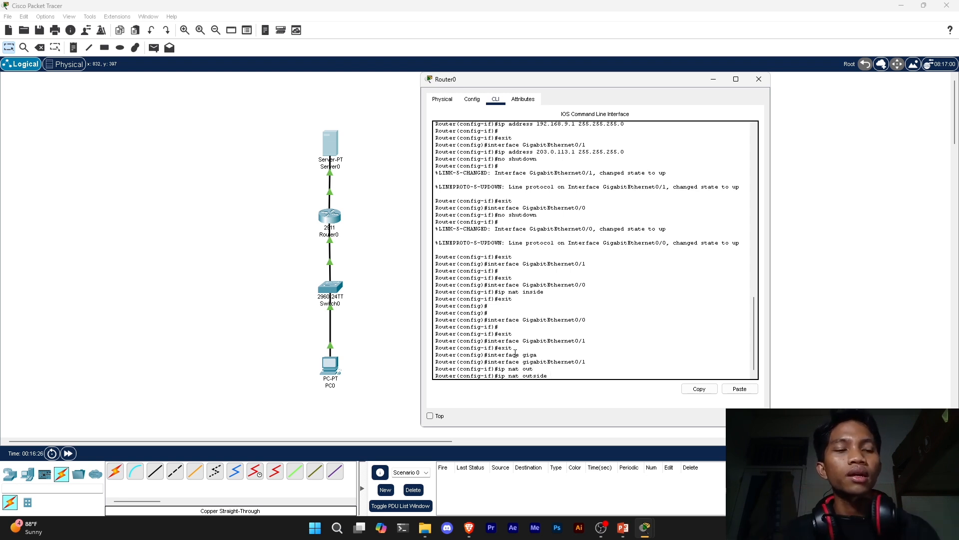
pyautogui.press('Return')
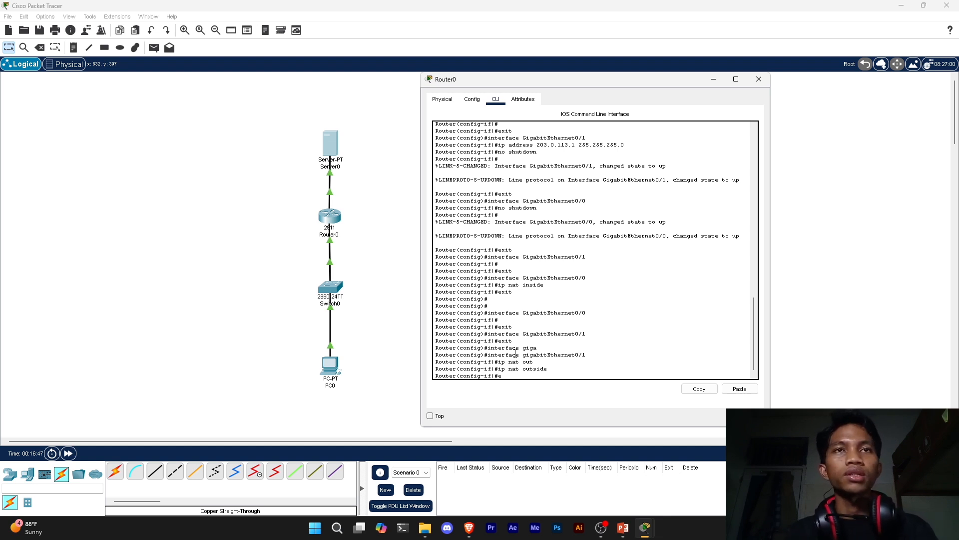
pyautogui.press('Return')
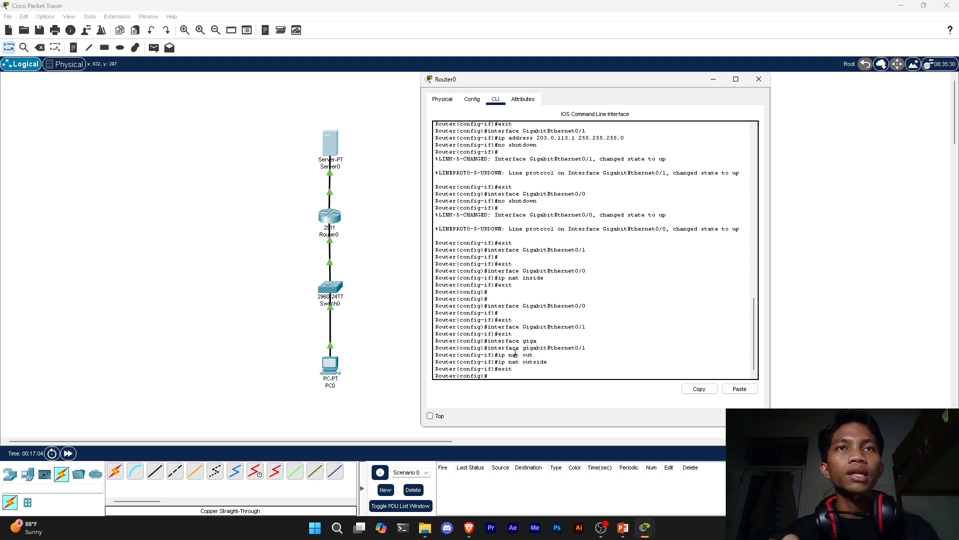
# Add a static NAT mapping on Router0 from 192.168.9.2 to 203.0.113.10 with "ip nat inside source static".
pyautogui.write('ip nat insid')
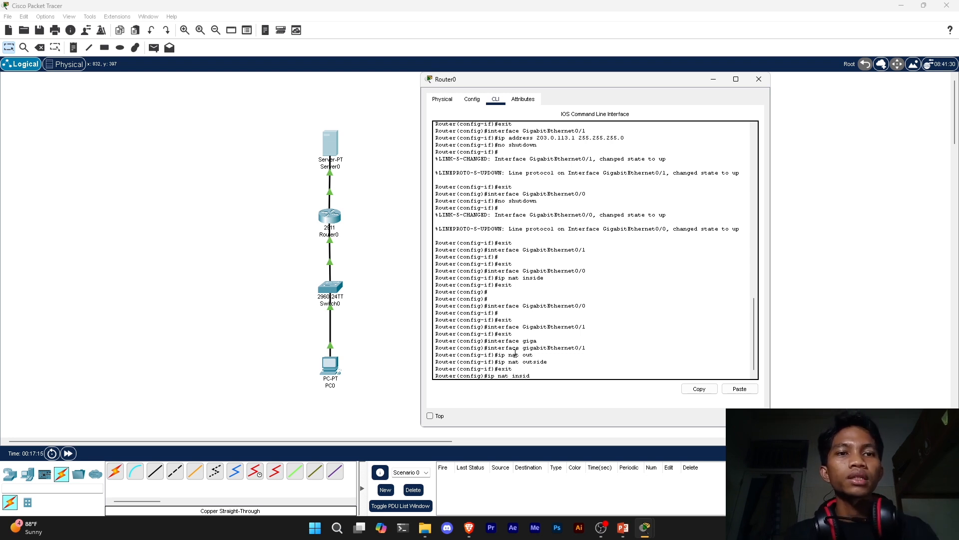
pyautogui.press('Tab')
pyautogui.write('sour')
pyautogui.press('Tab')
pyautogui.write('stat')
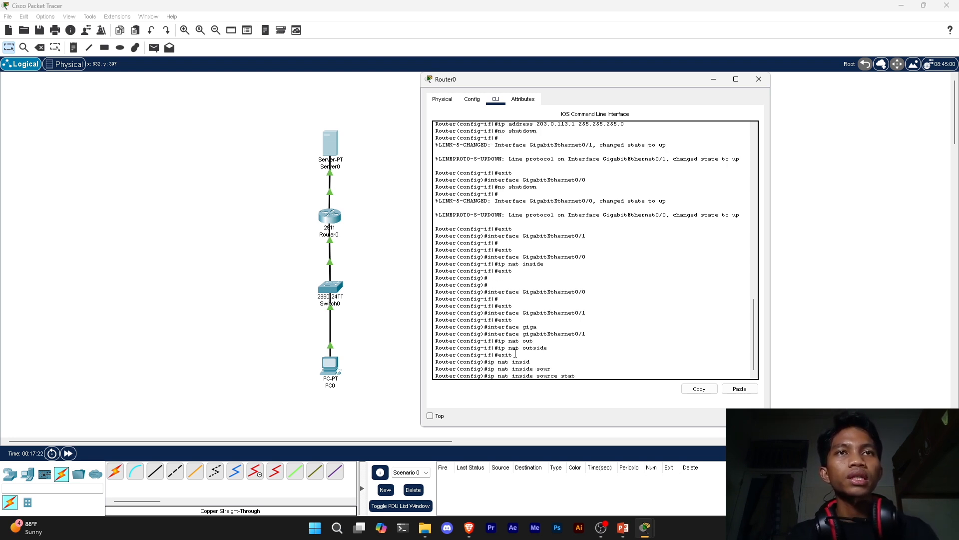
pyautogui.press('Tab')
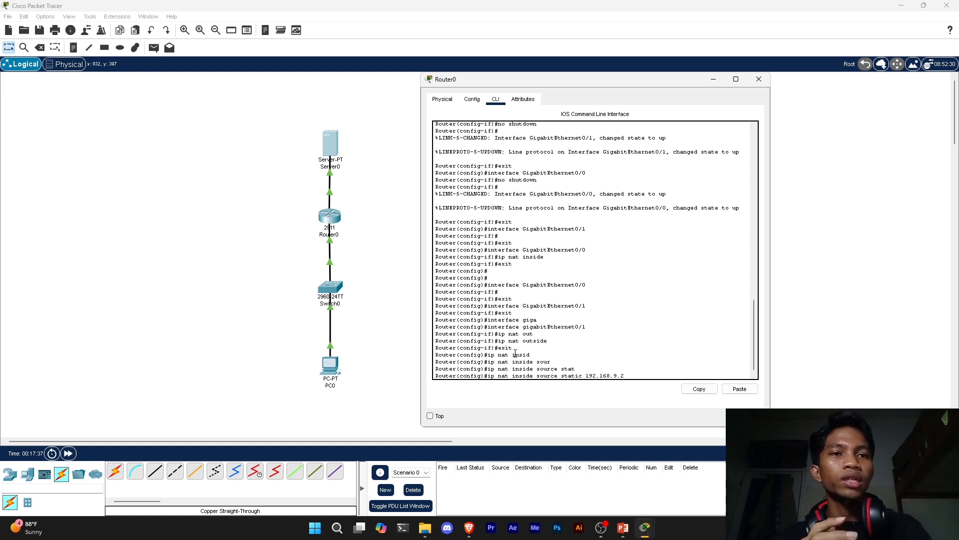
pyautogui.press('BackSpace')
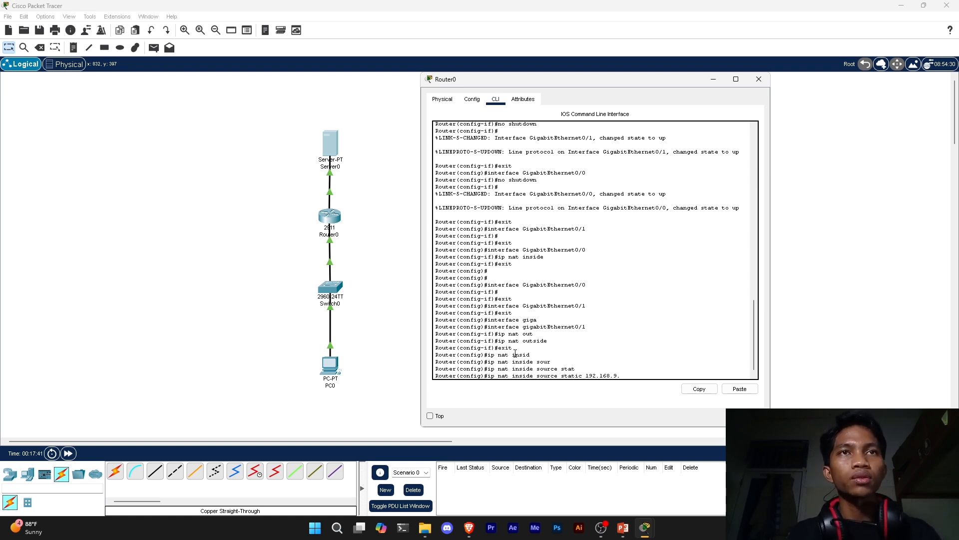
pyautogui.write('2 203.')
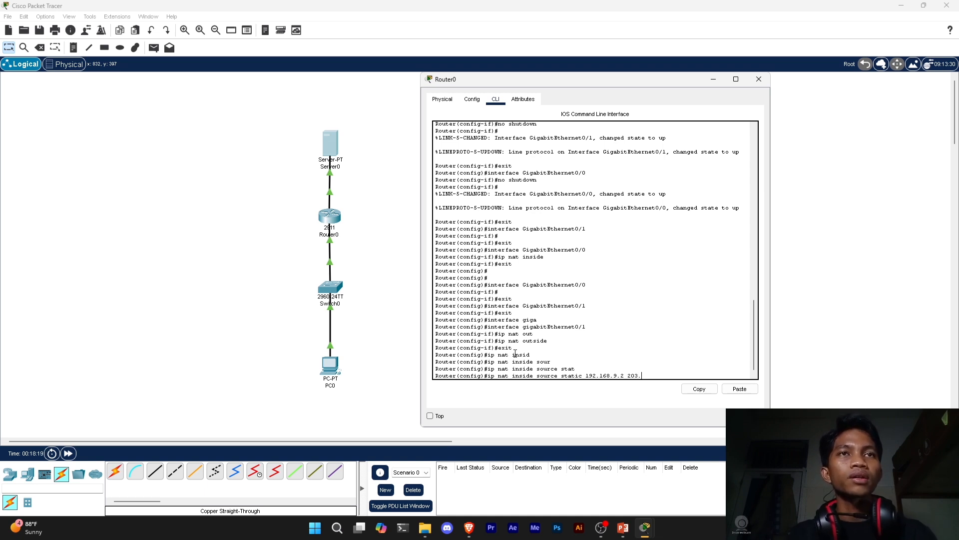
pyautogui.write('0.113.1')
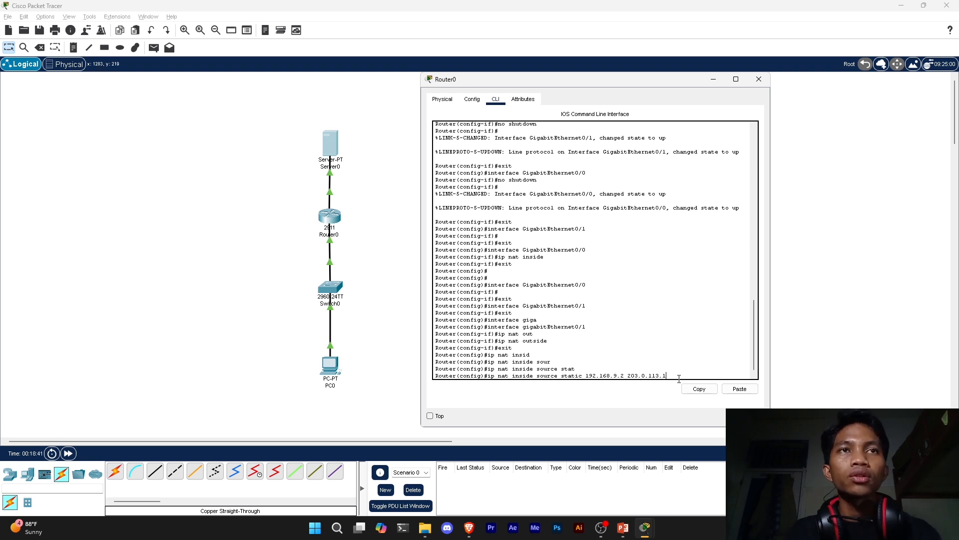
pyautogui.press('BackSpace')
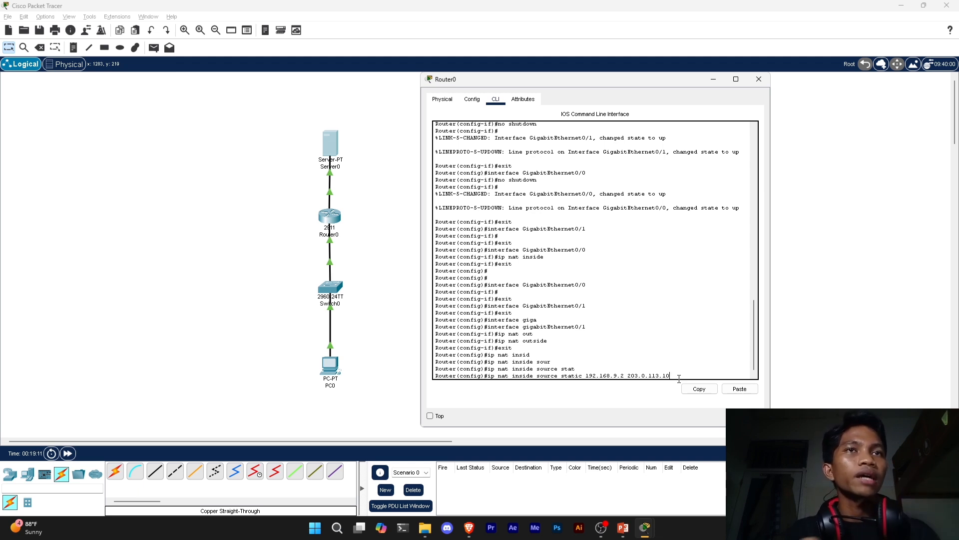
pyautogui.moveTo(672, 379); pyautogui.dragTo(624, 380)
pyautogui.click(642, 373)
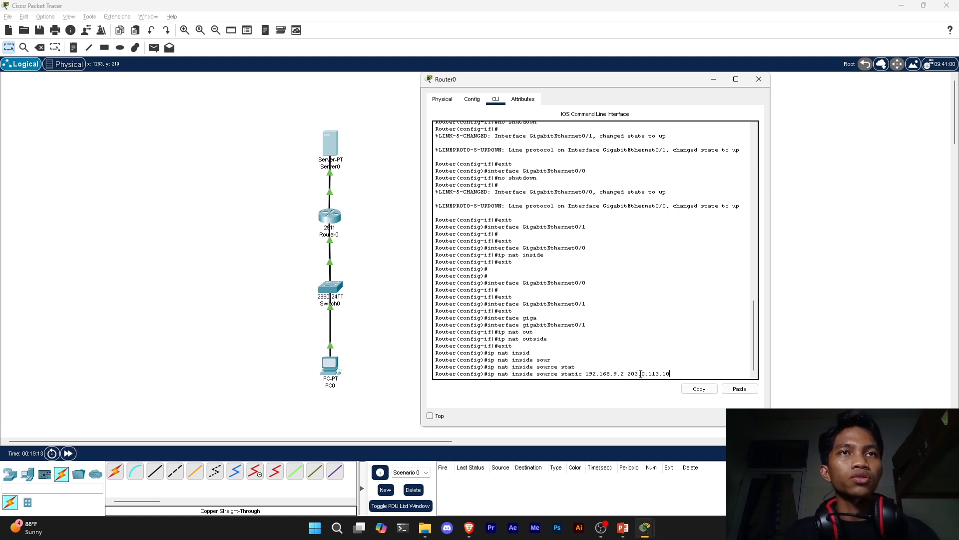
pyautogui.press('Return')
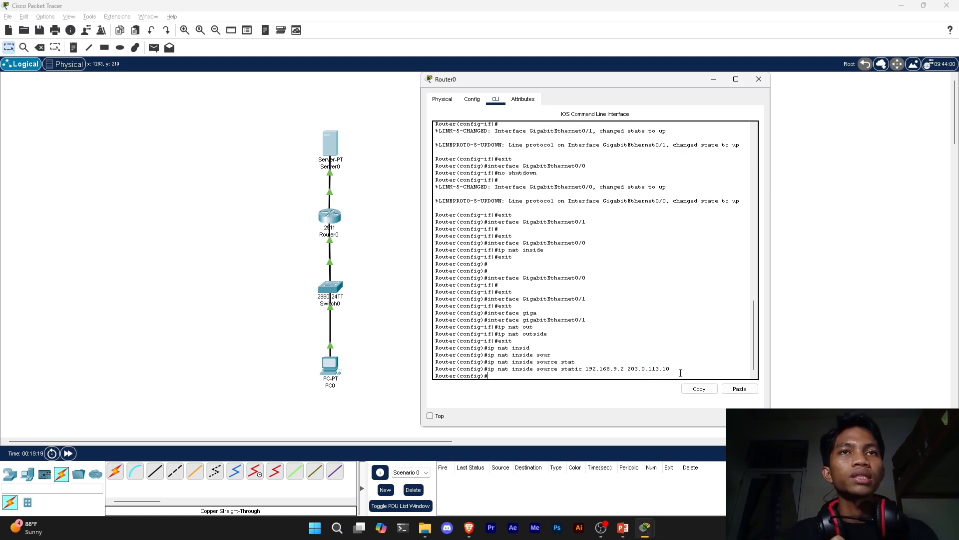
# Exit global configuration on Router0 and list the NAT table with "show ip nat translations".
pyautogui.write('e')
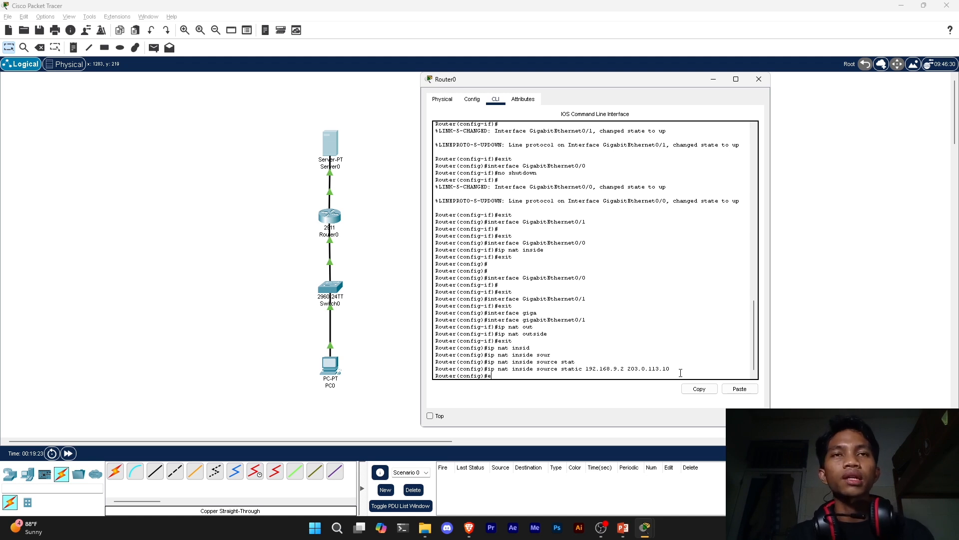
pyautogui.write('xit')
pyautogui.press('Return')
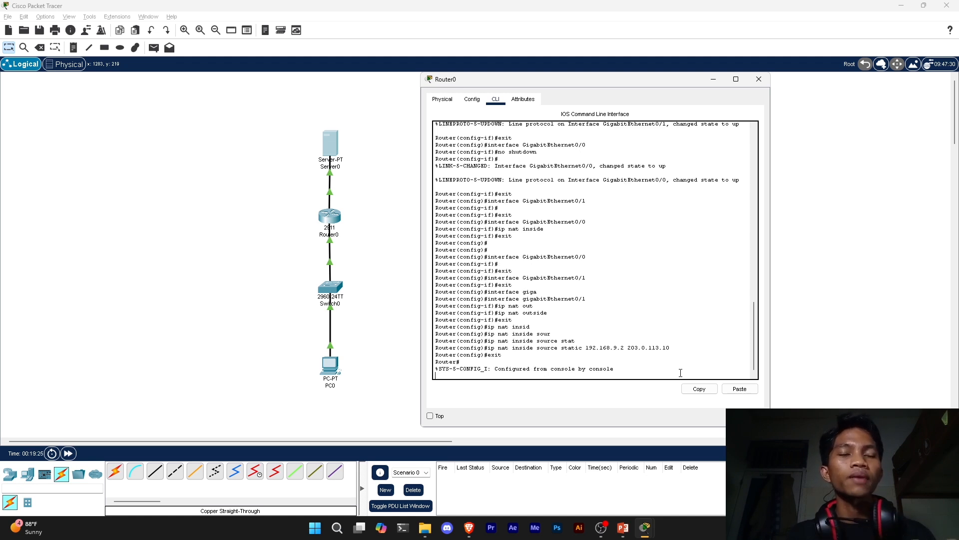
pyautogui.press('Return')
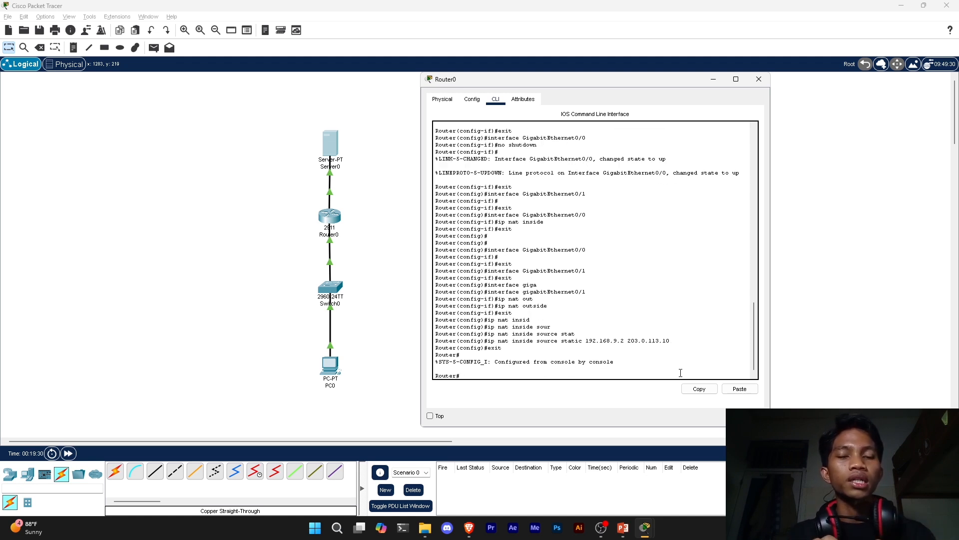
pyautogui.write('show ')
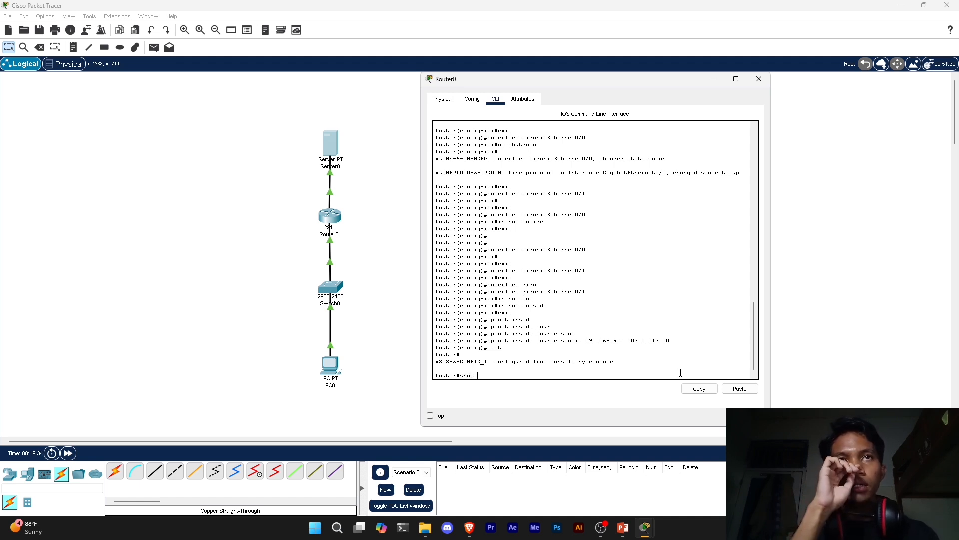
pyautogui.write('ip ')
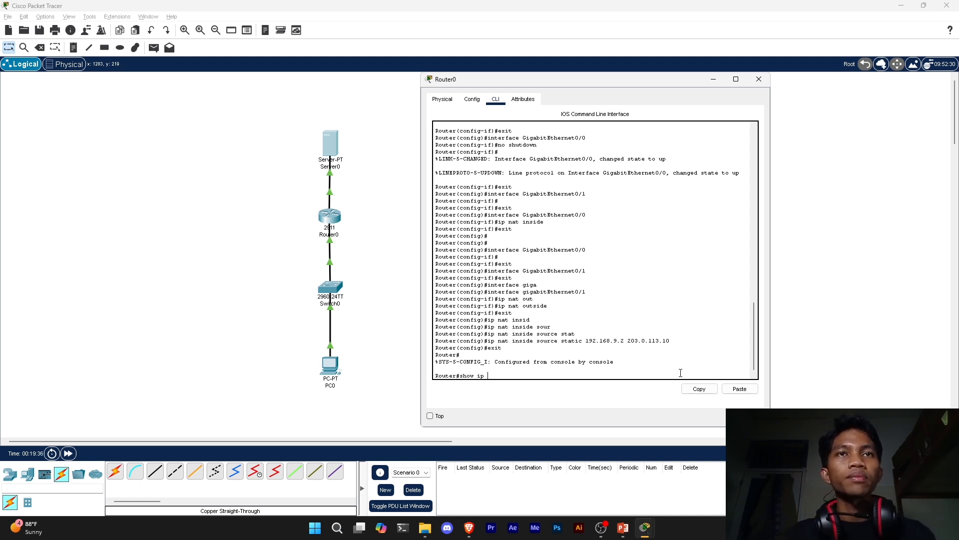
pyautogui.write('nat tr')
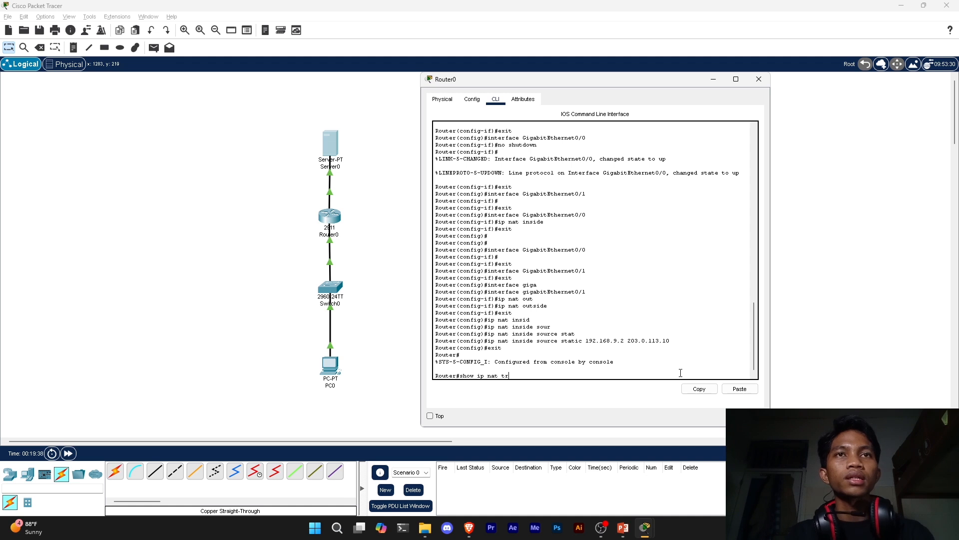
pyautogui.write('anslation')
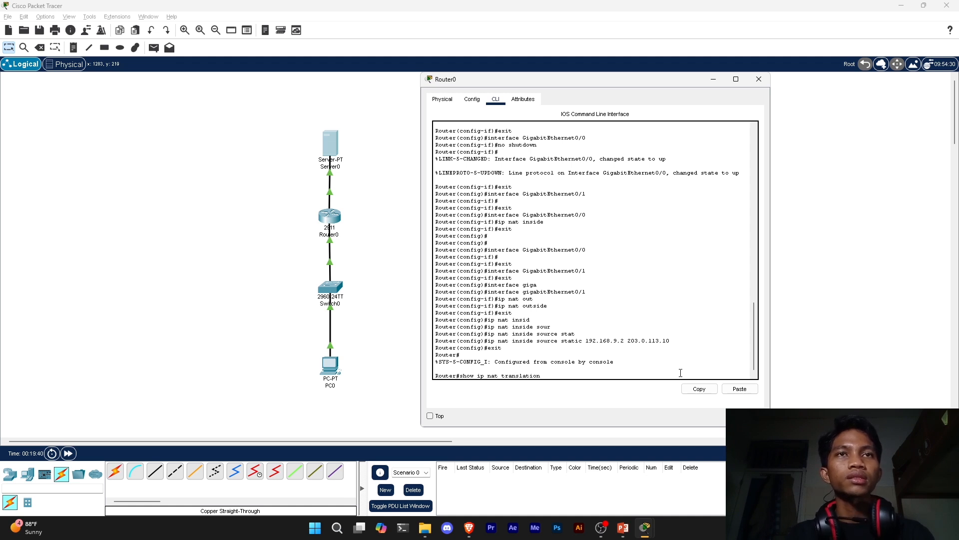
pyautogui.write('s')
pyautogui.press('Return')
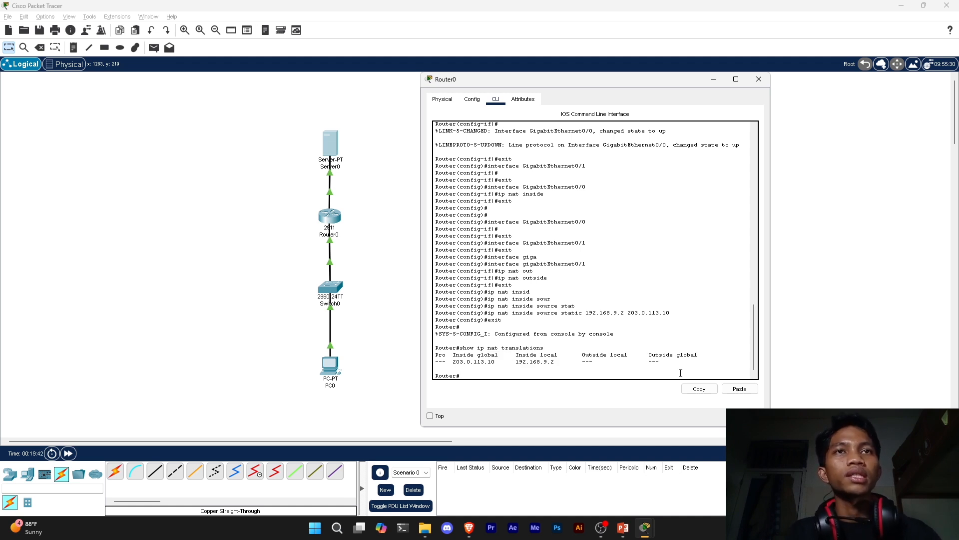
# Examine the inside local and inside global addresses in the NAT translation table, and close Router0's window.
pyautogui.moveTo(516, 362); pyautogui.dragTo(558, 364)
pyautogui.click(526, 366)
pyautogui.doubleClick(465, 359)
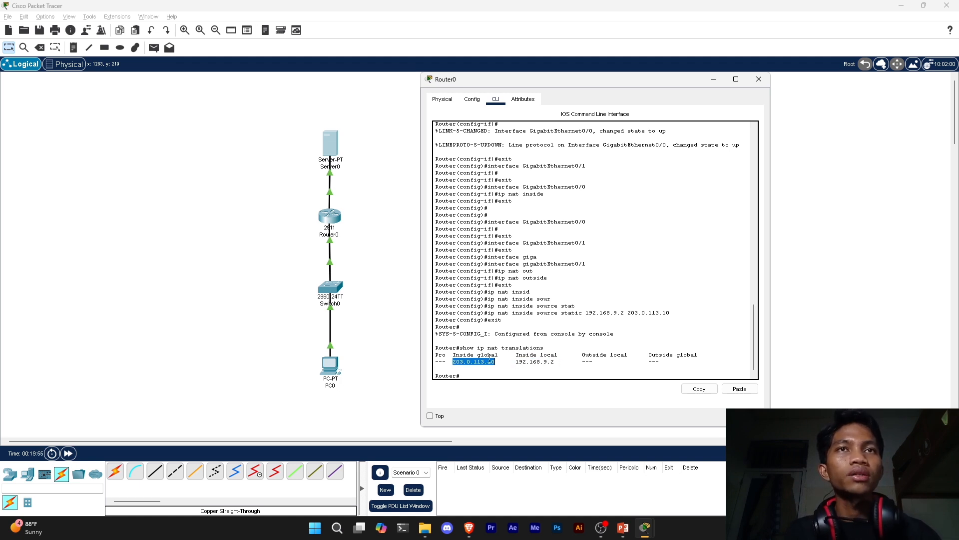
pyautogui.moveTo(454, 365); pyautogui.dragTo(494, 363)
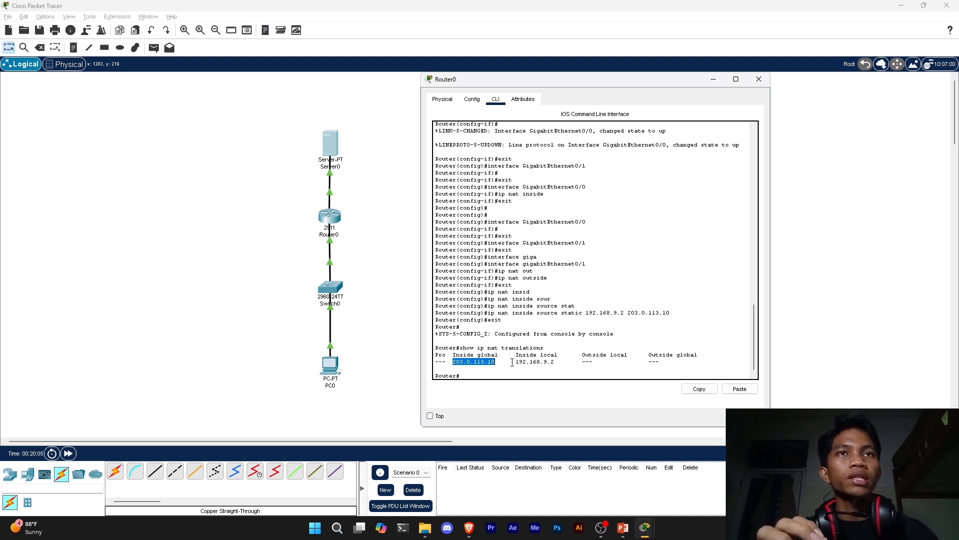
pyautogui.click(461, 361)
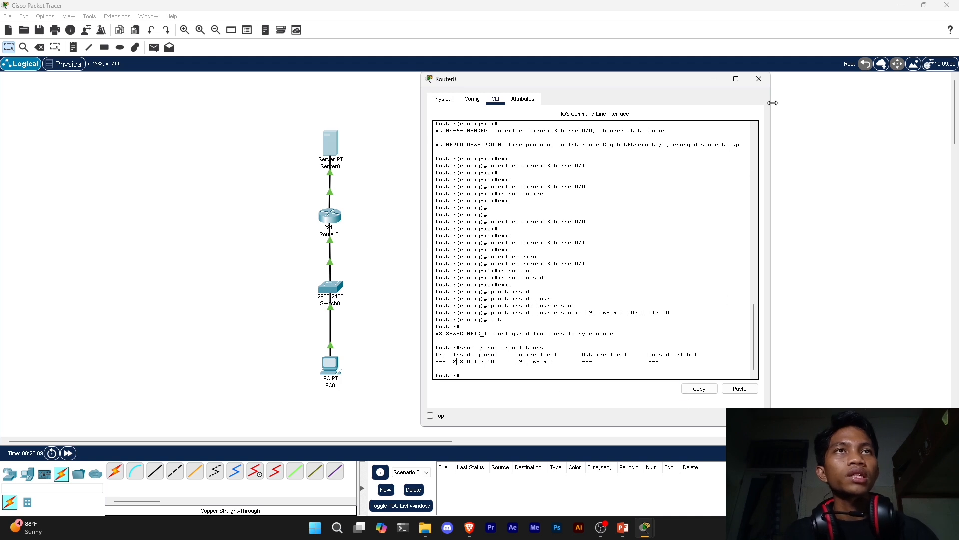
pyautogui.click(759, 79)
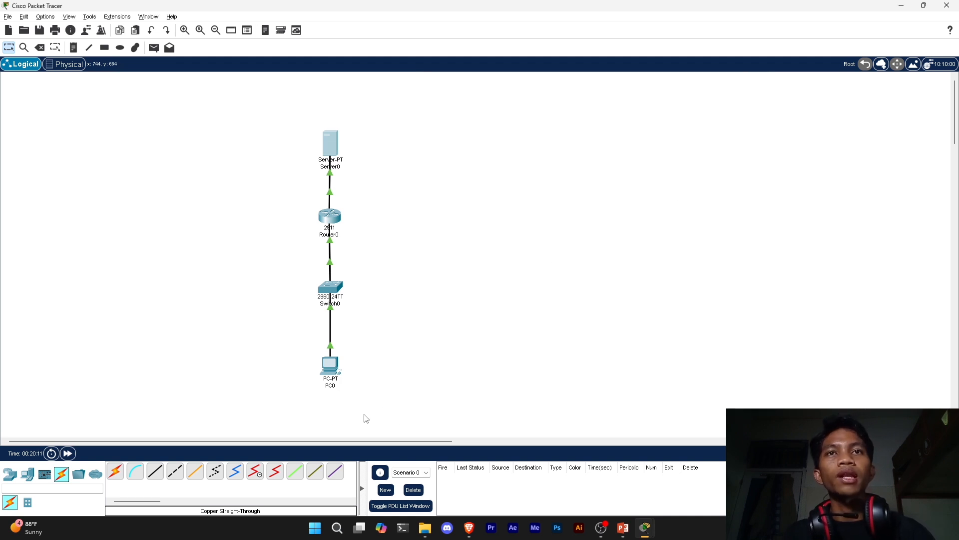
# Open PC0's Command Prompt and ping the server at 203.0.113.100.
pyautogui.click(330, 365)
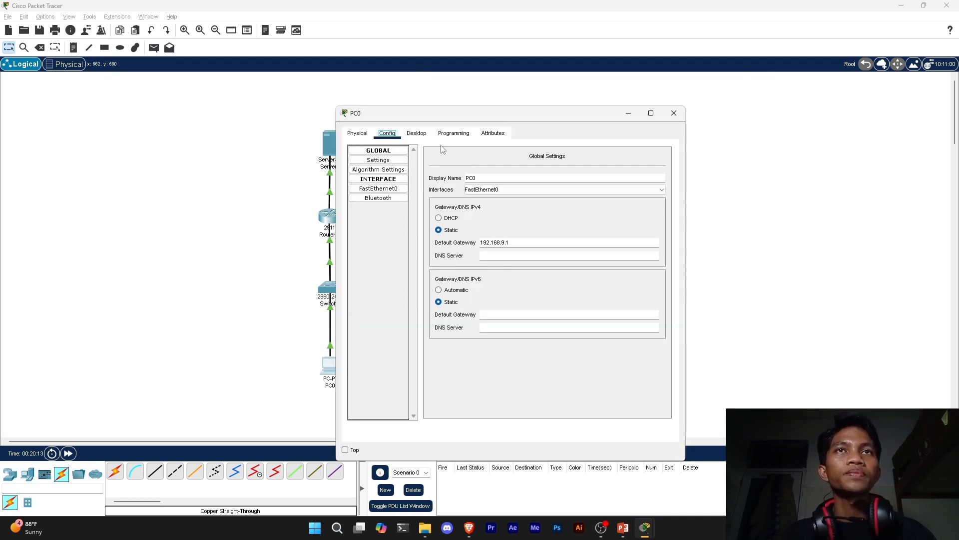
pyautogui.click(416, 134)
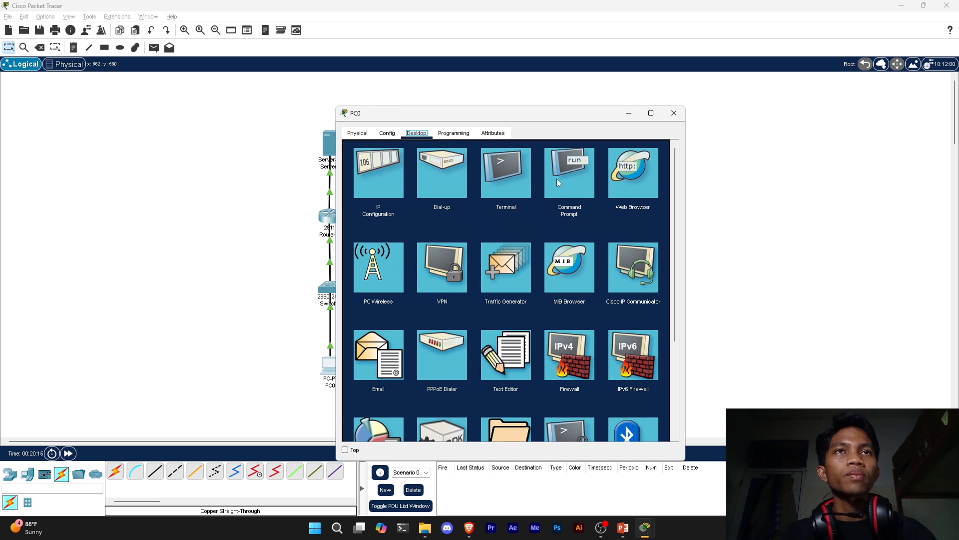
pyautogui.click(570, 179)
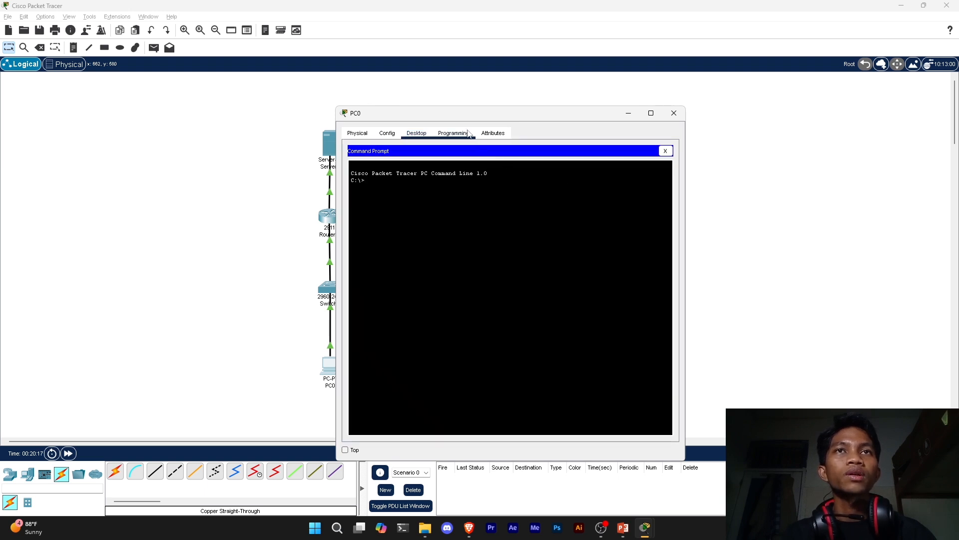
pyautogui.moveTo(442, 119); pyautogui.dragTo(543, 99)
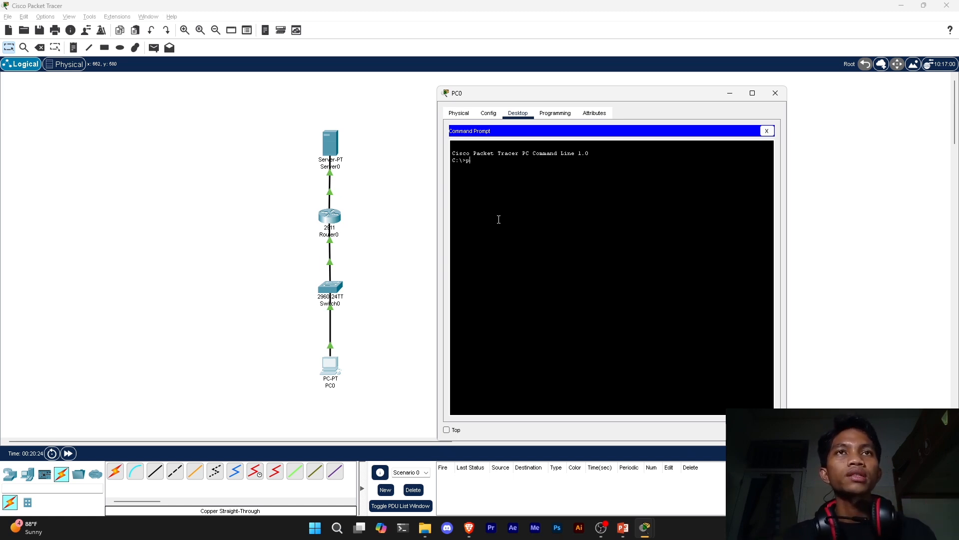
pyautogui.write('ing 203.')
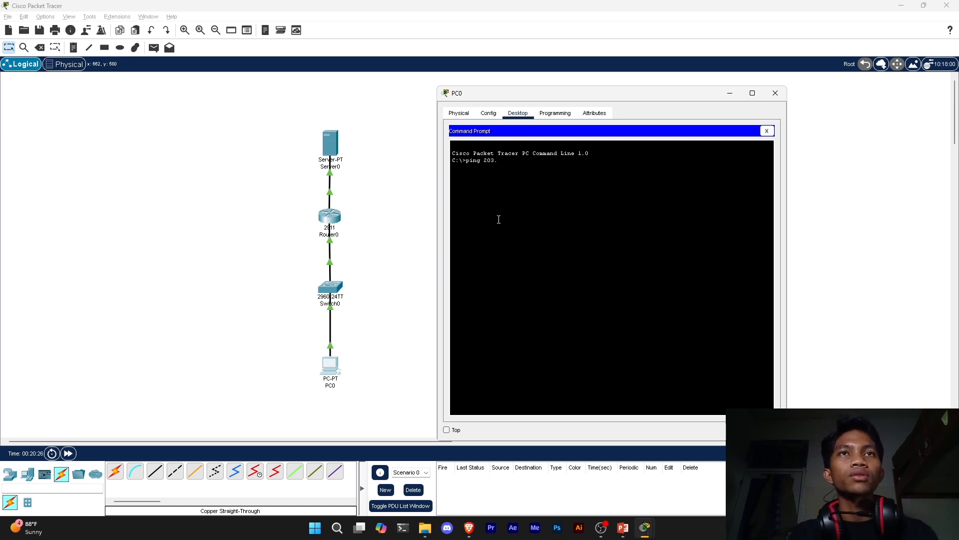
pyautogui.write('0.113.')
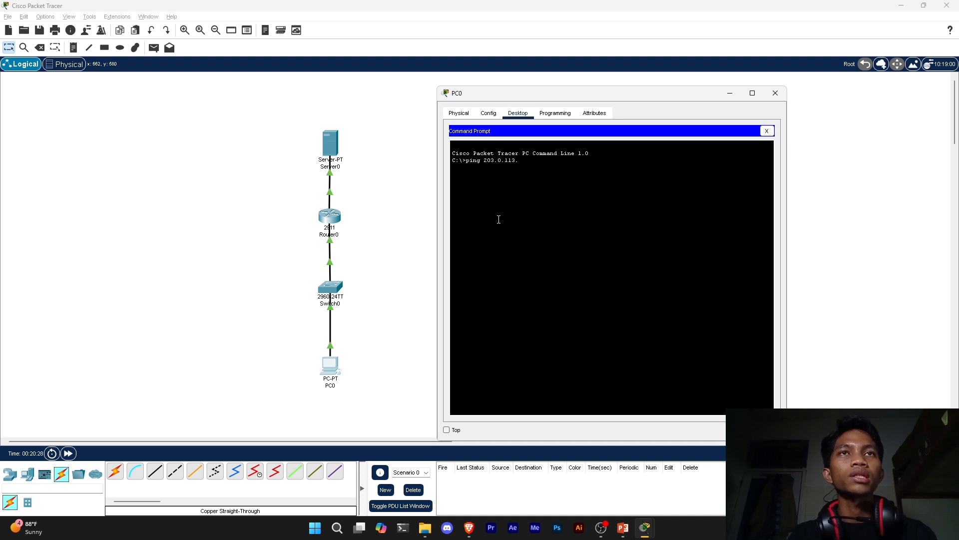
pyautogui.write('100')
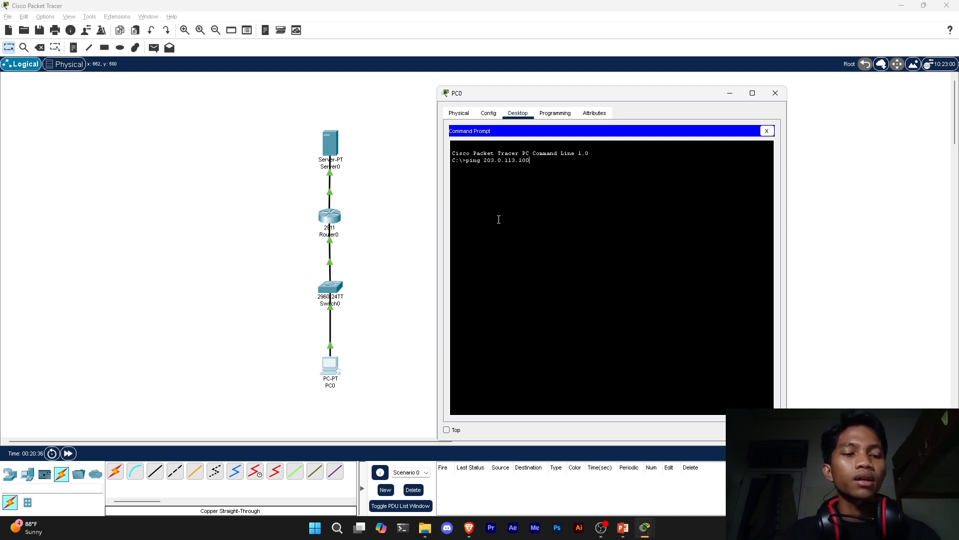
pyautogui.press('Return')
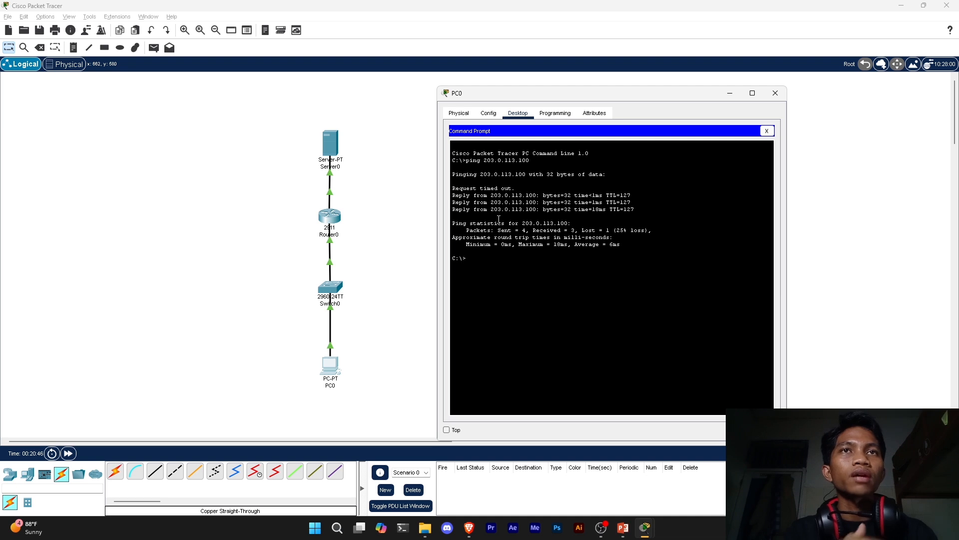
# Examine the ping replies in PC0's Command Prompt and repeat the ping to 203.0.113.100 twice.
pyautogui.moveTo(456, 186); pyautogui.dragTo(526, 209)
pyautogui.click(467, 198)
pyautogui.moveTo(618, 195); pyautogui.dragTo(546, 202)
pyautogui.click(489, 281)
pyautogui.press('Up')
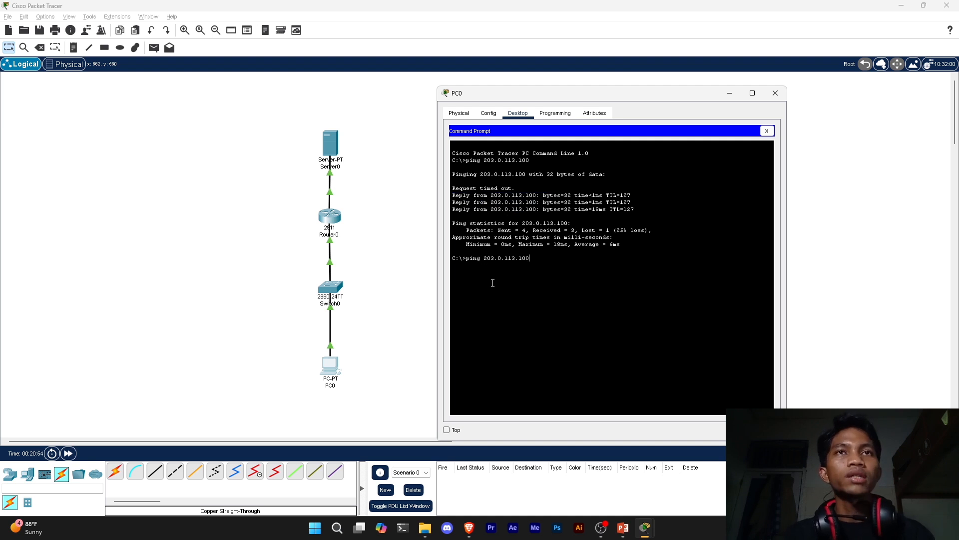
pyautogui.press('Return')
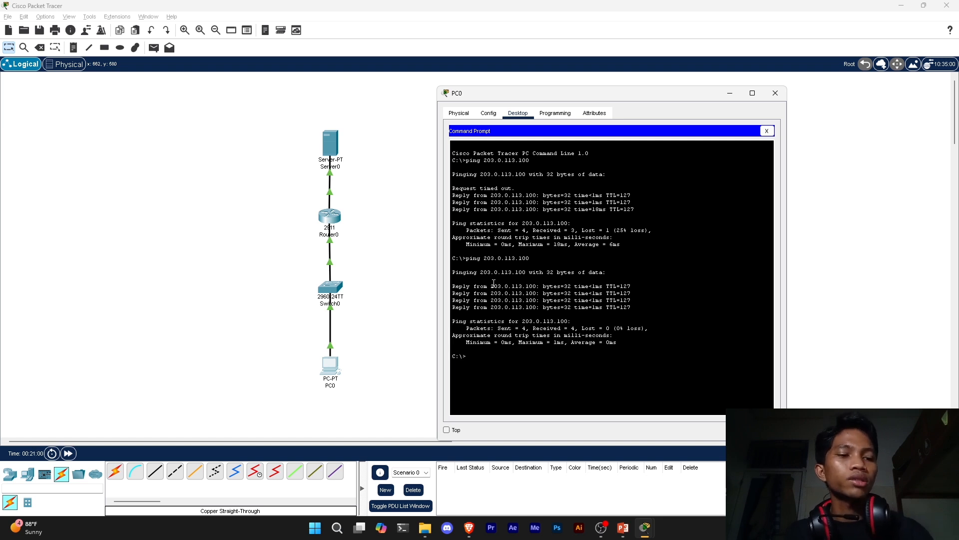
pyautogui.press('Up')
pyautogui.press('Return')
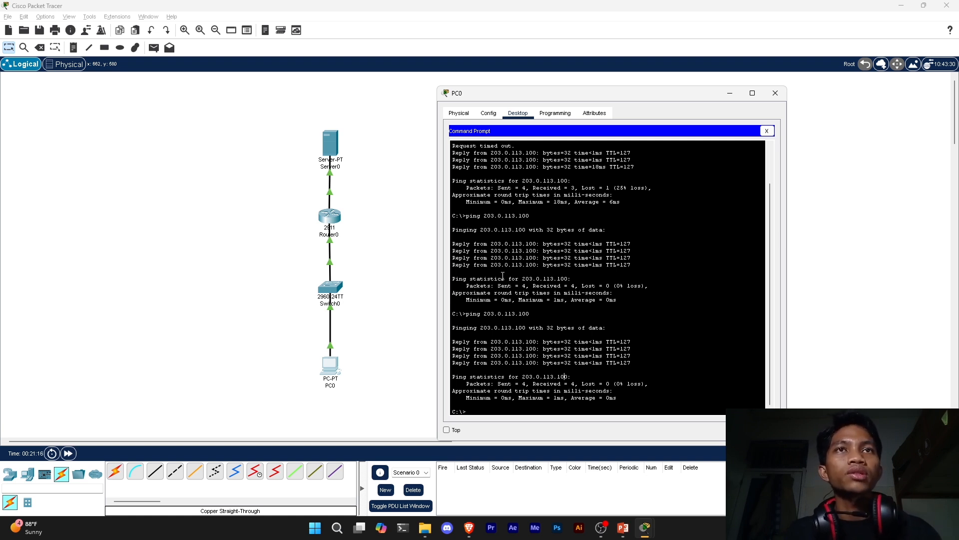
# Review the three ping results for 203.0.113.100 in PC0's Command Prompt and close PC0's window.
pyautogui.scroll(2, 507, 351)
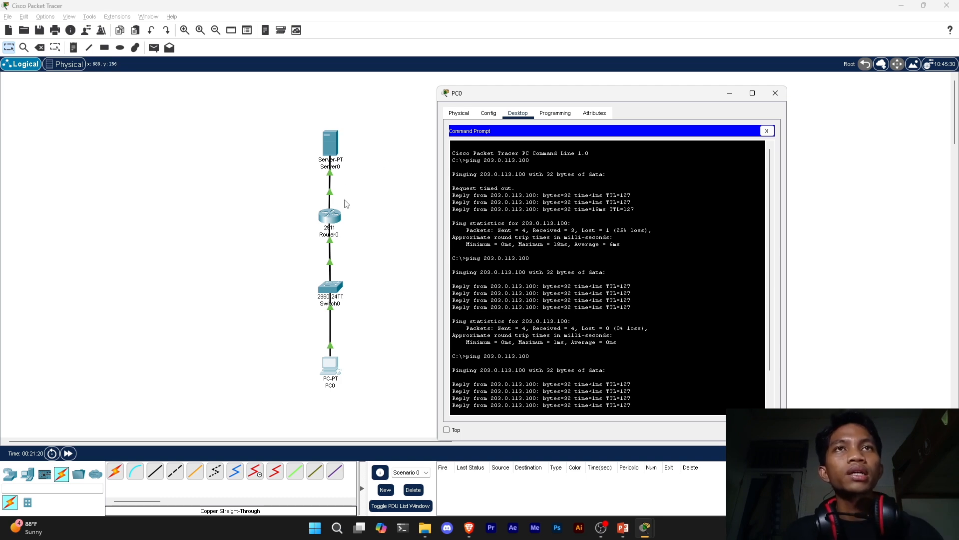
pyautogui.scroll(-2, 559, 253)
pyautogui.scroll(2, 558, 255)
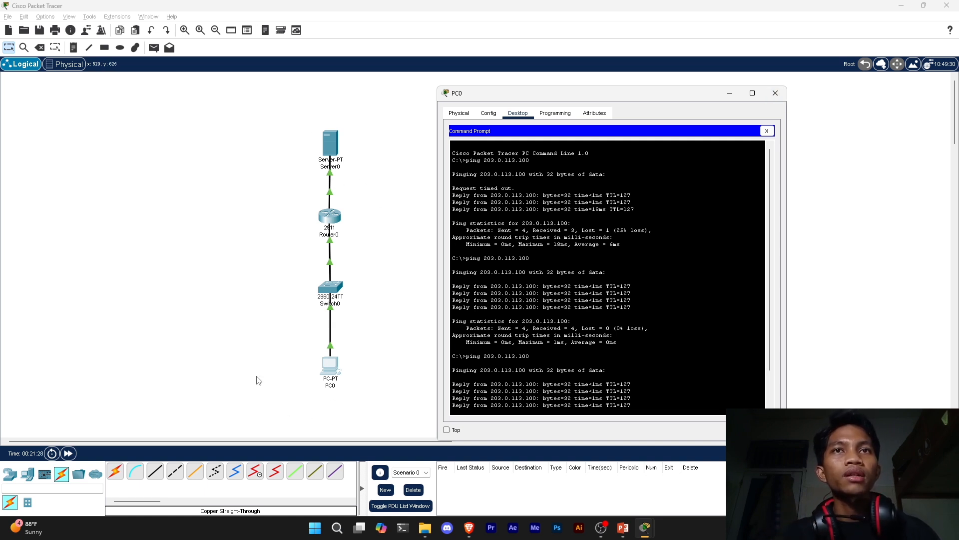
pyautogui.click(776, 95)
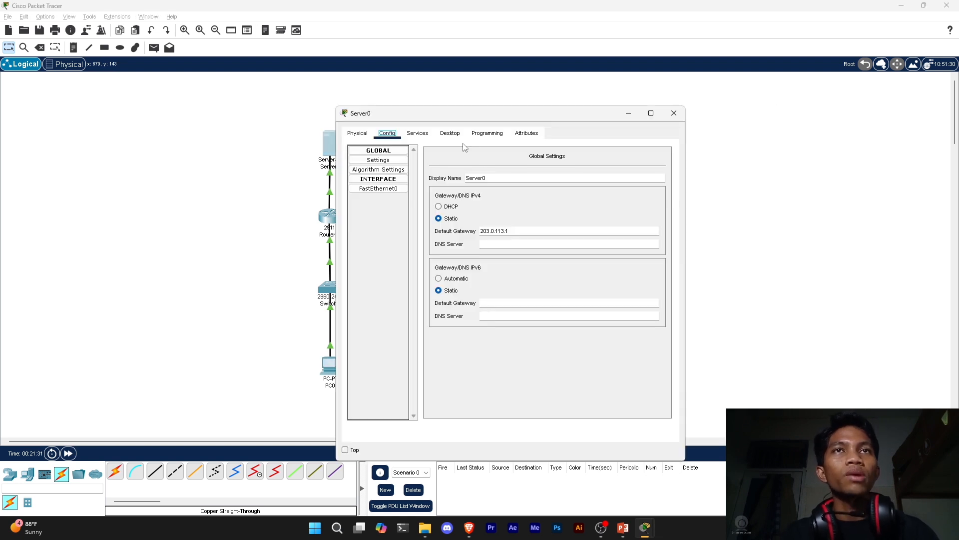
# Open Server0's Command Prompt and ping the router's inside address 192.168.9.1.
pyautogui.click(452, 134)
pyautogui.click(511, 177)
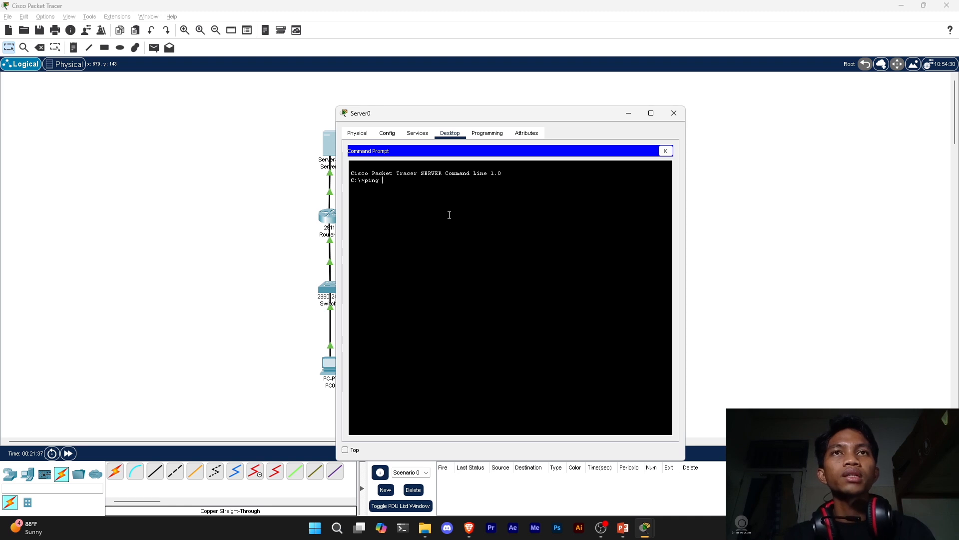
pyautogui.write('ping')
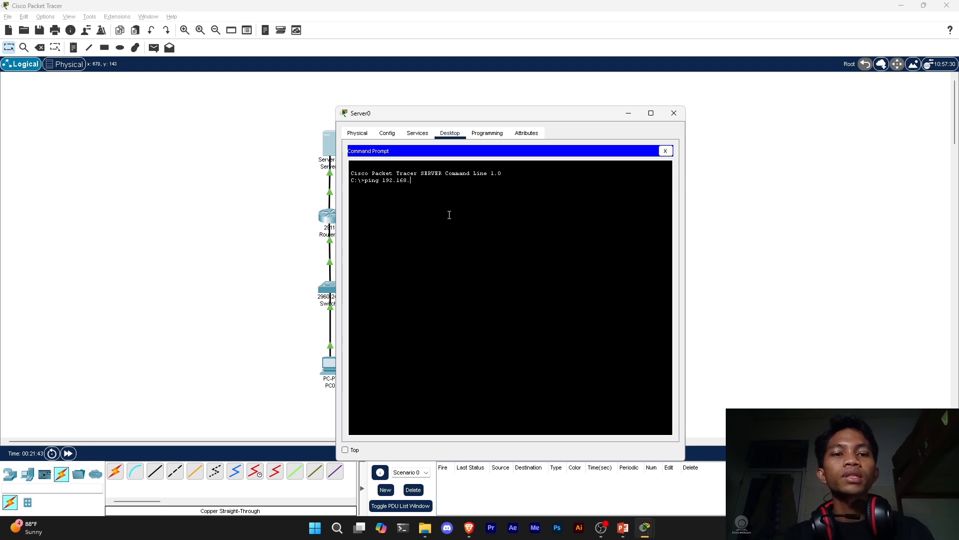
pyautogui.write('192.168.9.1')
pyautogui.press('Return')
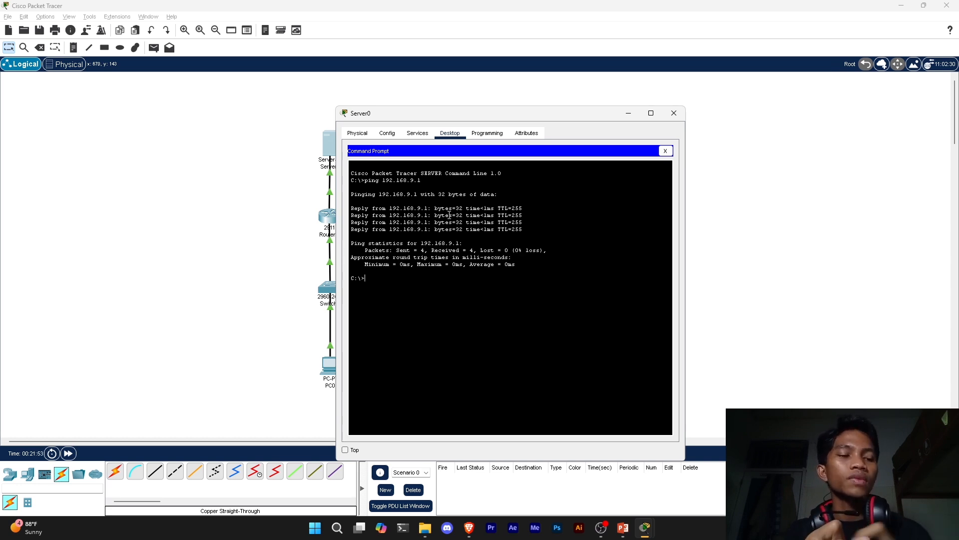
# Ping PC0 at 192.168.9.2 from Server0's Command Prompt, and close Server0's window.
pyautogui.press('Up')
pyautogui.press('BackSpace')
pyautogui.write('2.168.9.2')
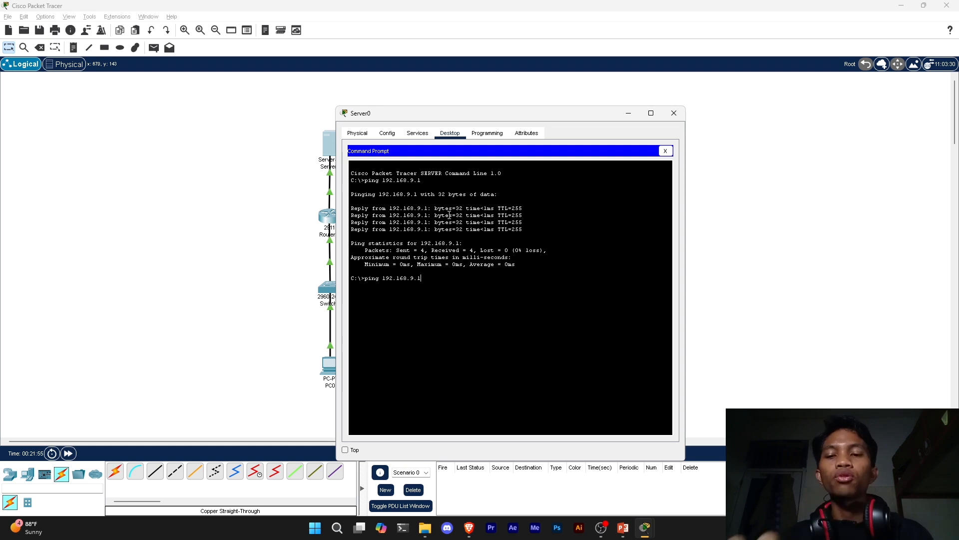
pyautogui.press('Return')
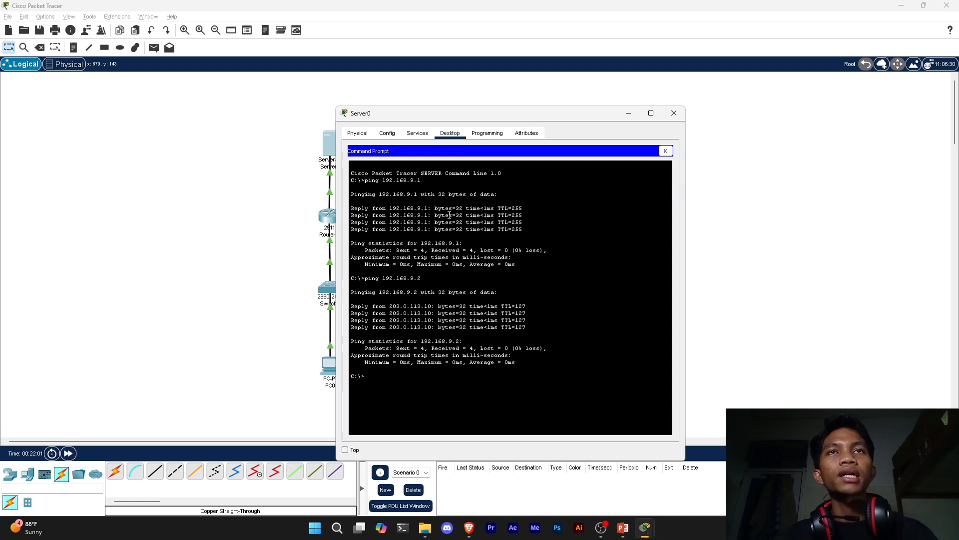
pyautogui.moveTo(430, 121); pyautogui.dragTo(556, 120)
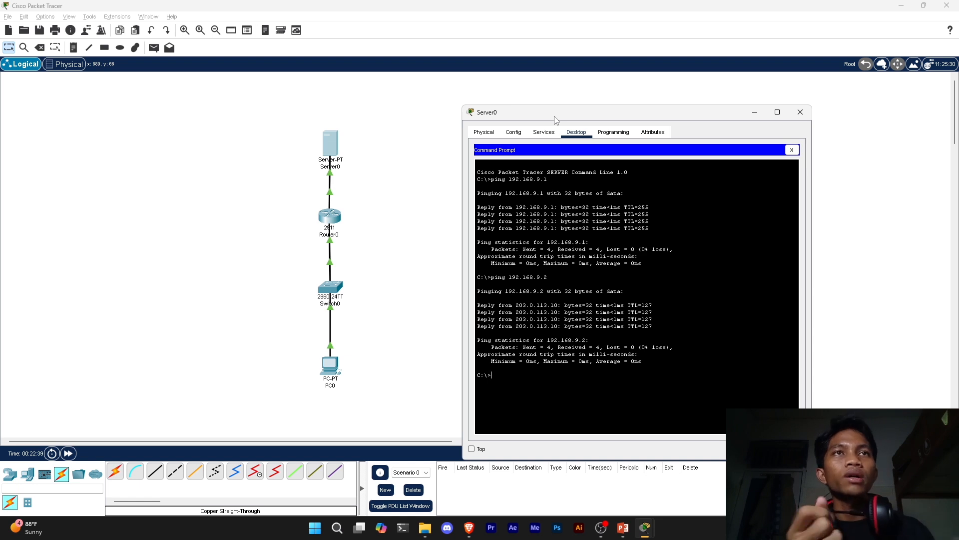
pyautogui.click(800, 112)
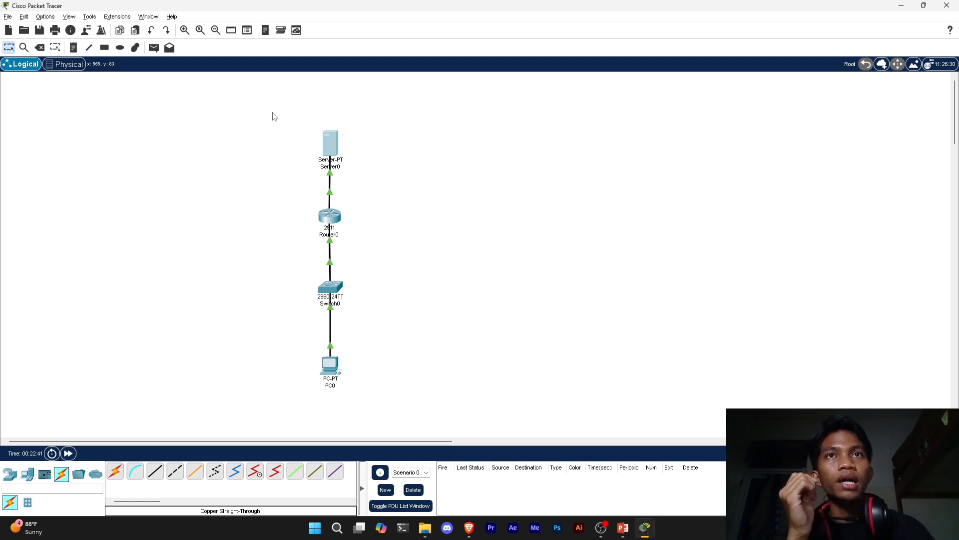
# Move the whole Server0, Router0, Switch0 and PC0 topology towards the workspace's left edge to free space beside it.
pyautogui.moveTo(273, 114); pyautogui.dragTo(415, 420)
pyautogui.moveTo(332, 373); pyautogui.dragTo(157, 365)
pyautogui.moveTo(154, 355)
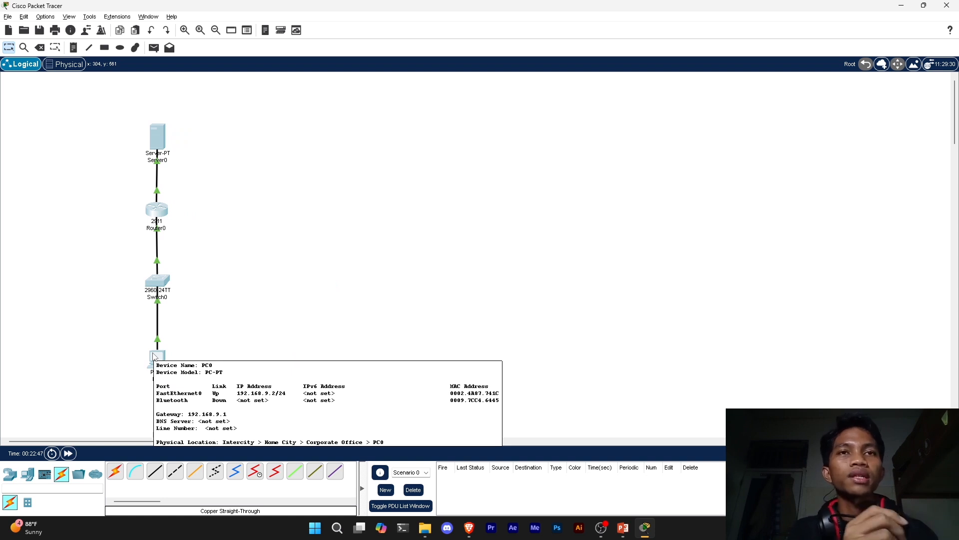
pyautogui.click(325, 341)
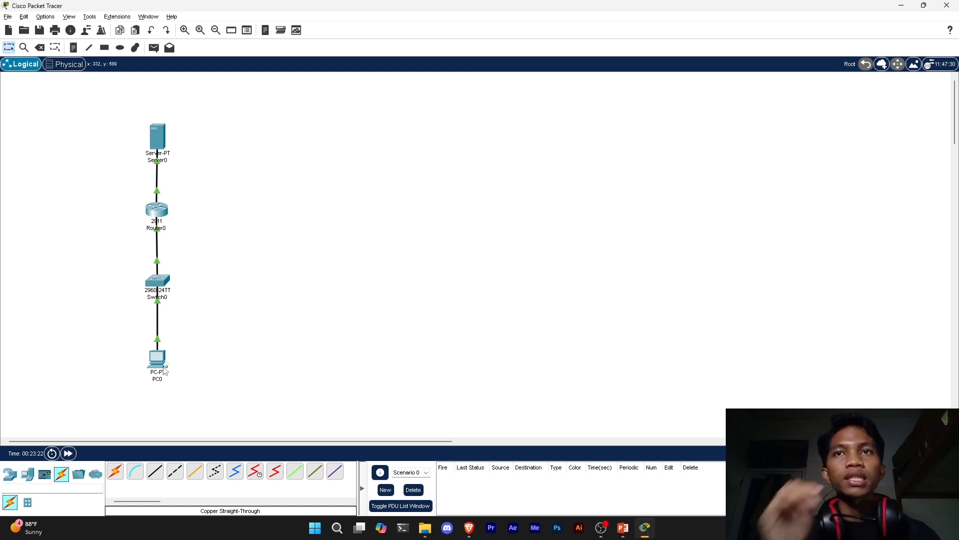
# Add two PCs side by side to the right of the existing topology and a server above them.
pyautogui.click(28, 475)
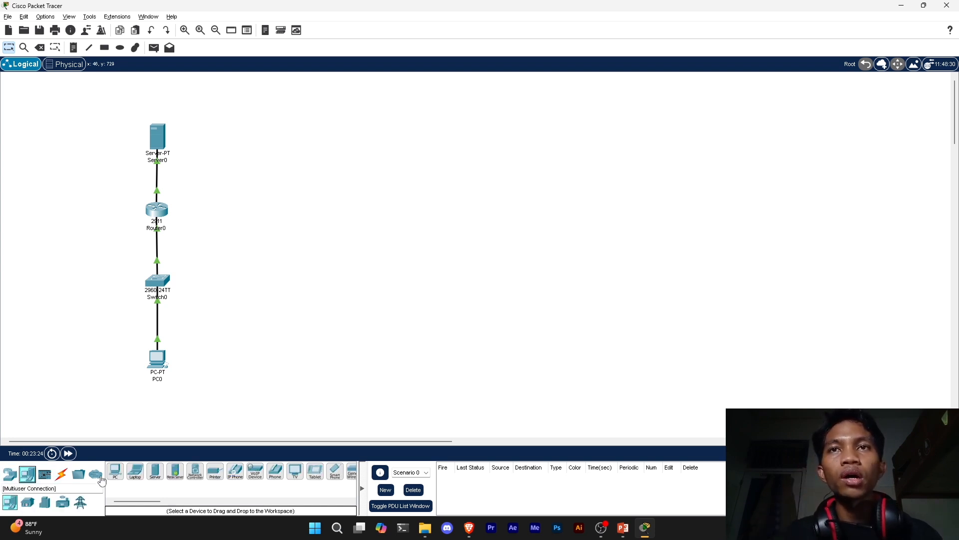
pyautogui.moveTo(115, 471); pyautogui.dragTo(473, 377)
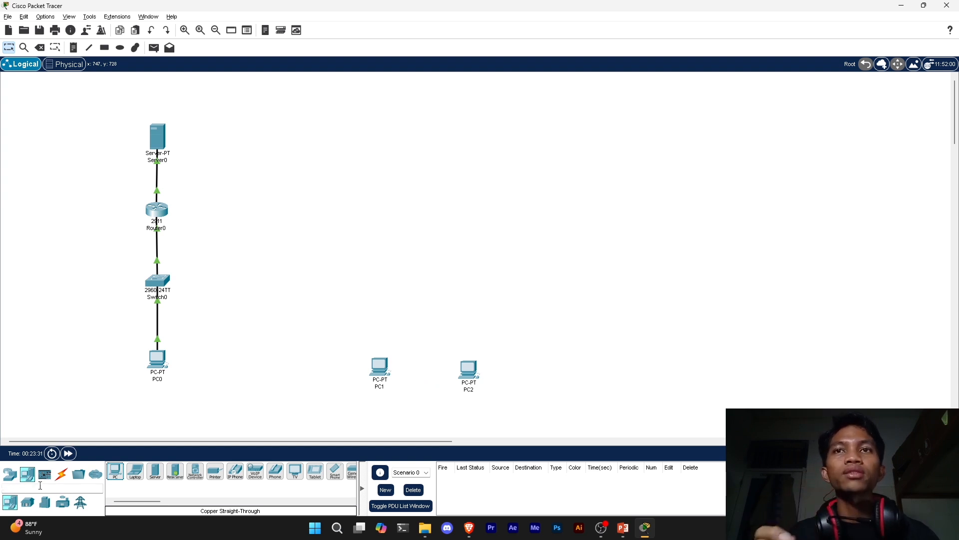
pyautogui.moveTo(155, 471); pyautogui.dragTo(426, 120)
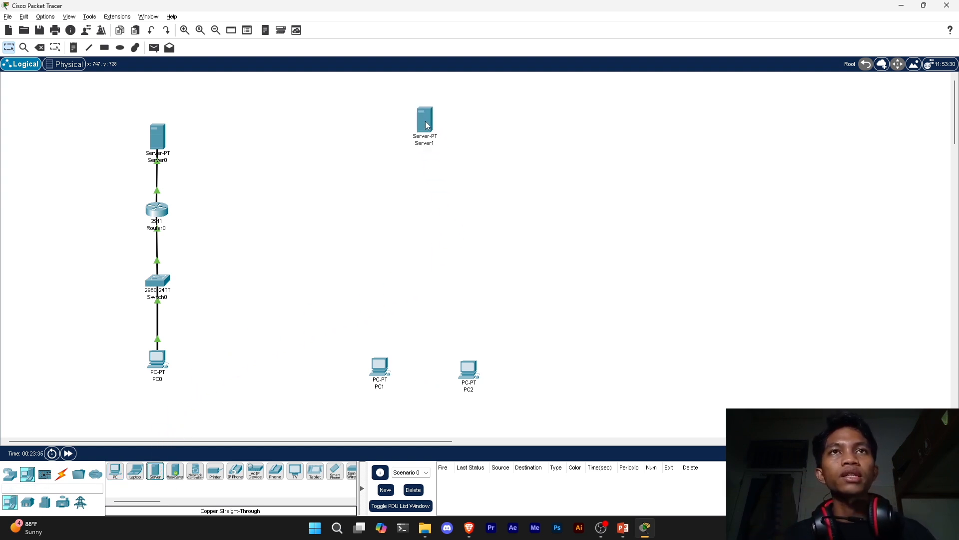
# Add a 2960 switch above PC1 and PC2, and shift both PCs slightly down.
pyautogui.click(7, 478)
pyautogui.click(27, 502)
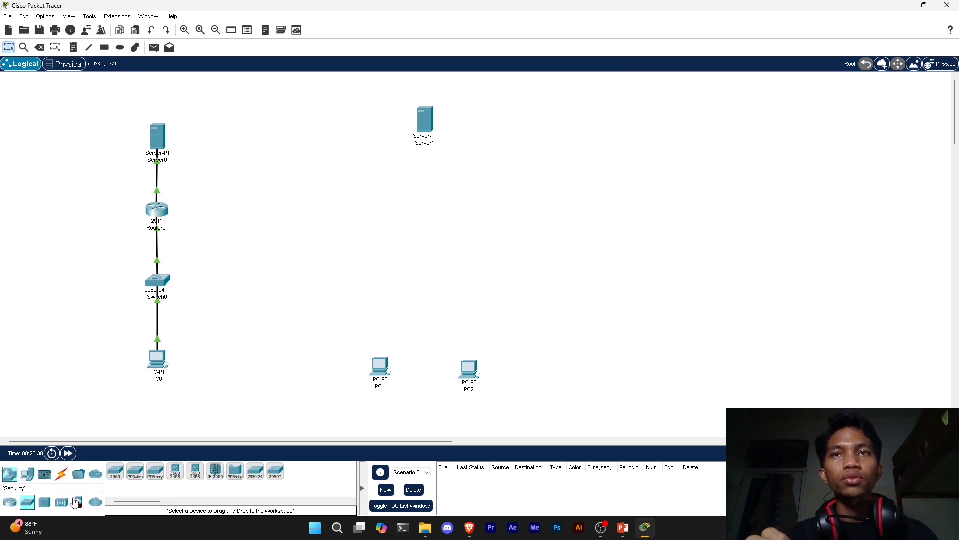
pyautogui.click(115, 473)
pyautogui.click(428, 312)
pyautogui.moveTo(384, 371); pyautogui.dragTo(378, 379)
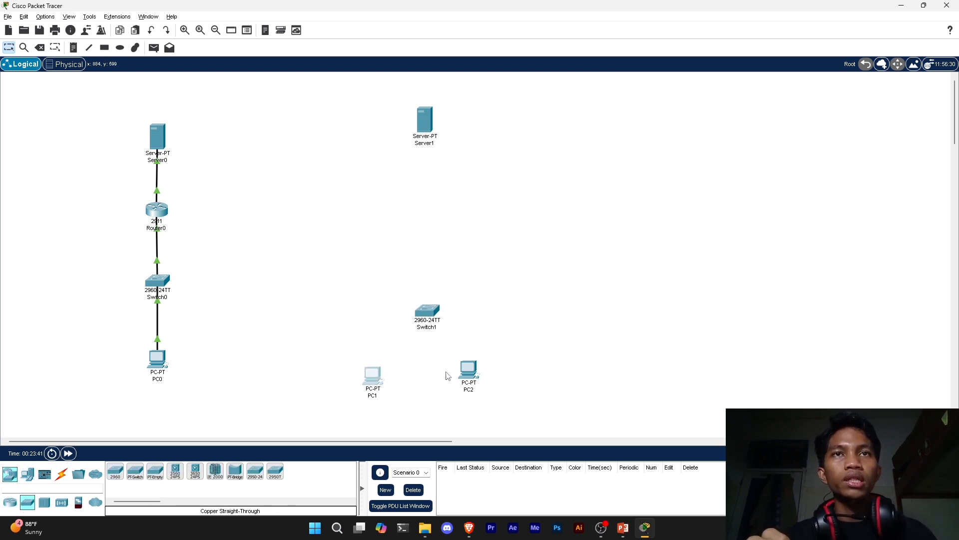
pyautogui.moveTo(467, 370); pyautogui.dragTo(467, 378)
# Add a 2911 router between Server1 and Switch1, and adjust the positions of the router, Switch1 and PC2.
pyautogui.click(10, 502)
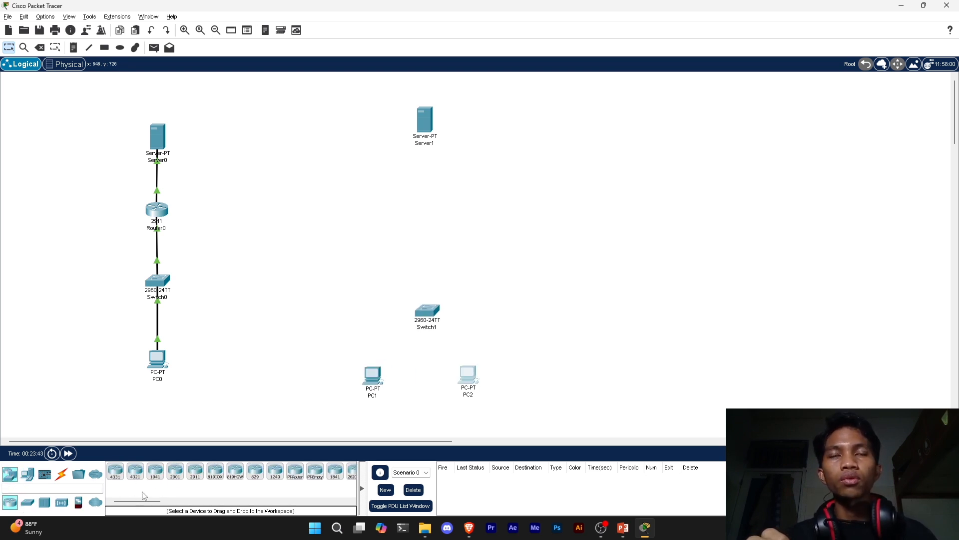
pyautogui.click(196, 472)
pyautogui.click(428, 233)
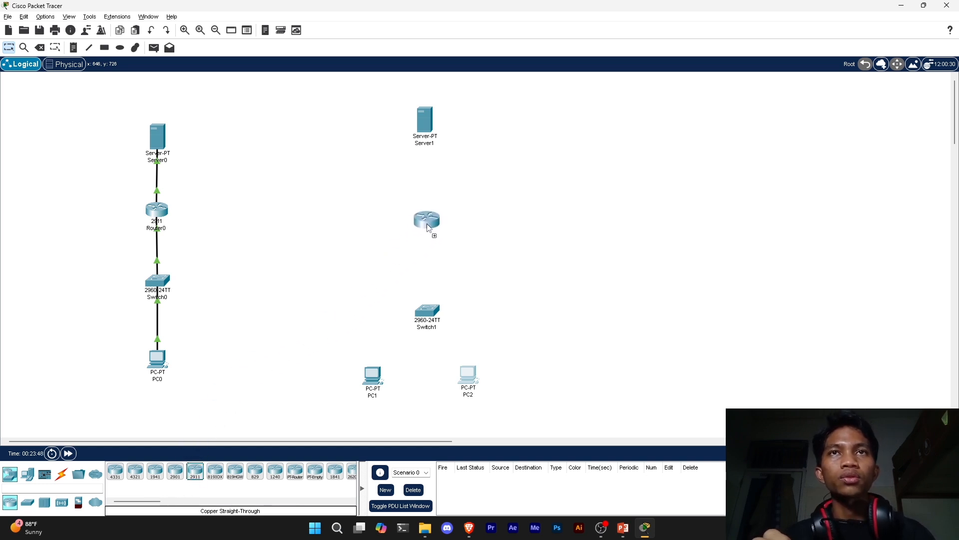
pyautogui.moveTo(433, 310); pyautogui.dragTo(431, 295)
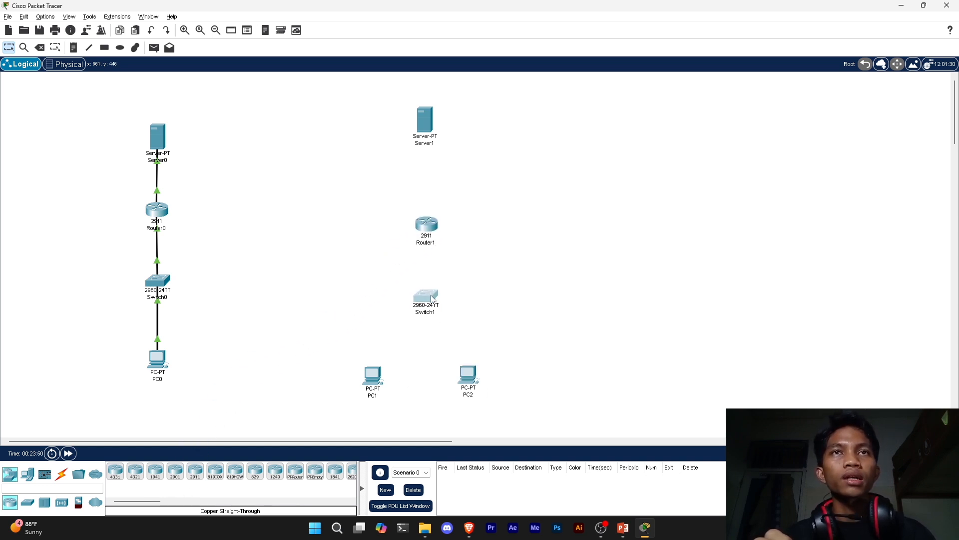
pyautogui.click(431, 211)
pyautogui.moveTo(429, 223); pyautogui.dragTo(427, 208)
pyautogui.moveTo(468, 375); pyautogui.dragTo(476, 371)
# Connect PC1's FastEthernet0 to Switch1's FastEthernet0/1 with a copper straight-through cable.
pyautogui.click(61, 474)
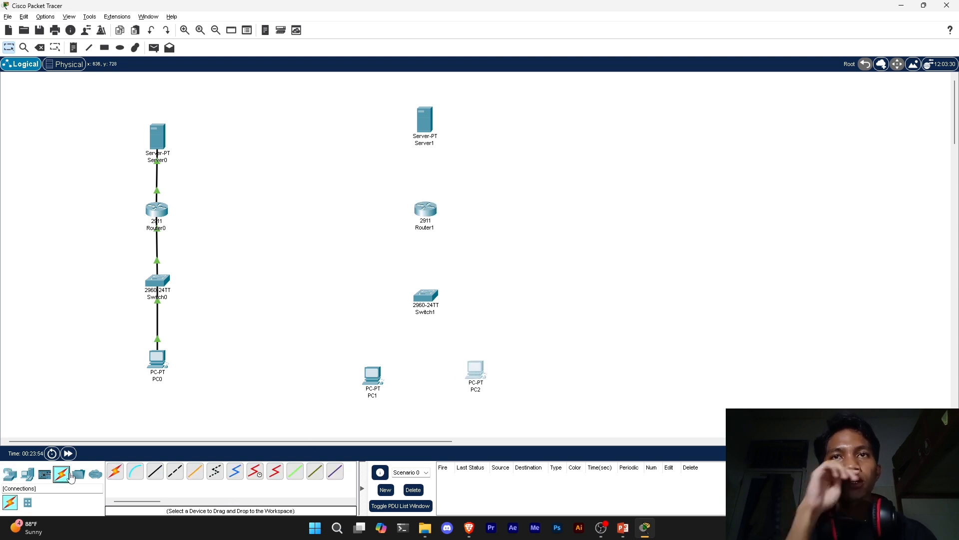
pyautogui.click(154, 475)
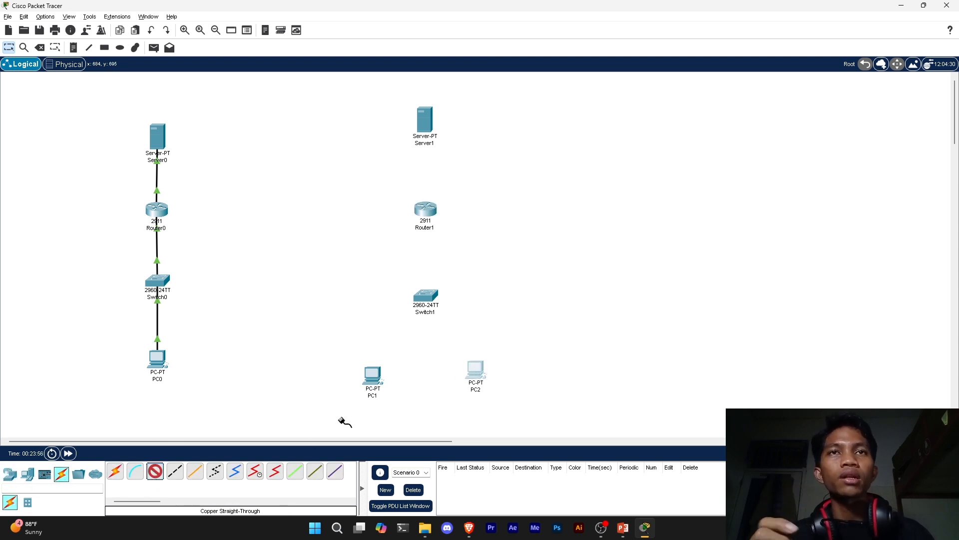
pyautogui.click(372, 376)
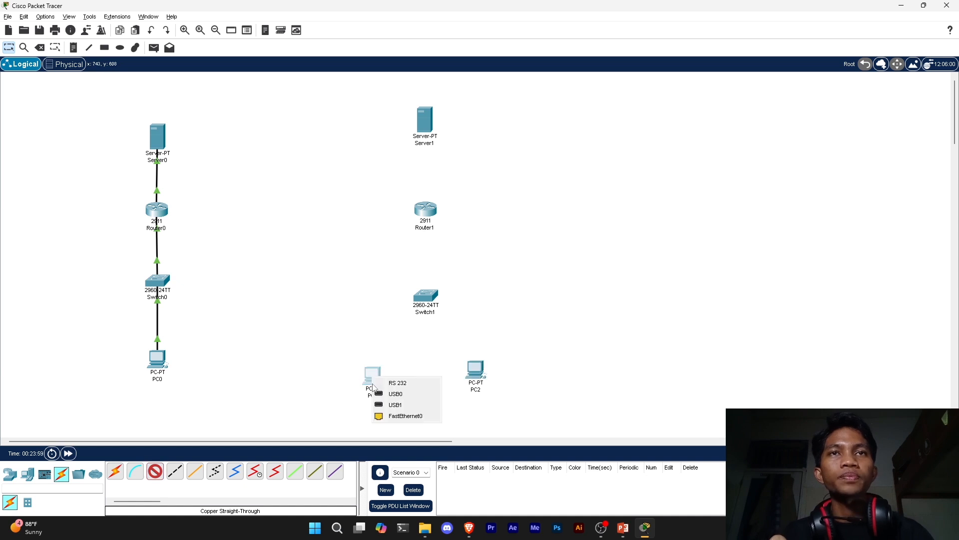
pyautogui.click(407, 417)
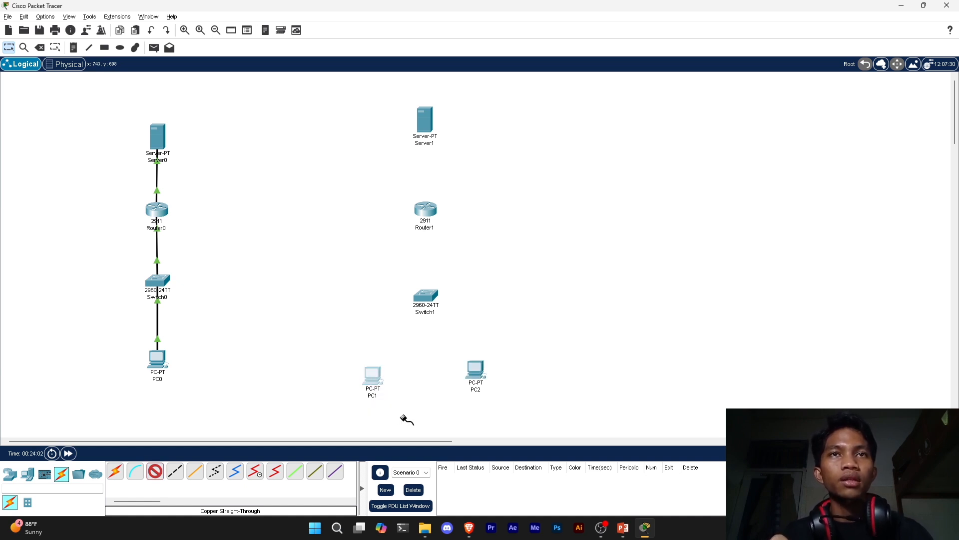
pyautogui.click(426, 295)
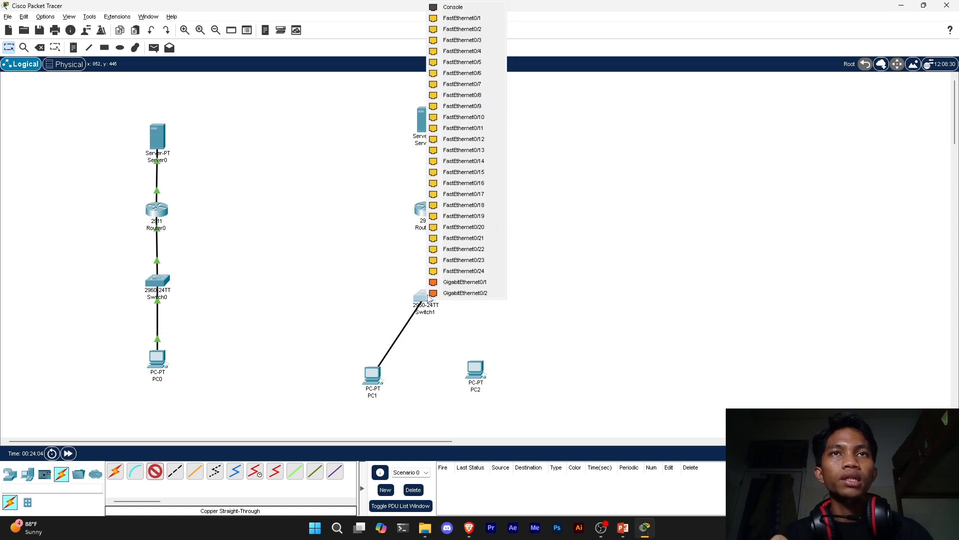
pyautogui.click(463, 18)
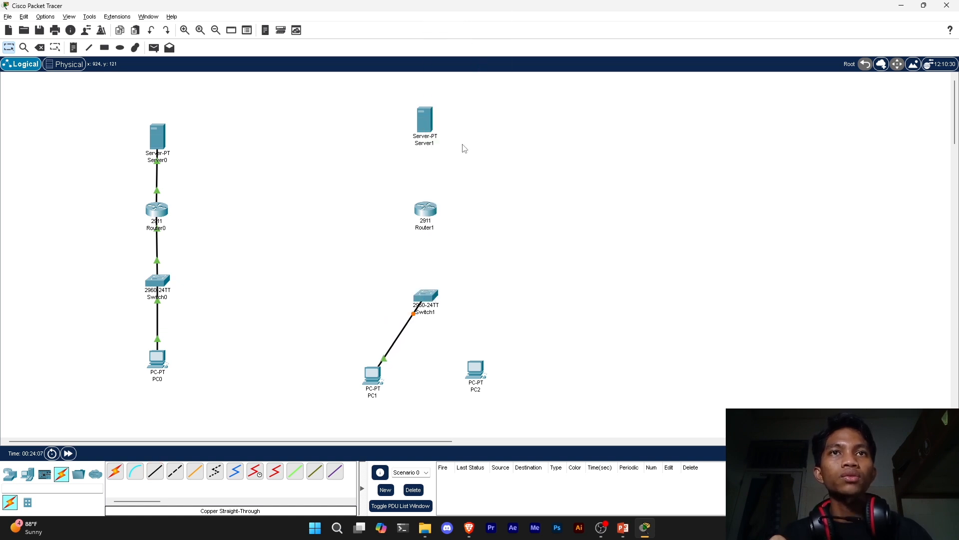
# Connect PC2's FastEthernet0 to Switch1's FastEthernet0/2 with a copper straight-through cable.
pyautogui.click(154, 478)
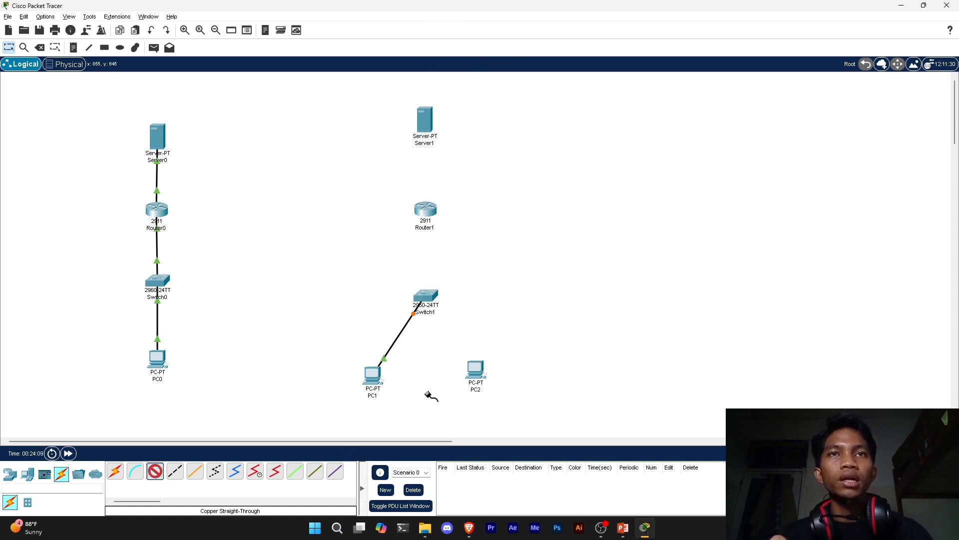
pyautogui.click(475, 369)
pyautogui.click(494, 405)
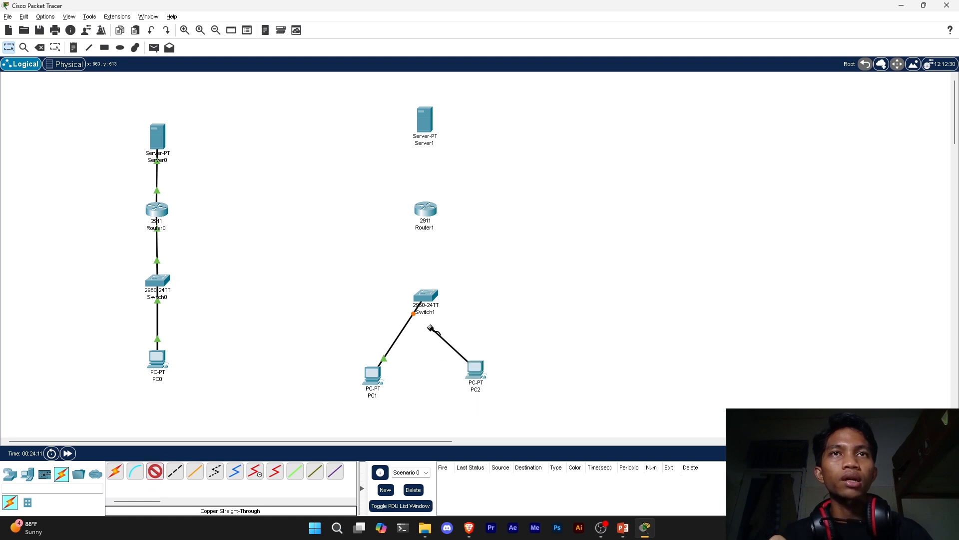
pyautogui.click(426, 297)
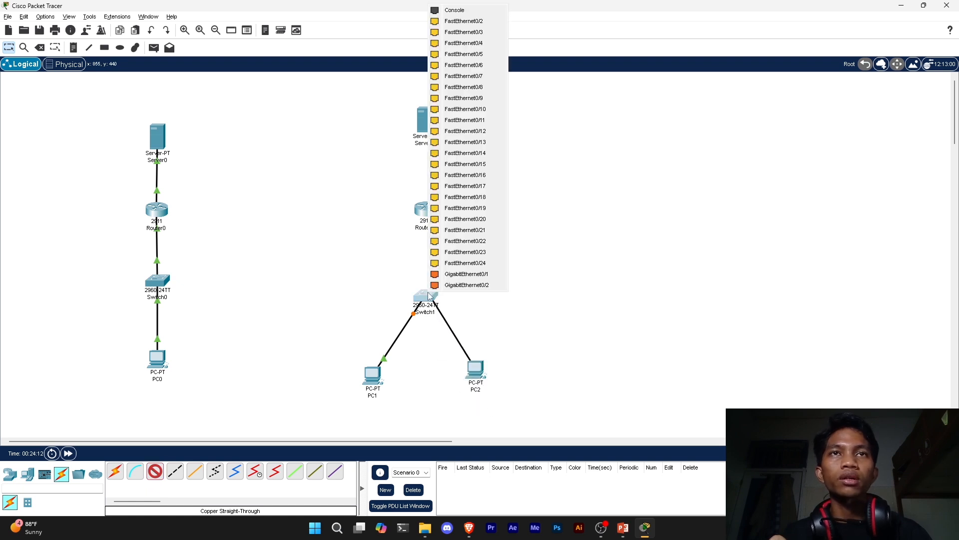
pyautogui.click(465, 20)
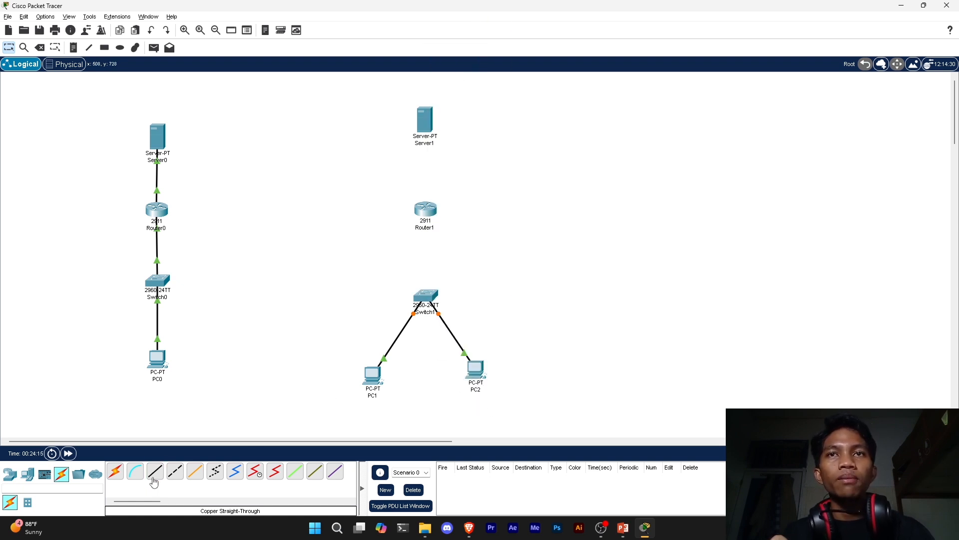
# Connect Switch1's FastEthernet0/3 to Router1's GigabitEthernet0/0 with a copper straight-through cable.
pyautogui.click(154, 472)
pyautogui.click(426, 296)
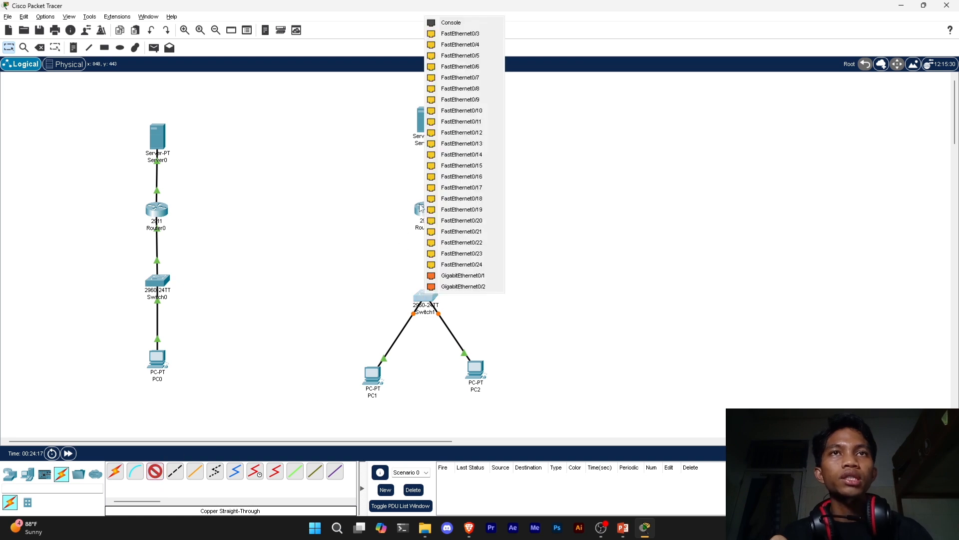
pyautogui.click(458, 34)
pyautogui.click(429, 214)
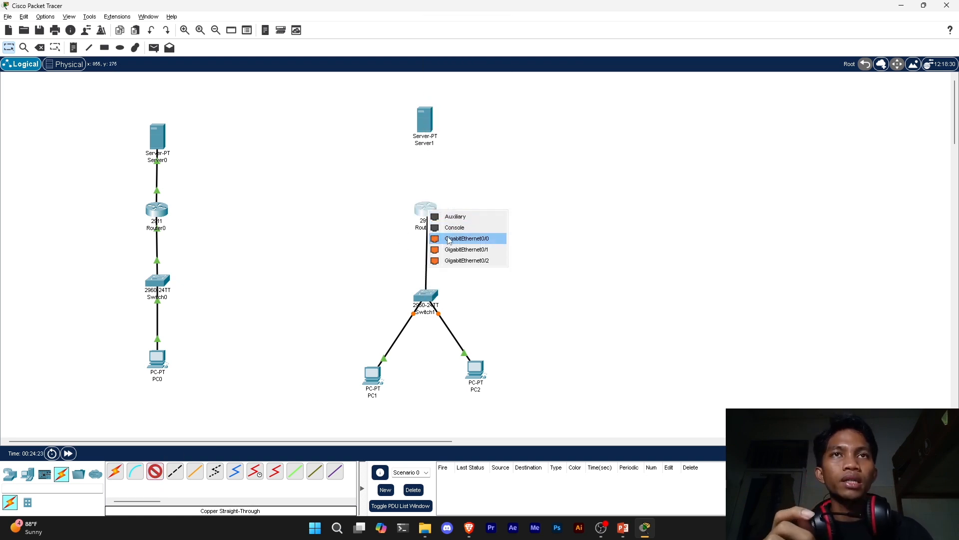
pyautogui.click(483, 243)
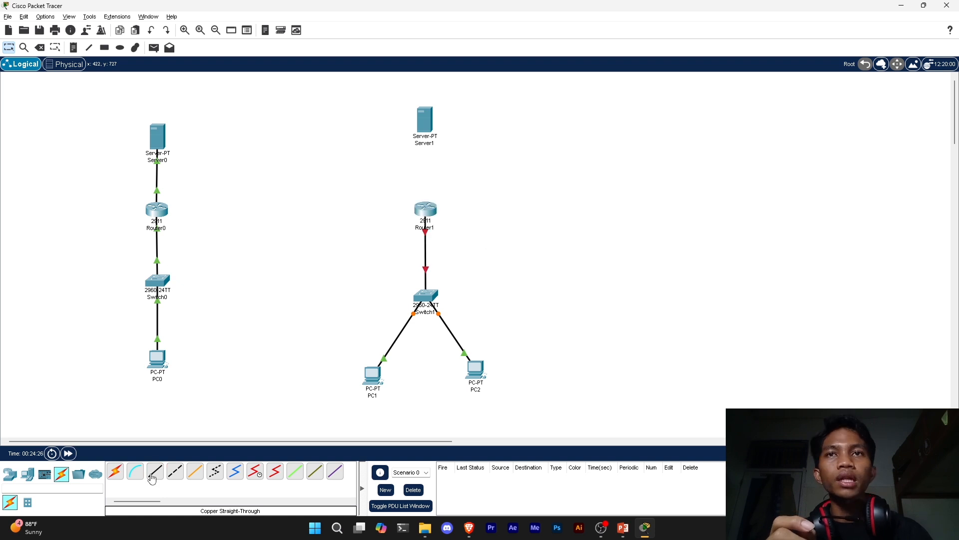
# Connect Router1's GigabitEthernet0/1 to Server1 with a copper straight-through cable.
pyautogui.click(429, 215)
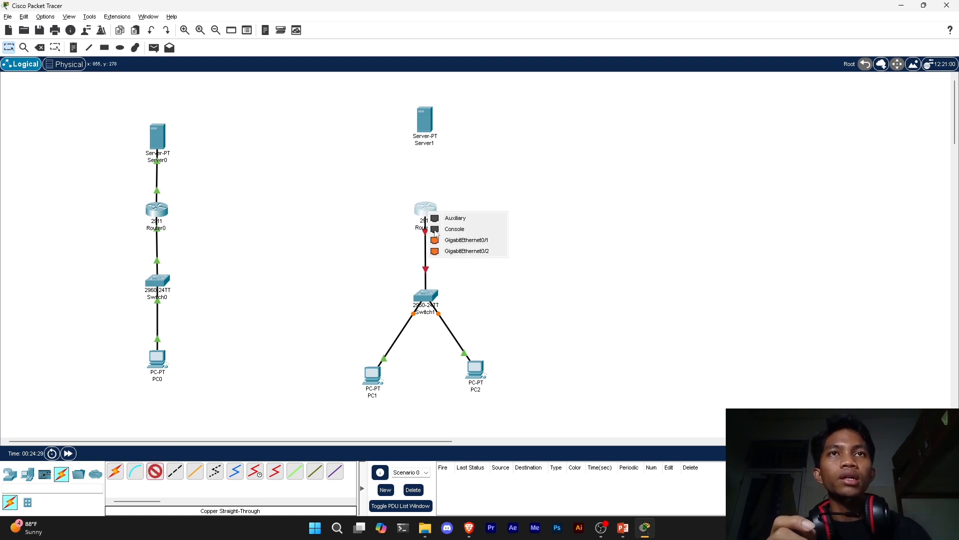
pyautogui.click(451, 245)
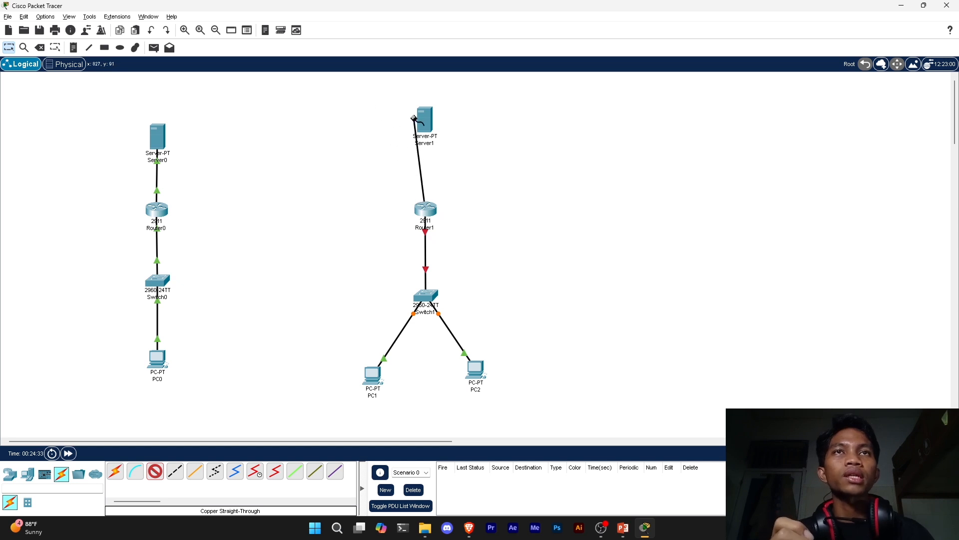
pyautogui.click(425, 119)
pyautogui.click(453, 124)
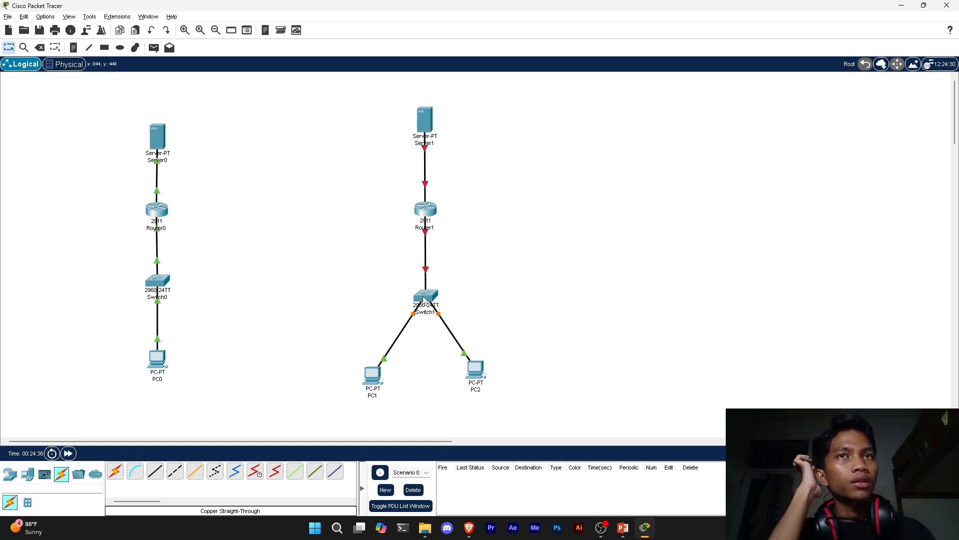
# Move Switch1 slightly closer to Router1, and spread PC1 and PC2 evenly beneath the switch.
pyautogui.moveTo(426, 300); pyautogui.dragTo(426, 291)
pyautogui.moveTo(373, 390); pyautogui.dragTo(369, 382)
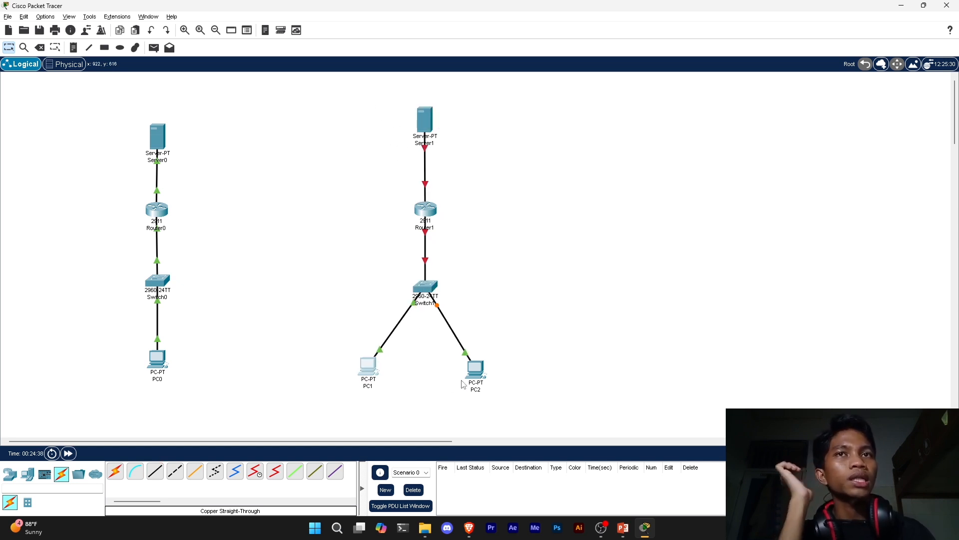
pyautogui.moveTo(482, 377); pyautogui.dragTo(488, 373)
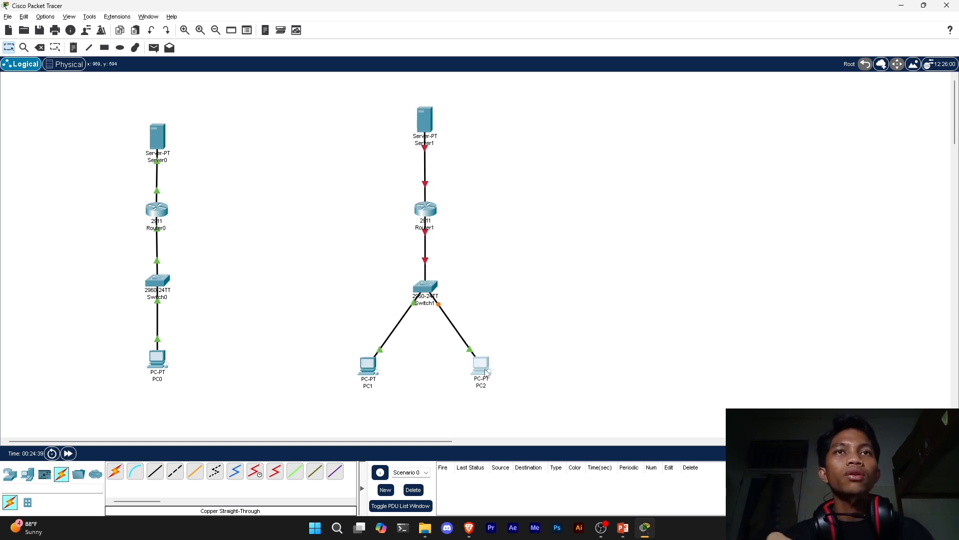
pyautogui.click(351, 339)
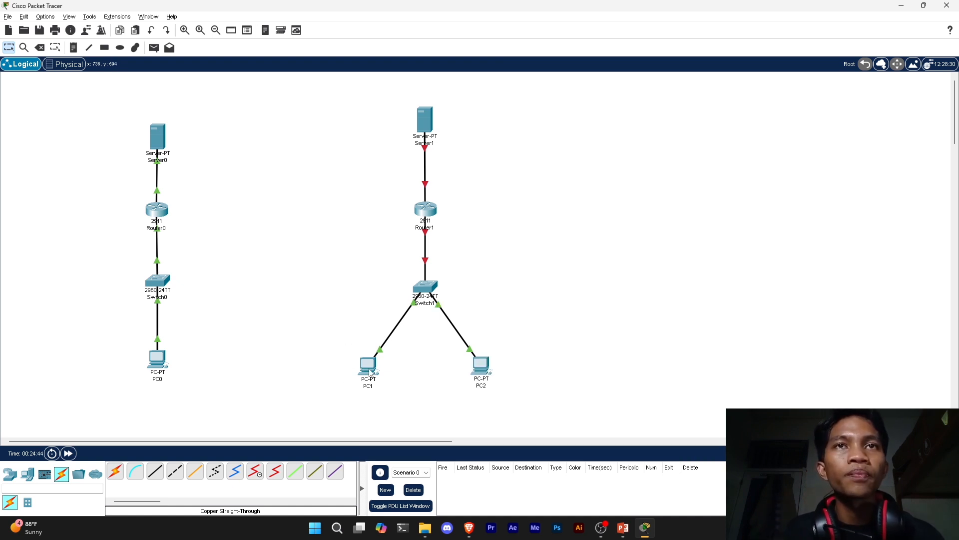
# Give PC1 the static IPv4 address 192.168.5.2 with subnet mask 255.255.255.0.
pyautogui.click(370, 368)
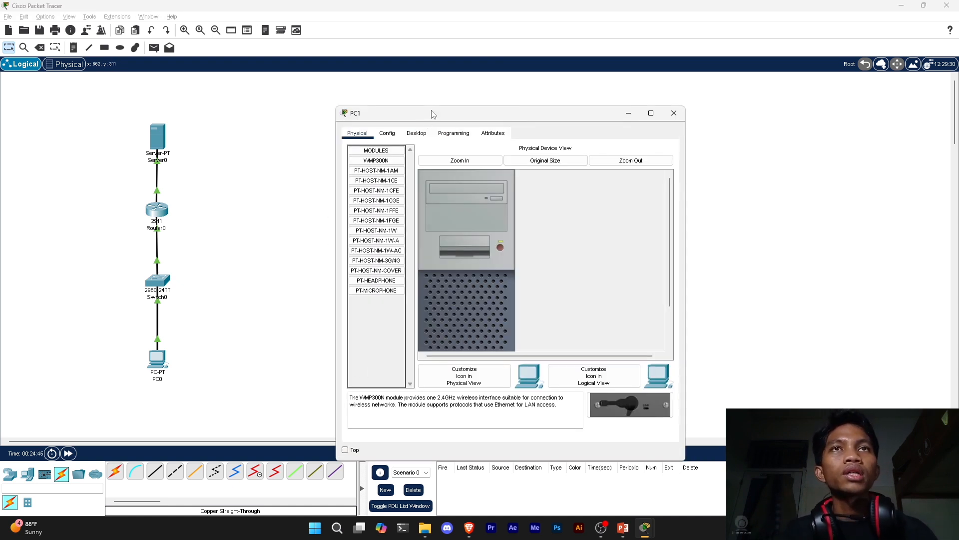
pyautogui.moveTo(432, 113); pyautogui.dragTo(612, 100)
pyautogui.click(599, 120)
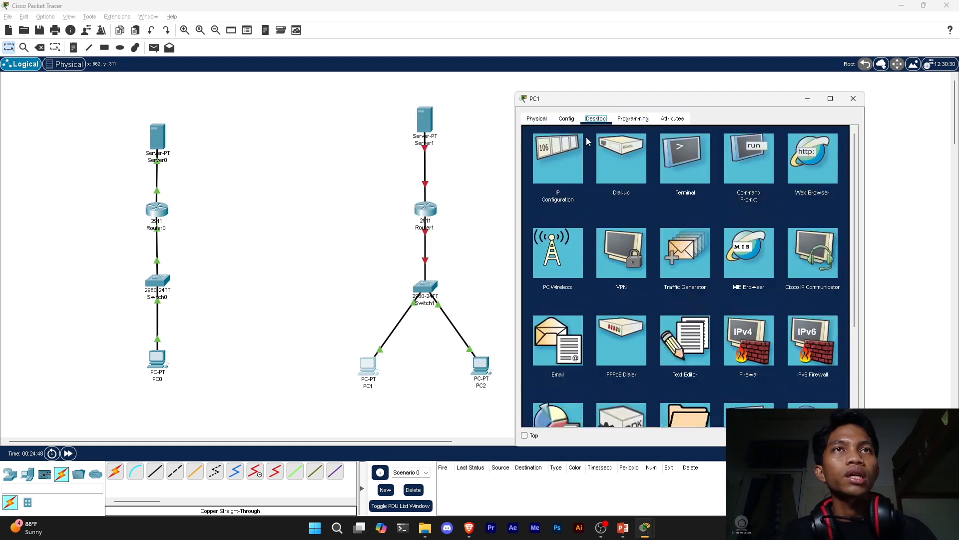
pyautogui.click(560, 169)
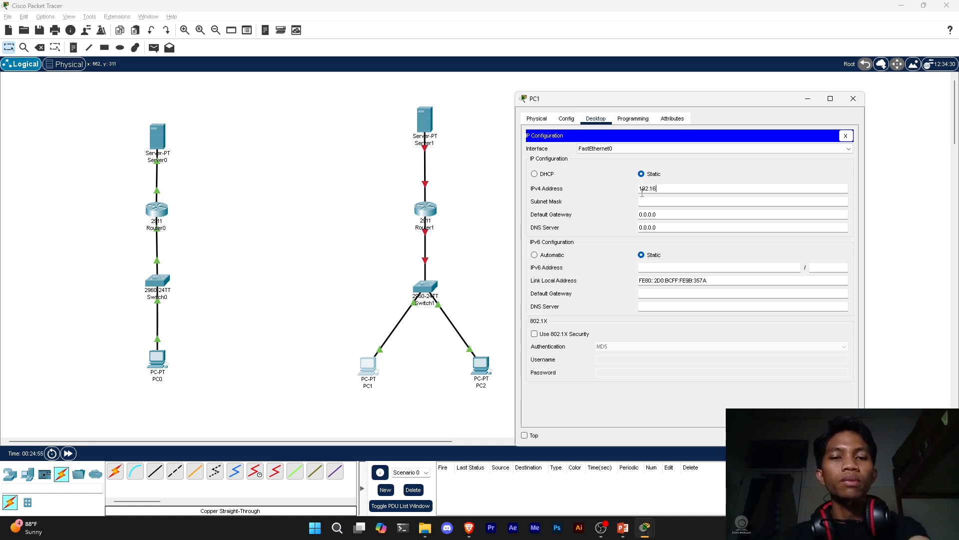
pyautogui.click(642, 194)
pyautogui.write('192.168.')
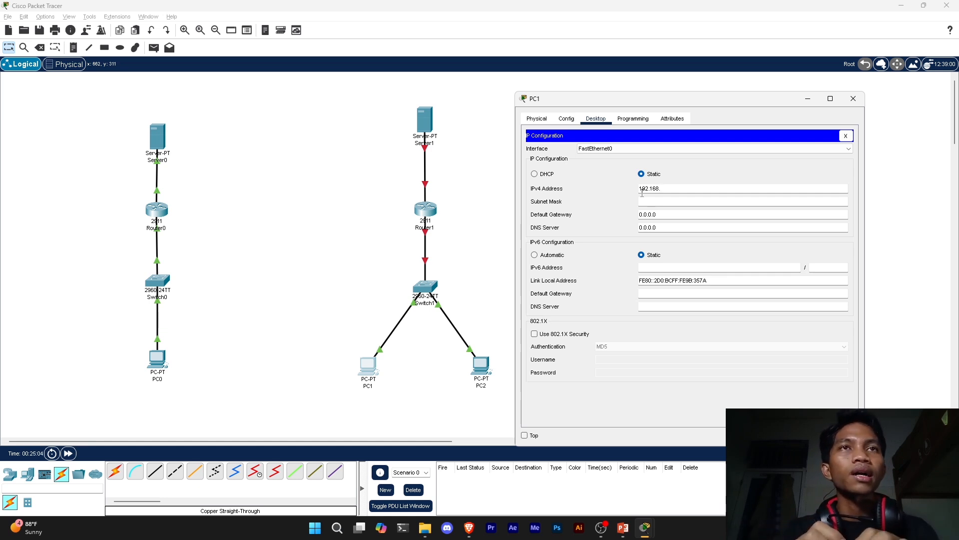
pyautogui.write('5')
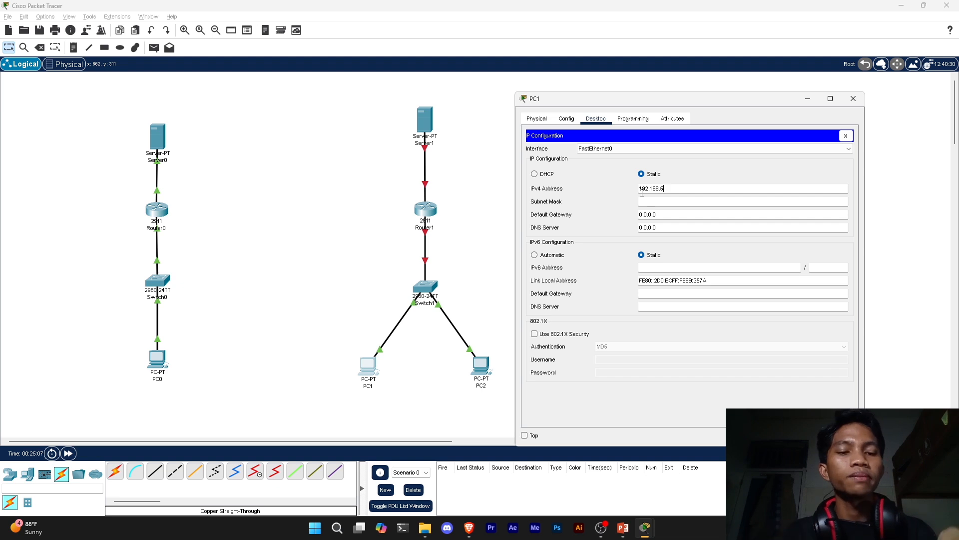
pyautogui.write('.2')
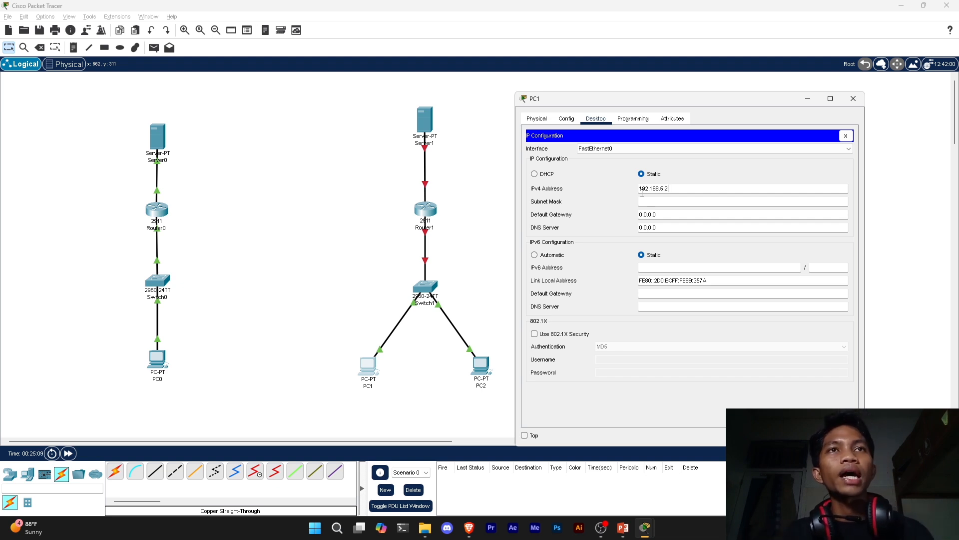
pyautogui.click(620, 193)
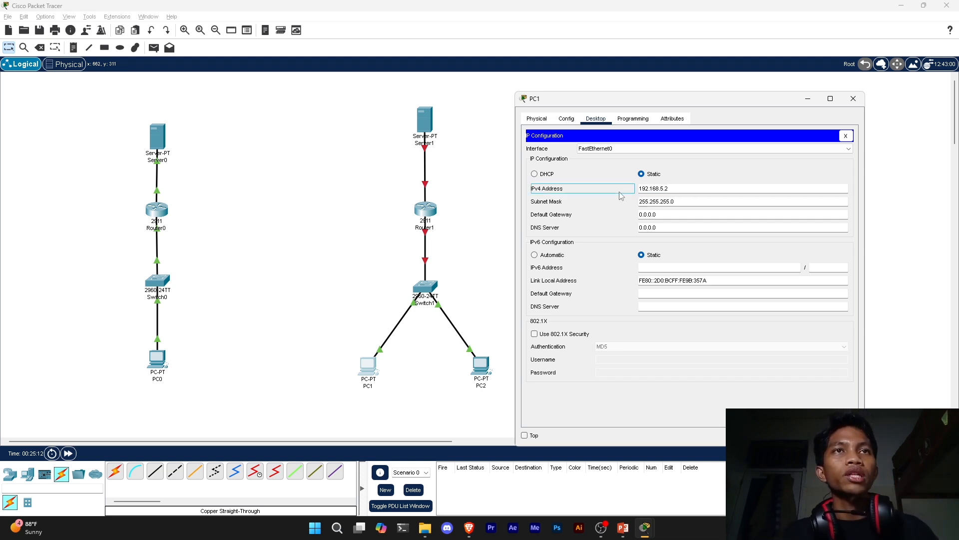
# Set PC1's IPv4 default gateway to 192.168.5.1 and close its configuration window.
pyautogui.moveTo(681, 190); pyautogui.dragTo(626, 194)
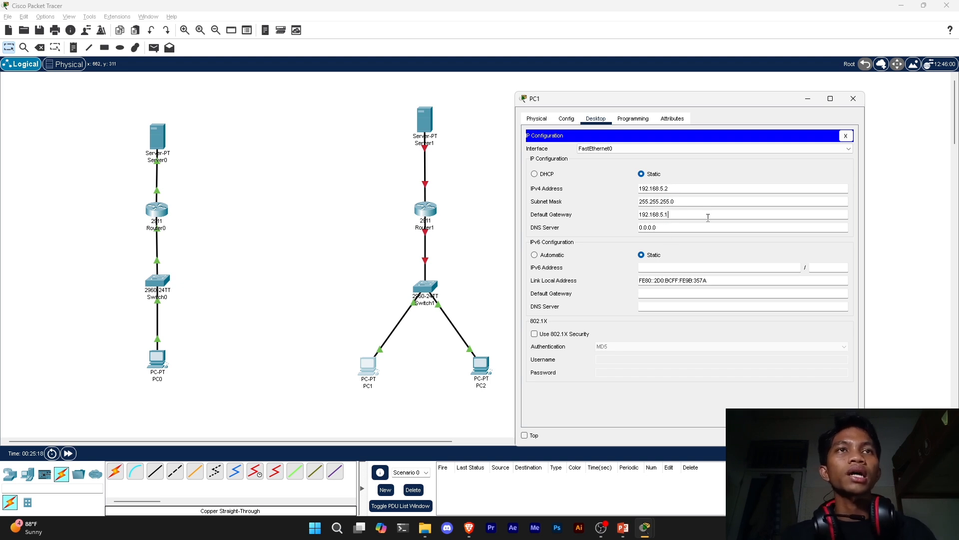
pyautogui.click(593, 214)
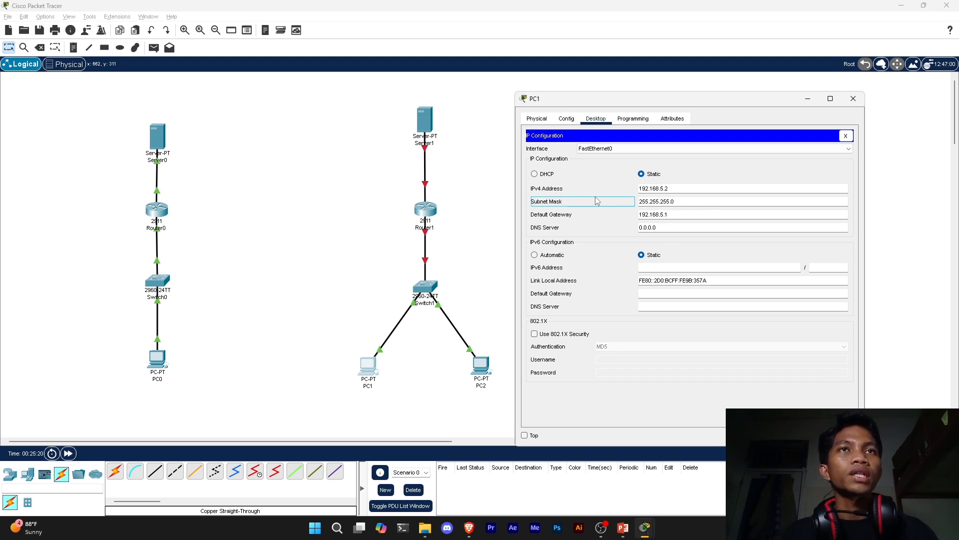
pyautogui.click(846, 136)
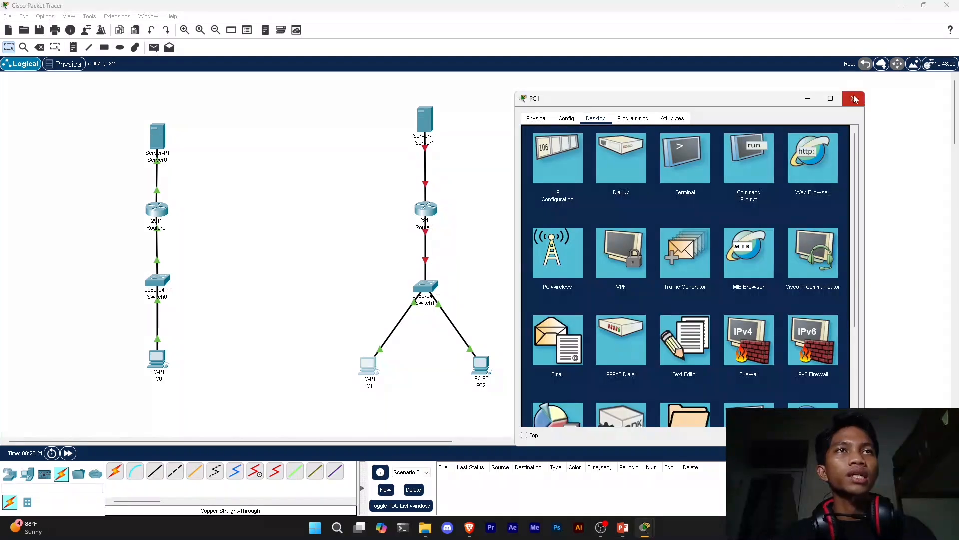
pyautogui.click(853, 99)
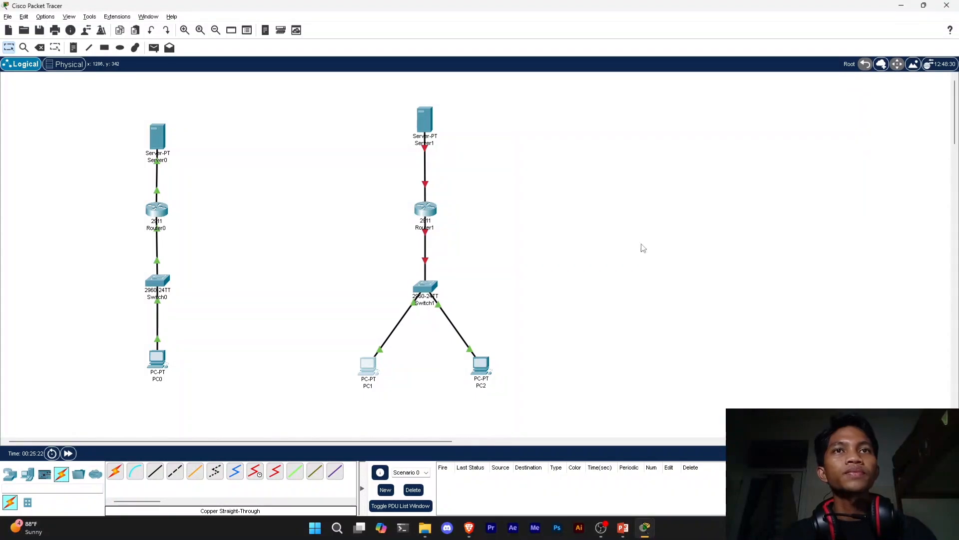
# Set PC2's static IPv4 address to 192.168.5.3 in its IP configuration.
pyautogui.click(483, 368)
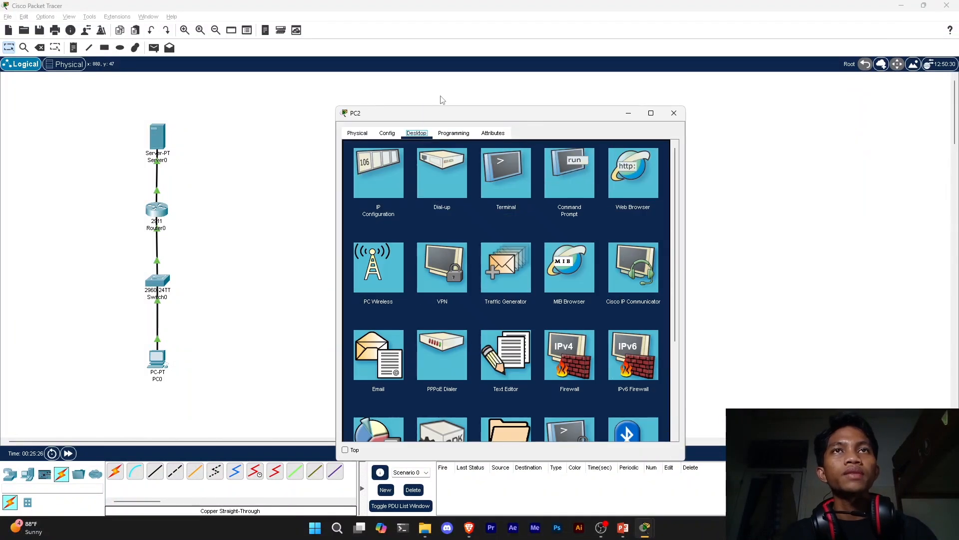
pyautogui.moveTo(423, 113); pyautogui.dragTo(639, 108)
pyautogui.click(595, 172)
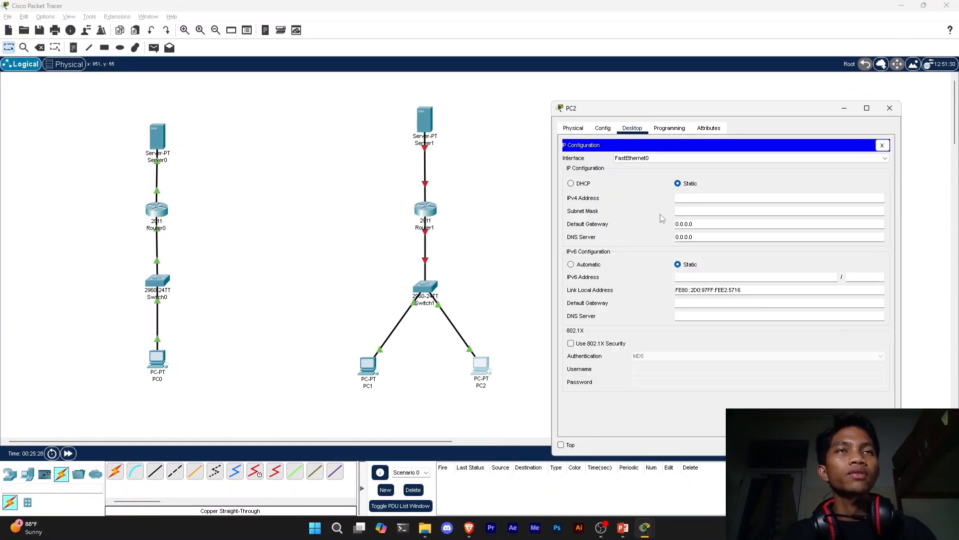
pyautogui.click(679, 199)
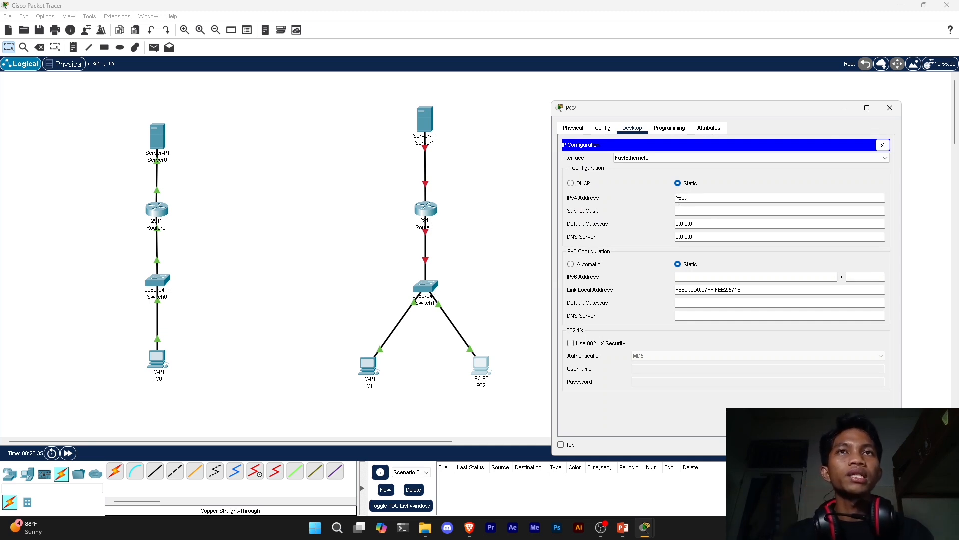
pyautogui.write('192.16')
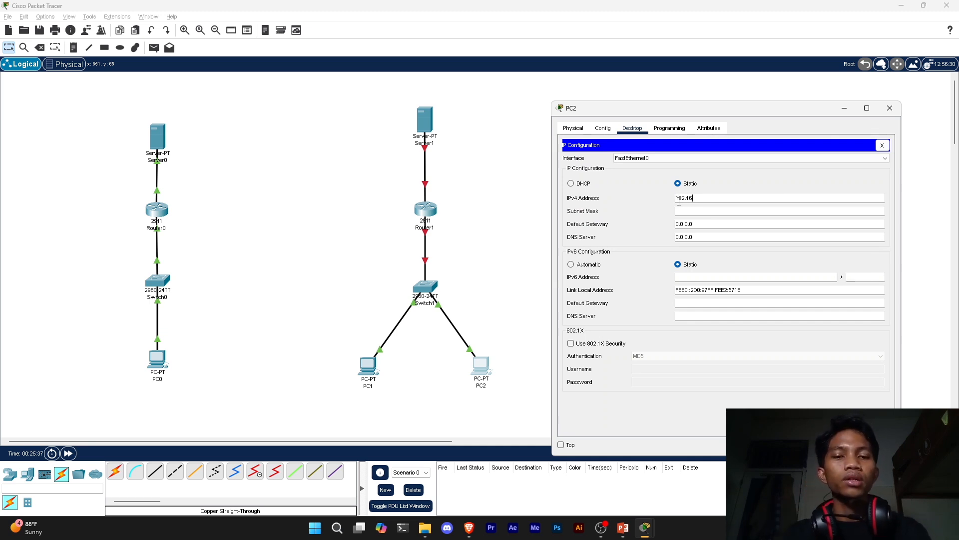
pyautogui.write('8.5.')
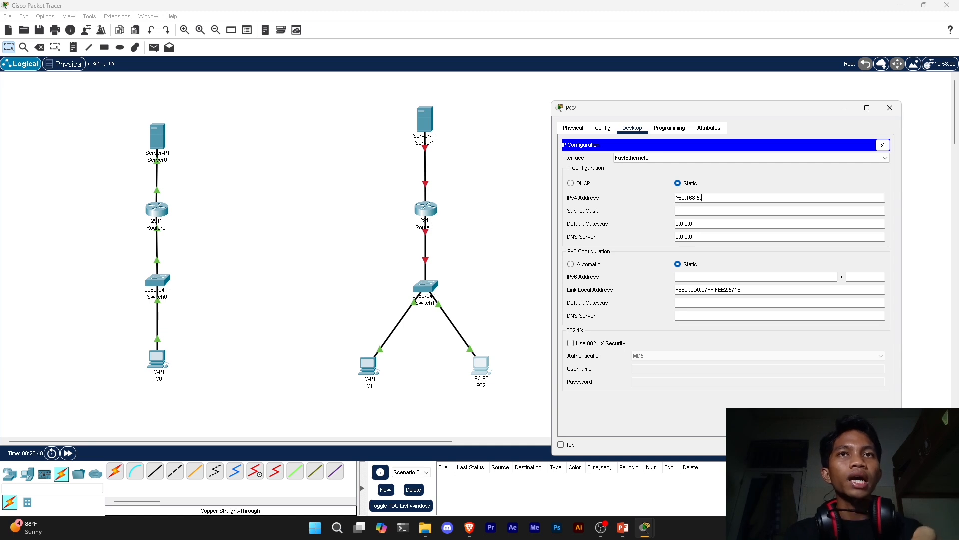
pyautogui.write('2')
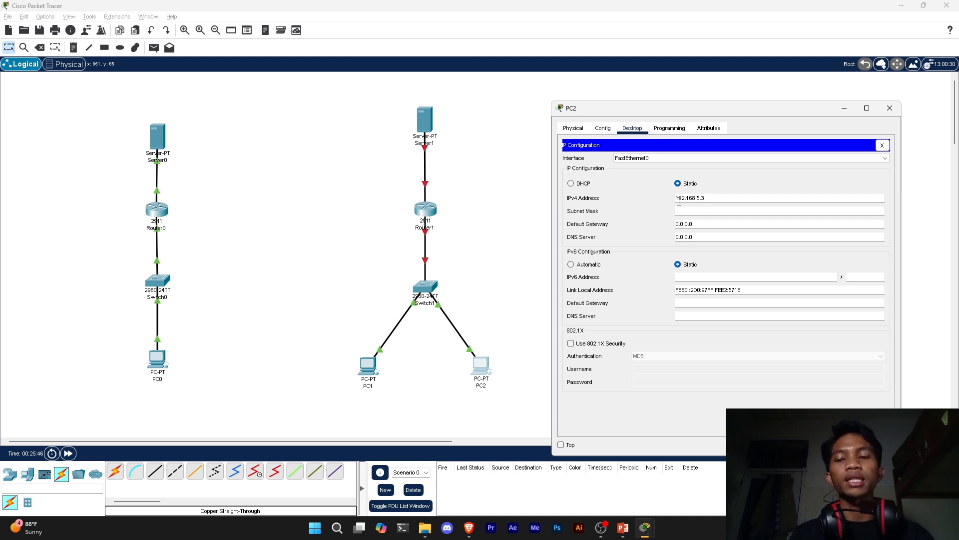
# Fill in PC2's subnet mask 255.255.255.0 and default gateway 192.168.5.1, and close its configuration window.
pyautogui.moveTo(676, 198); pyautogui.dragTo(706, 199)
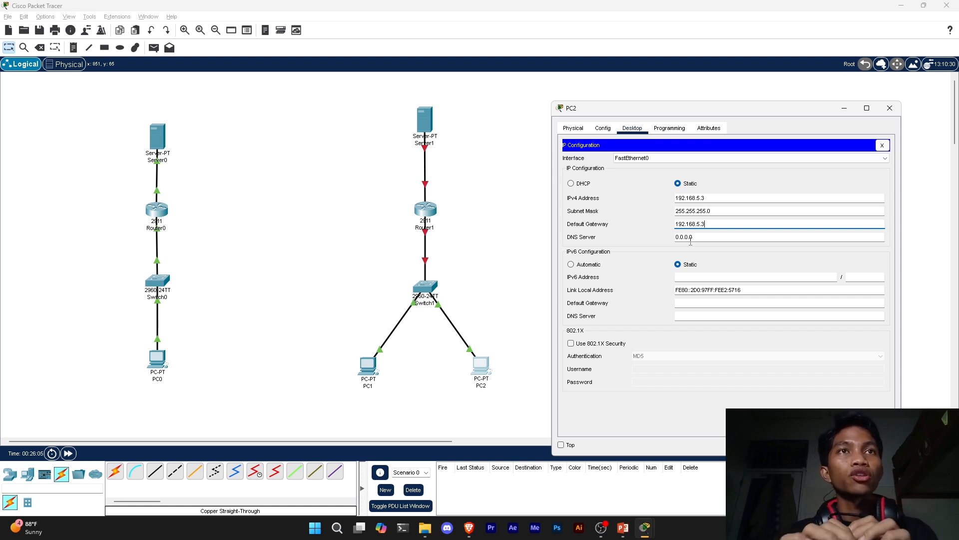
pyautogui.write('1')
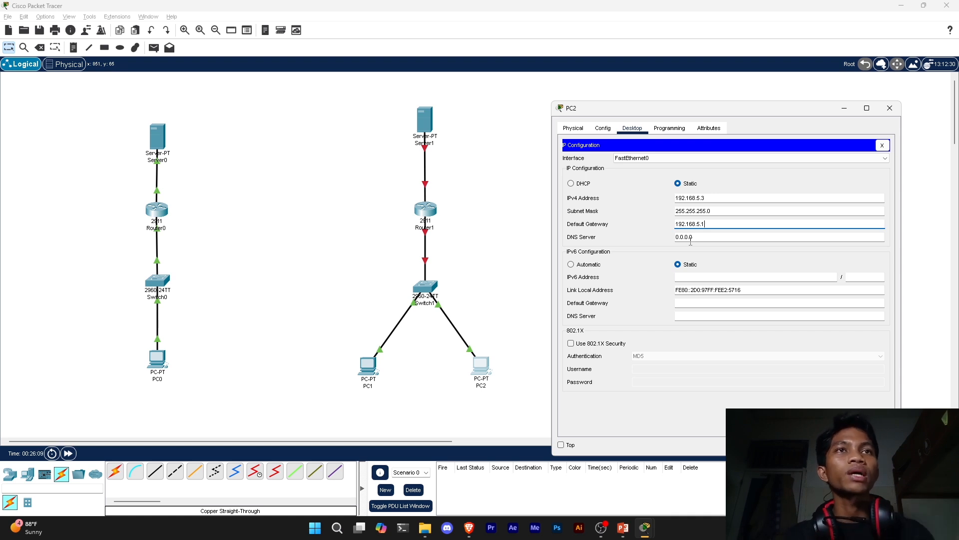
pyautogui.click(645, 225)
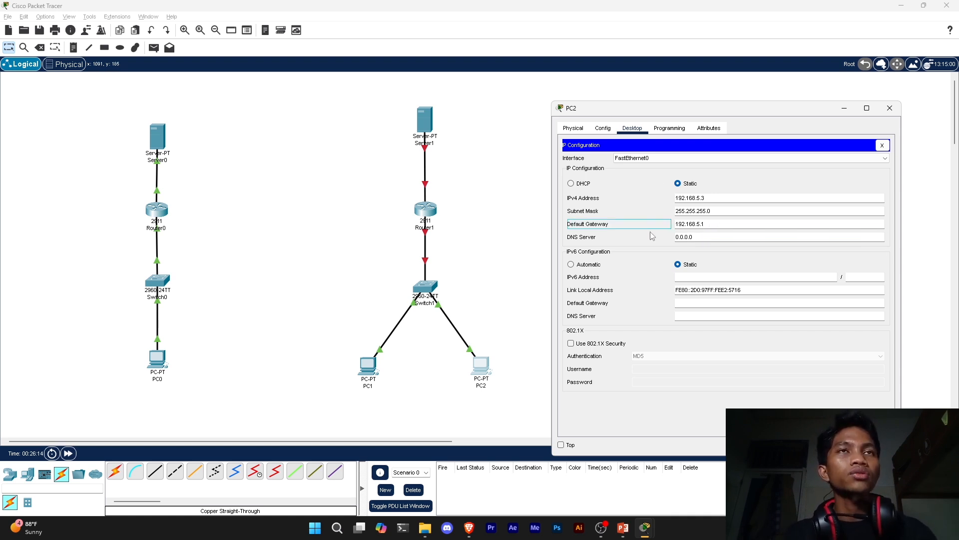
pyautogui.click(882, 145)
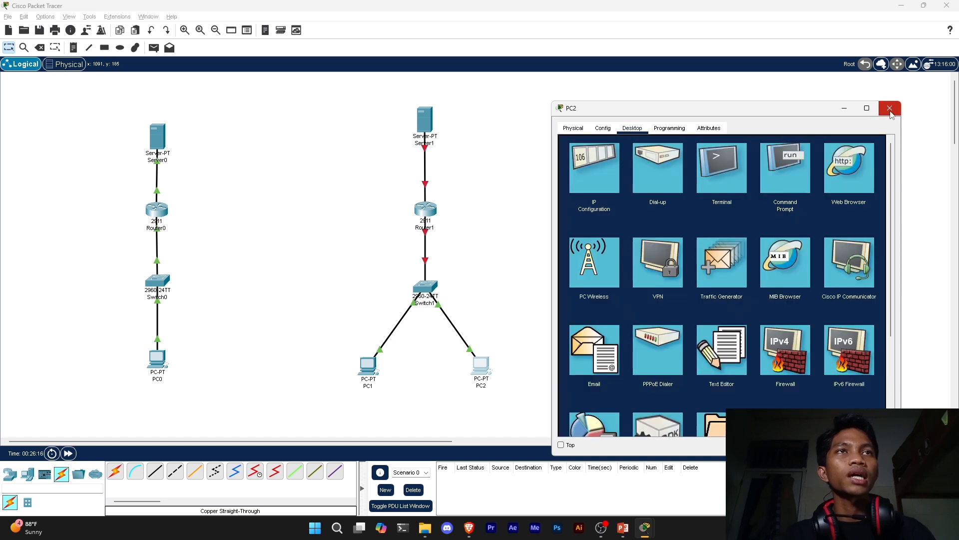
pyautogui.click(890, 108)
# Nudge PC2 and PC1 slightly to even out their placement below Switch1.
pyautogui.moveTo(481, 364); pyautogui.dragTo(483, 363)
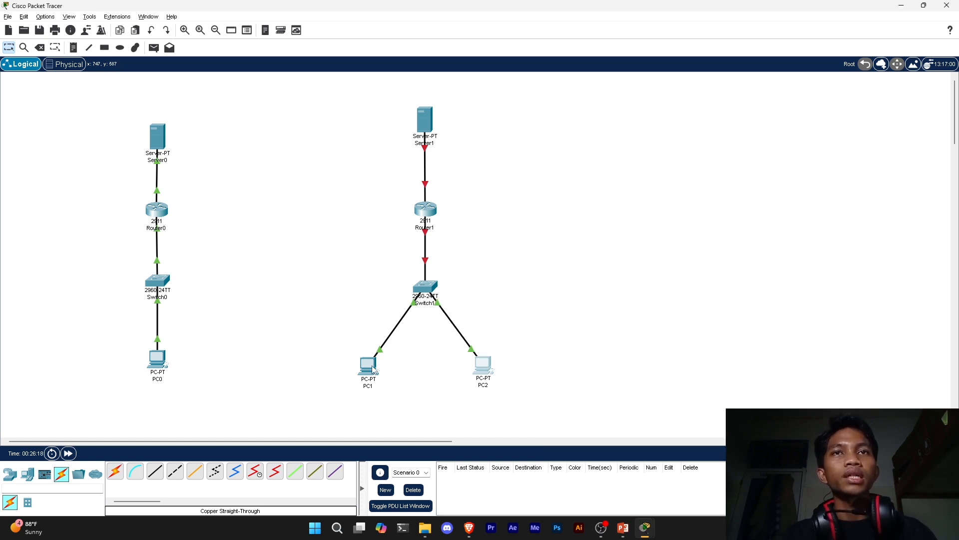
pyautogui.moveTo(366, 366); pyautogui.dragTo(370, 363)
# Review PC1's FastEthernet0 address and global gateway settings, and close its window.
pyautogui.click(371, 367)
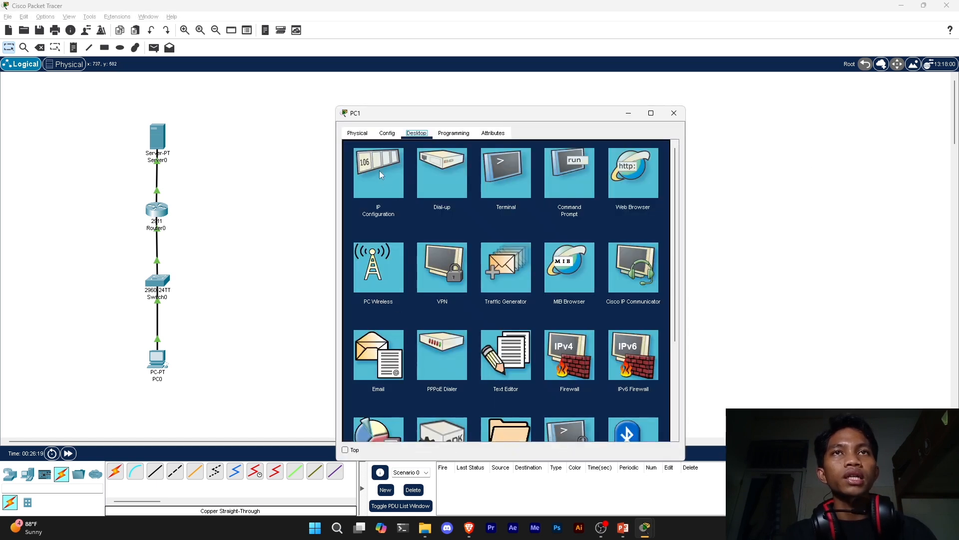
pyautogui.click(387, 133)
pyautogui.click(378, 188)
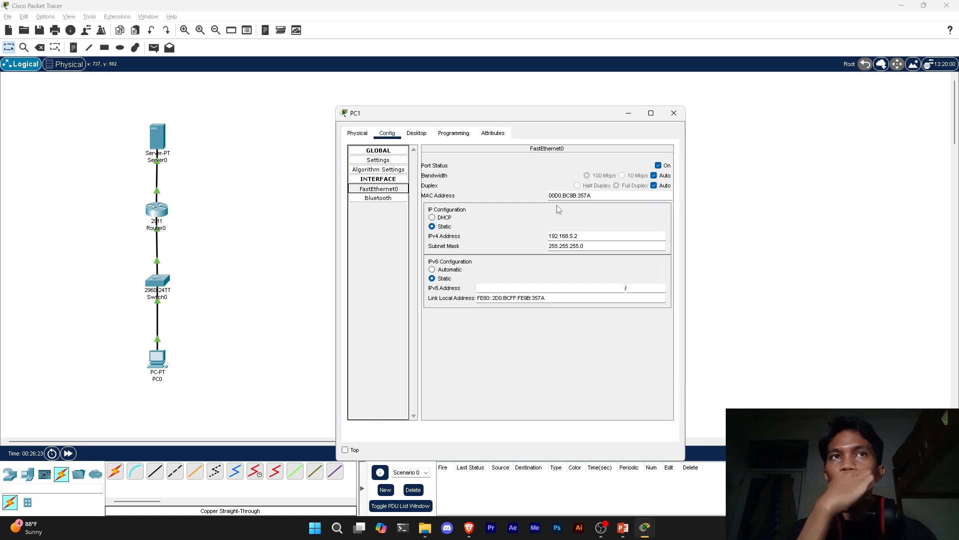
pyautogui.click(378, 160)
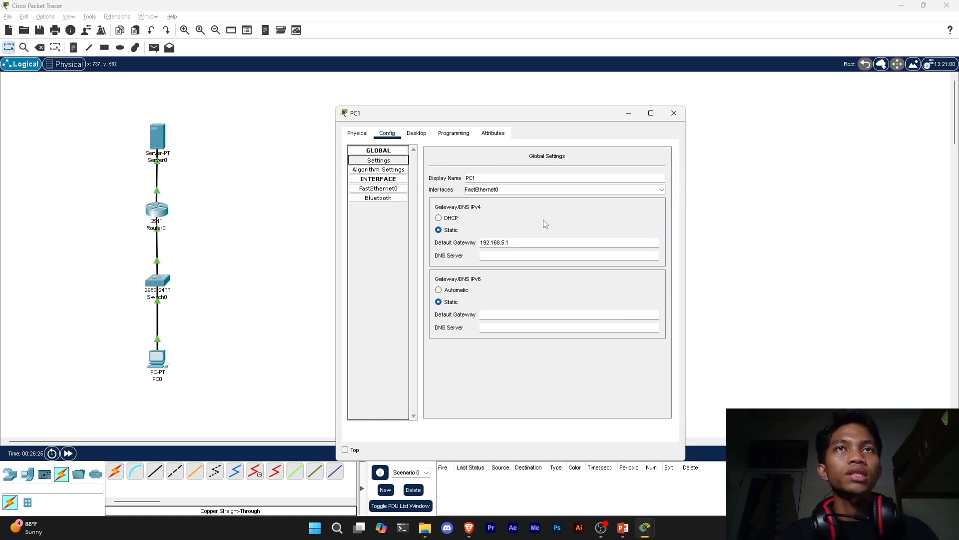
pyautogui.click(675, 114)
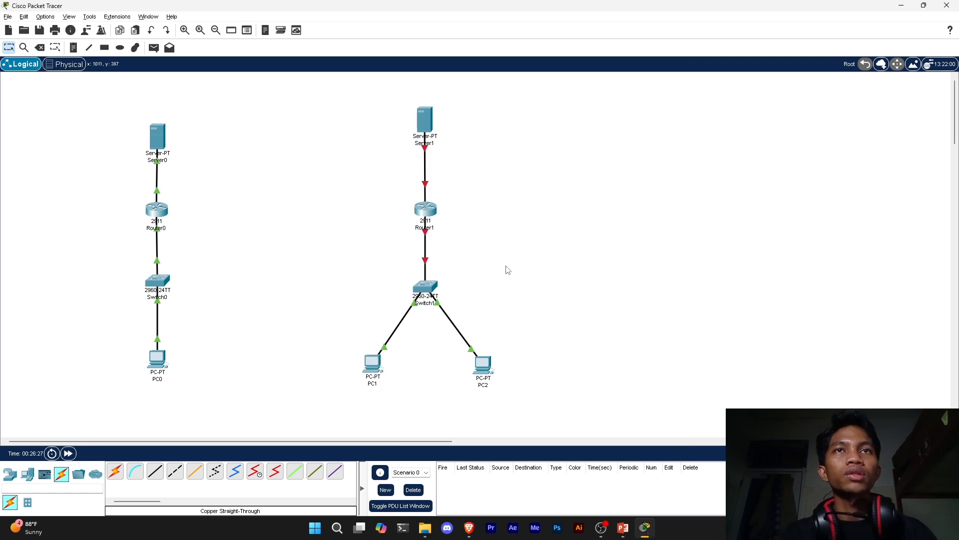
# Give Server1 the static IPv4 address 203.0.113.200 with subnet mask 255.255.255.0 in its IP configuration.
pyautogui.click(427, 123)
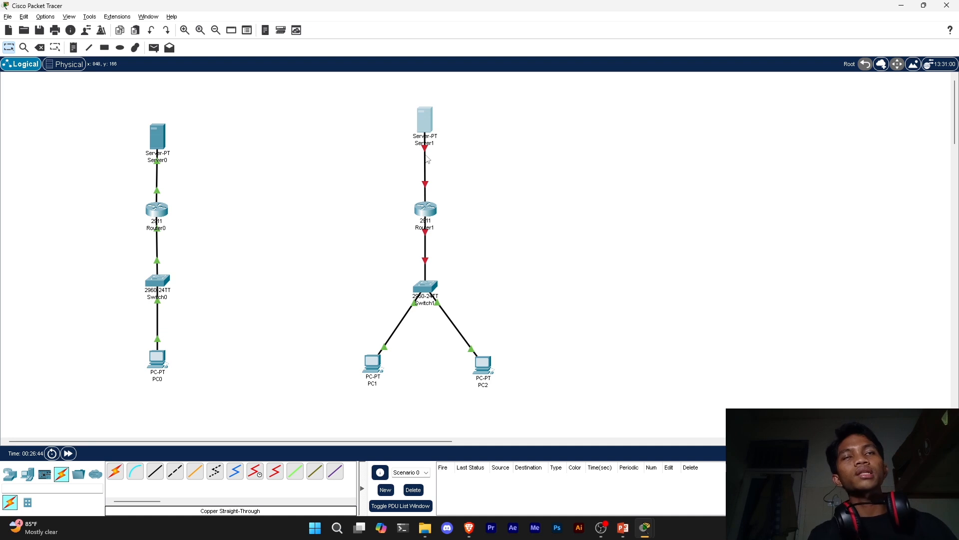
pyautogui.click(430, 151)
pyautogui.click(450, 133)
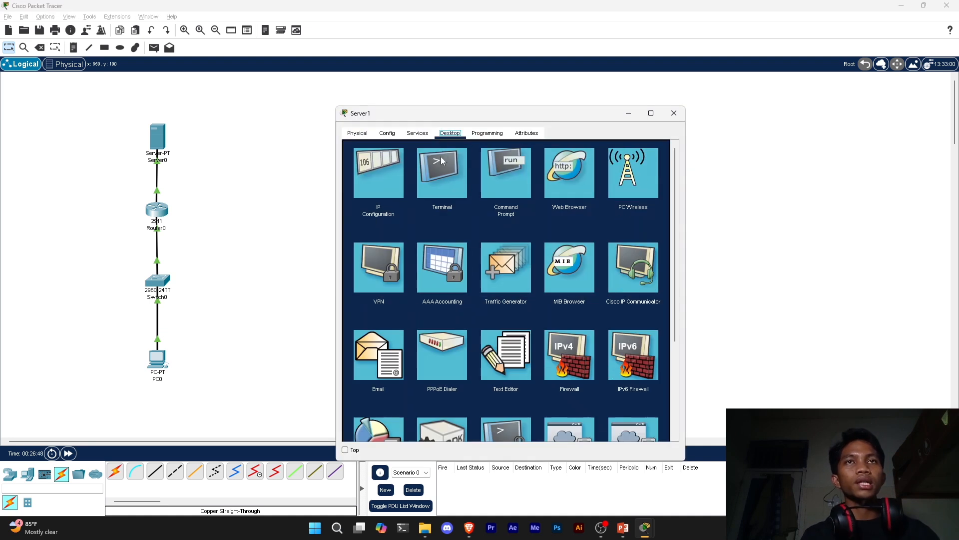
pyautogui.click(391, 173)
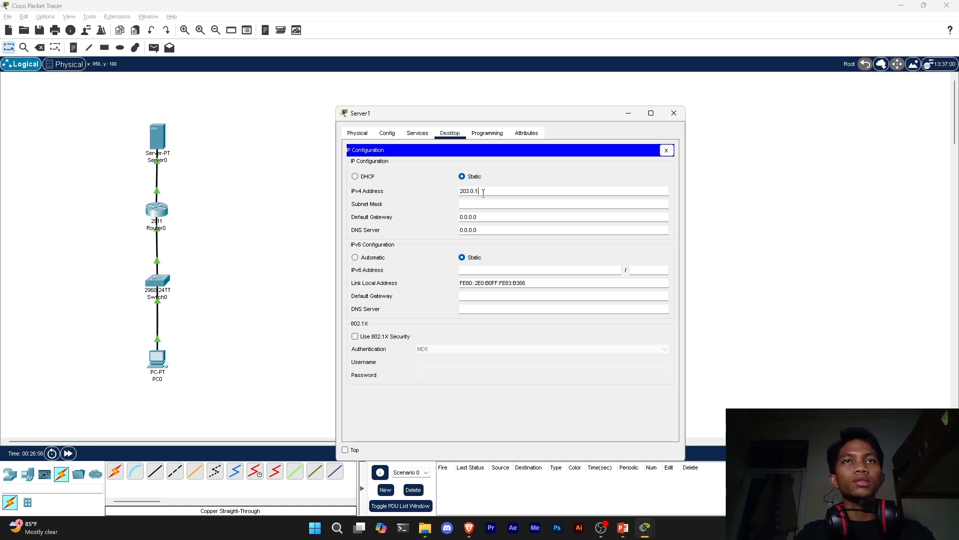
pyautogui.click(487, 190)
pyautogui.write('.')
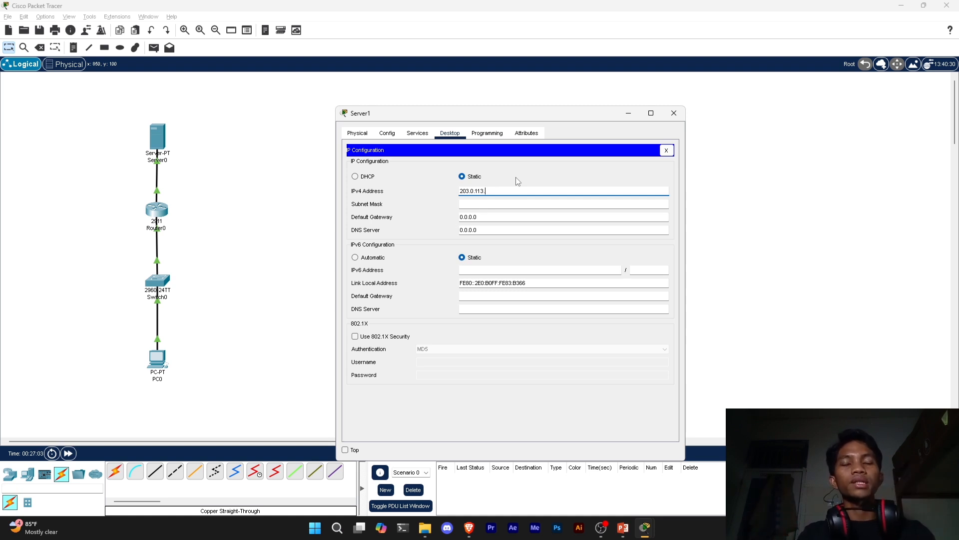
pyautogui.write('100')
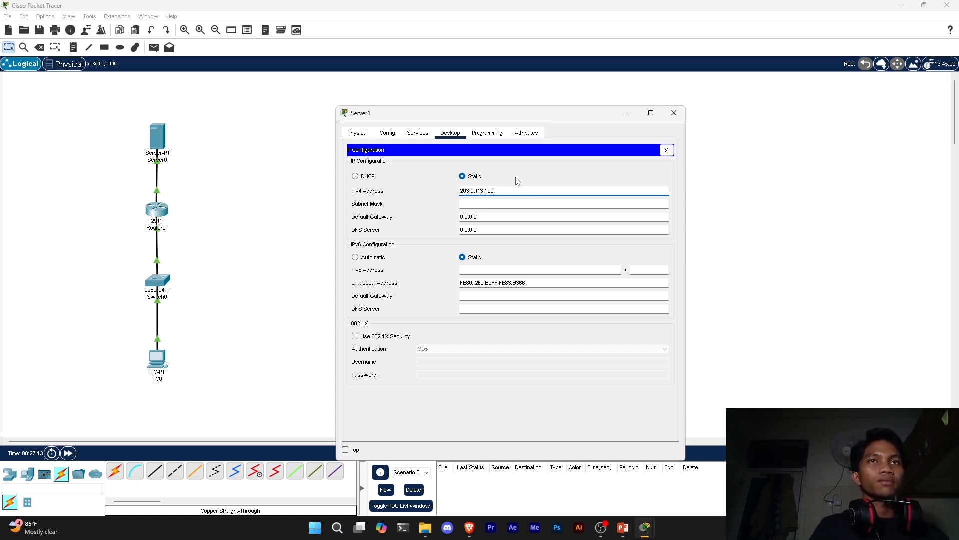
pyautogui.press('BackSpace')
pyautogui.press('BackSpace')
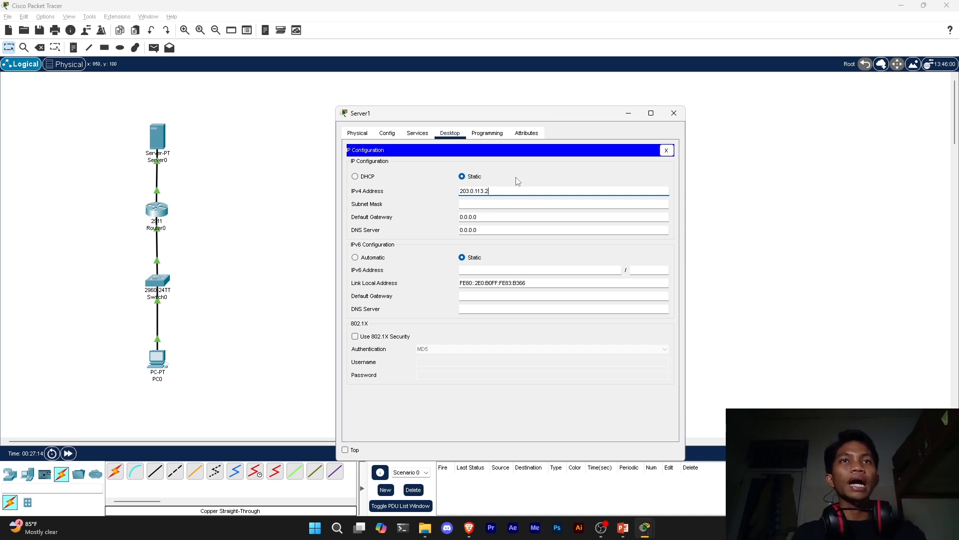
pyautogui.write('200')
pyautogui.press('Tab')
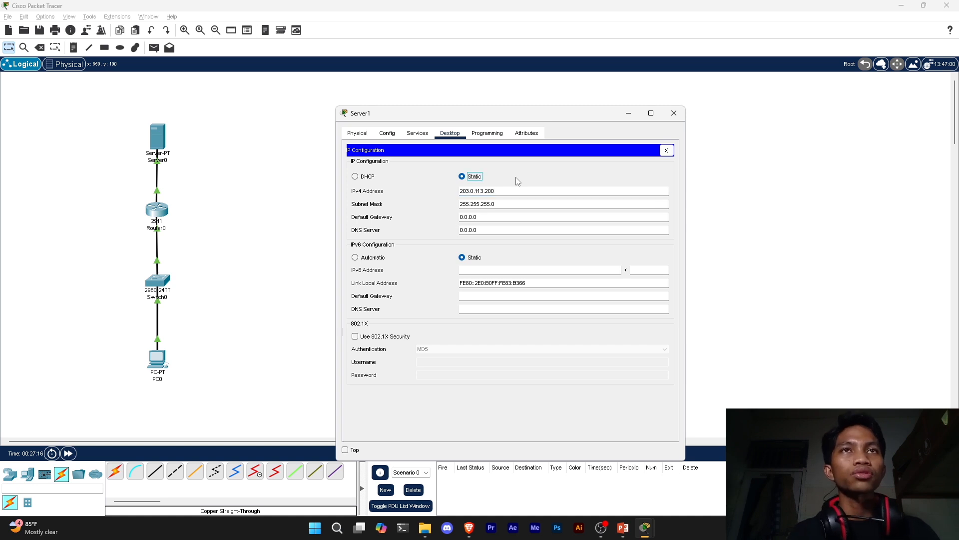
# Set Server1's default gateway to 203.0.113.1 and close its configuration window.
pyautogui.click(460, 193)
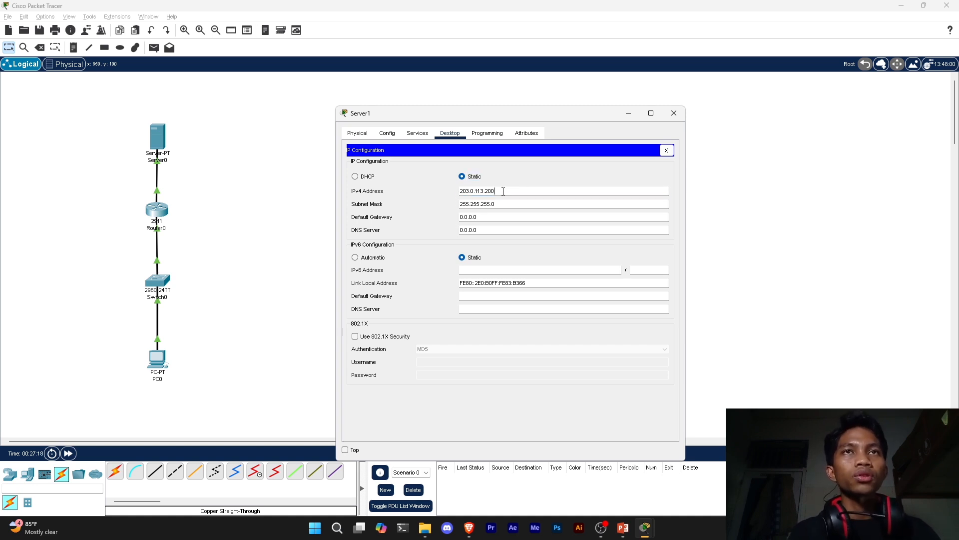
pyautogui.moveTo(503, 192); pyautogui.dragTo(454, 193)
pyautogui.hotkey('ctrl', 'c')
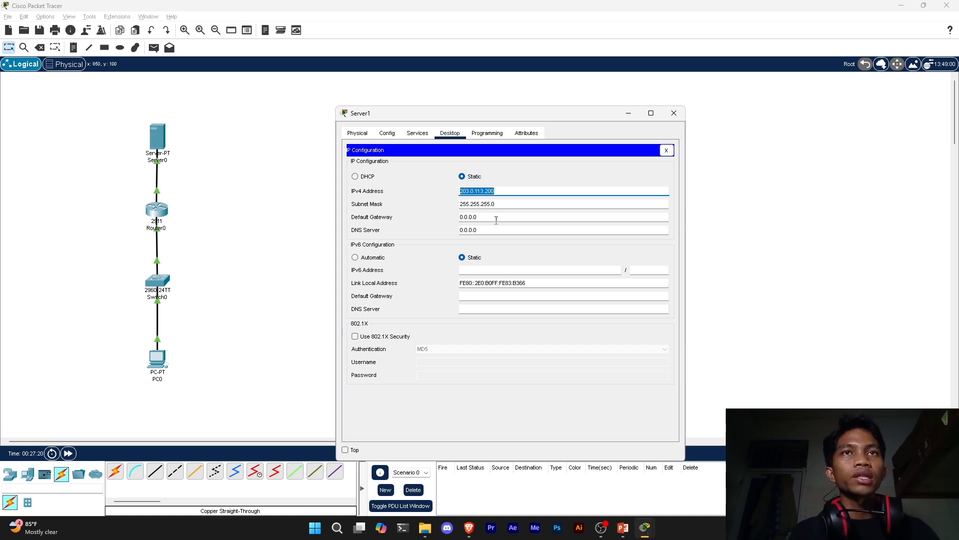
pyautogui.moveTo(494, 219); pyautogui.dragTo(450, 217)
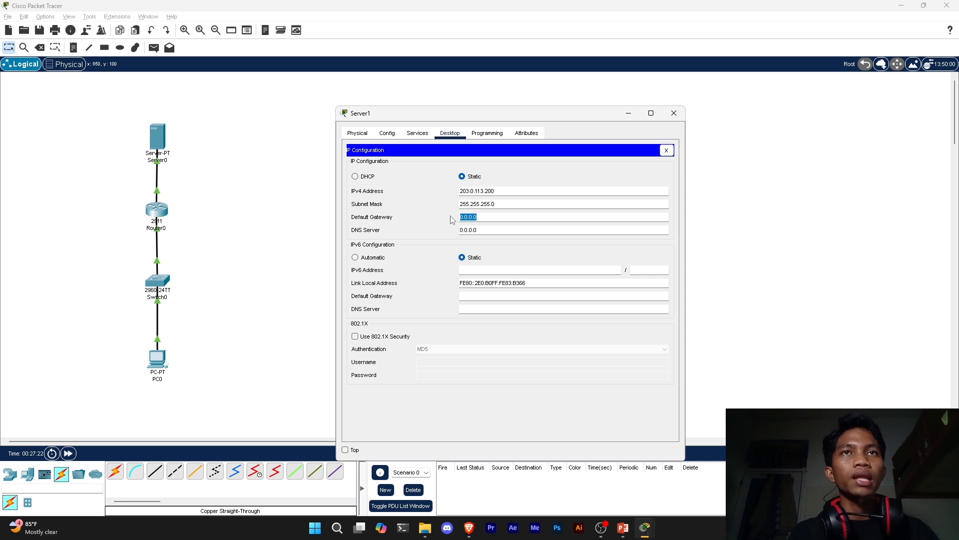
pyautogui.hotkey('ctrl', 'v')
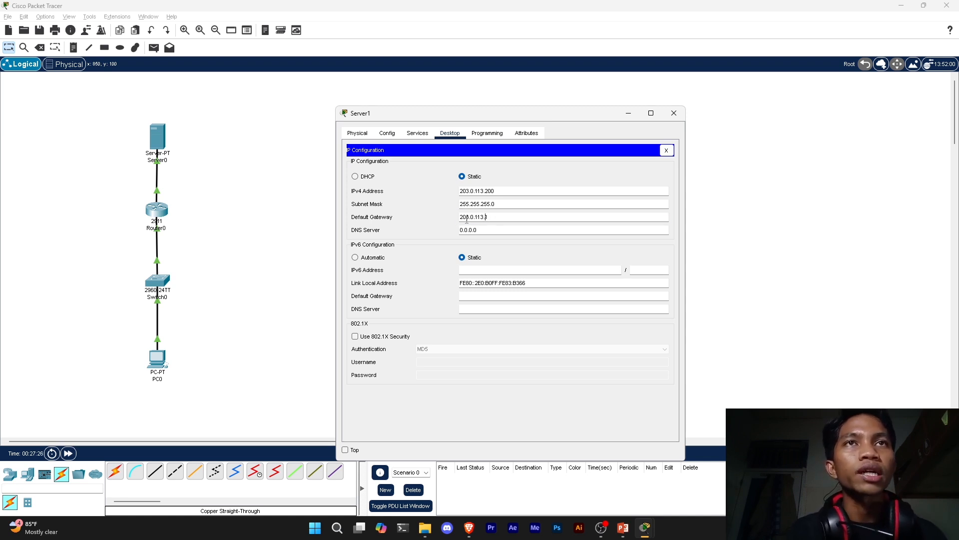
pyautogui.press('Return')
pyautogui.moveTo(461, 190); pyautogui.dragTo(498, 190)
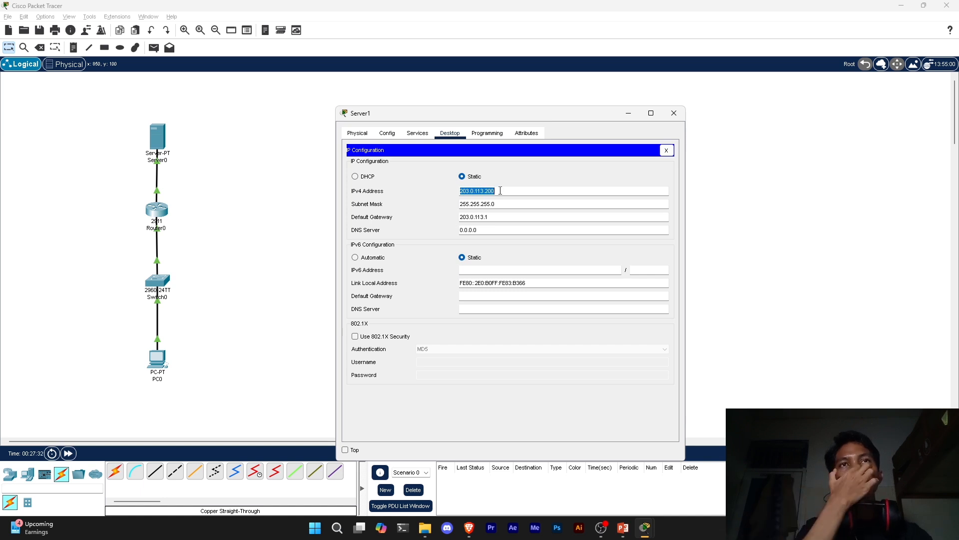
pyautogui.click(500, 190)
pyautogui.moveTo(497, 191); pyautogui.dragTo(479, 191)
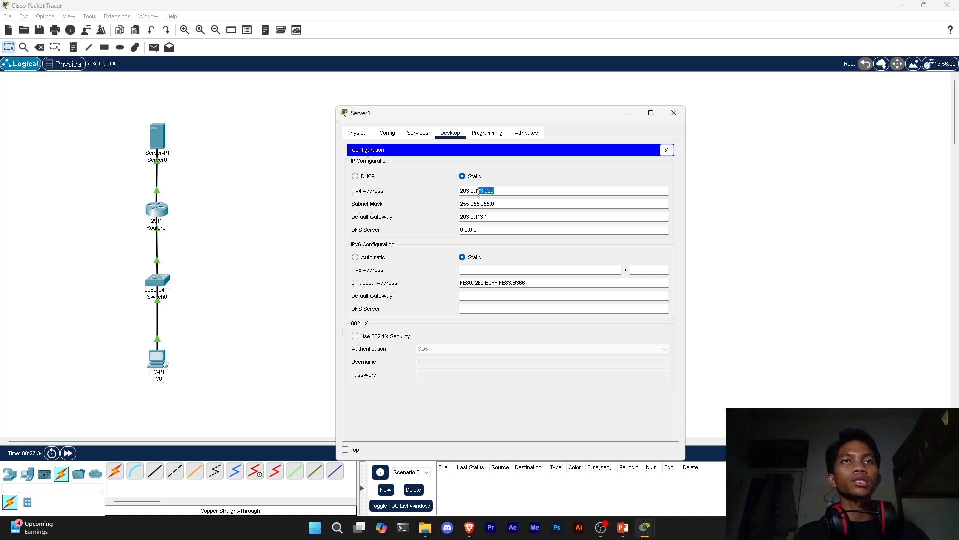
pyautogui.click(495, 218)
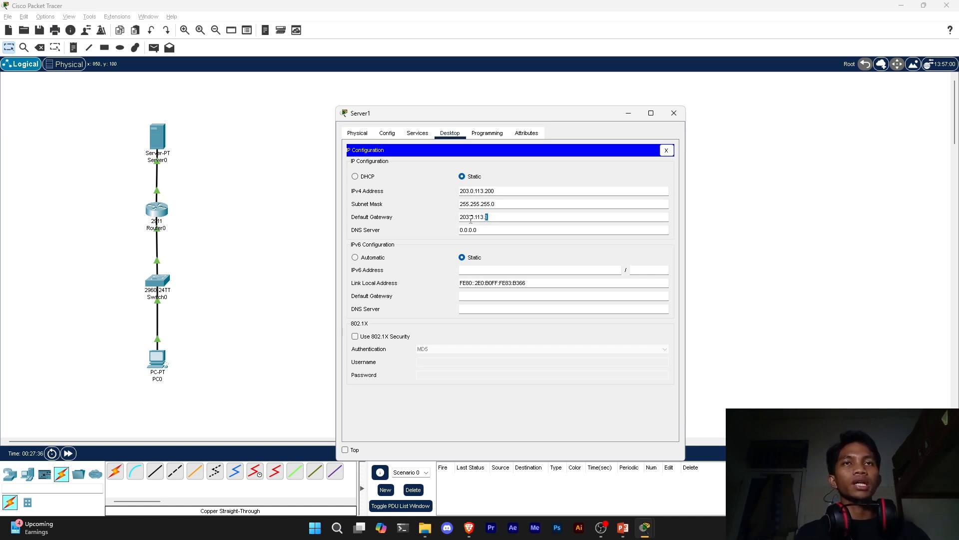
pyautogui.click(471, 219)
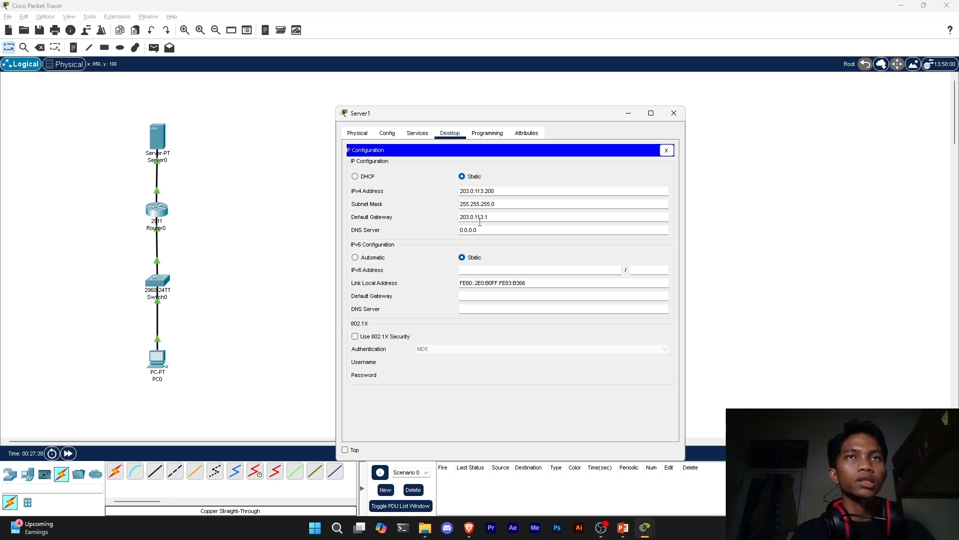
pyautogui.click(674, 113)
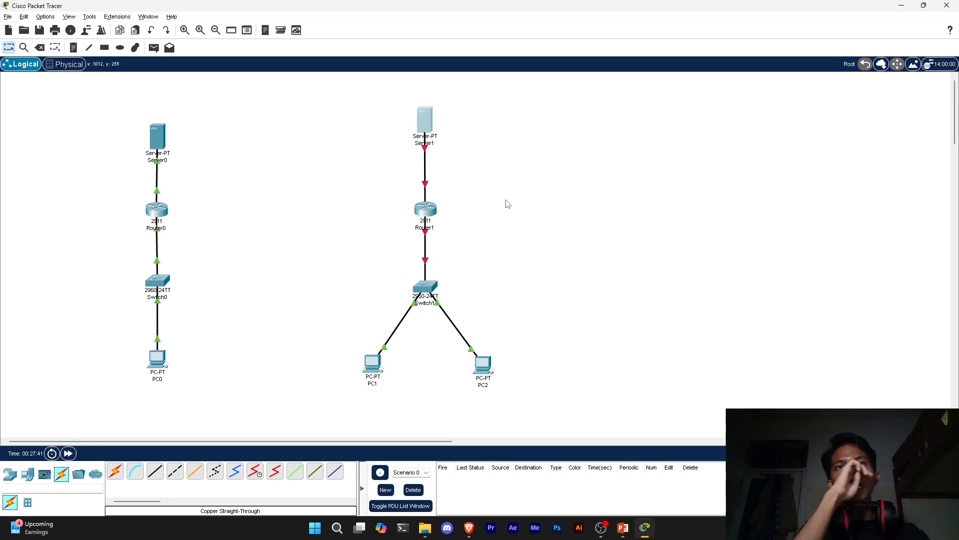
# Open Router1's interface configuration beside the topology and turn on the GigabitEthernet0/0 port.
pyautogui.click(425, 208)
pyautogui.moveTo(422, 114); pyautogui.dragTo(630, 84)
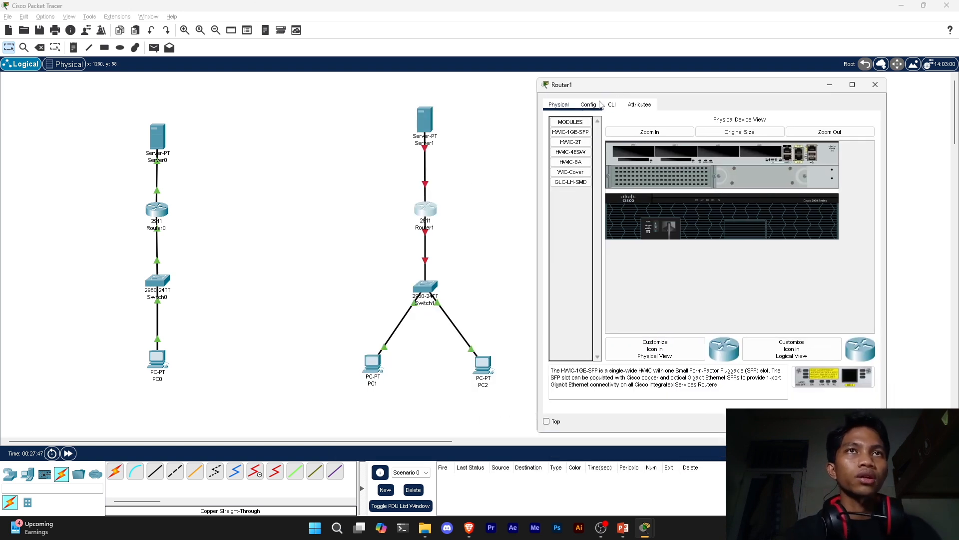
pyautogui.click(599, 105)
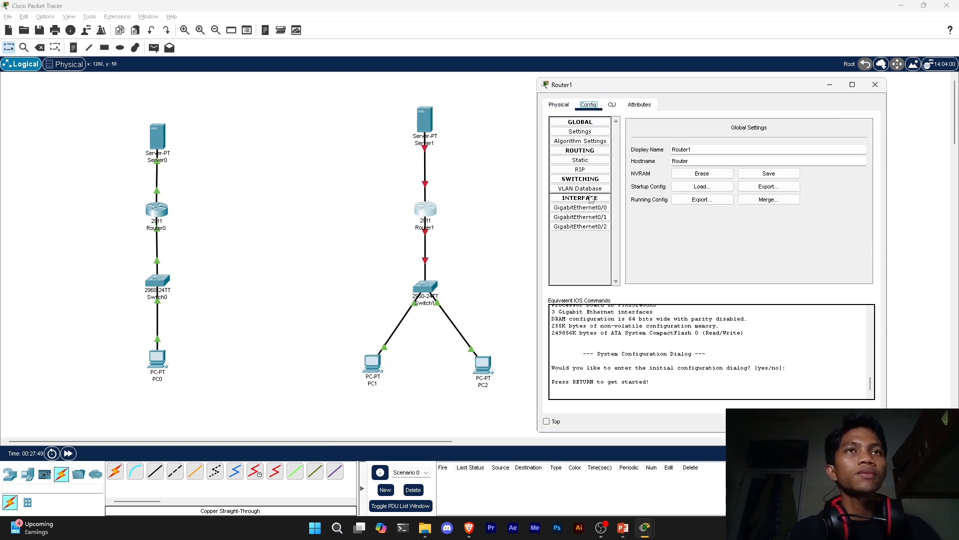
pyautogui.click(575, 209)
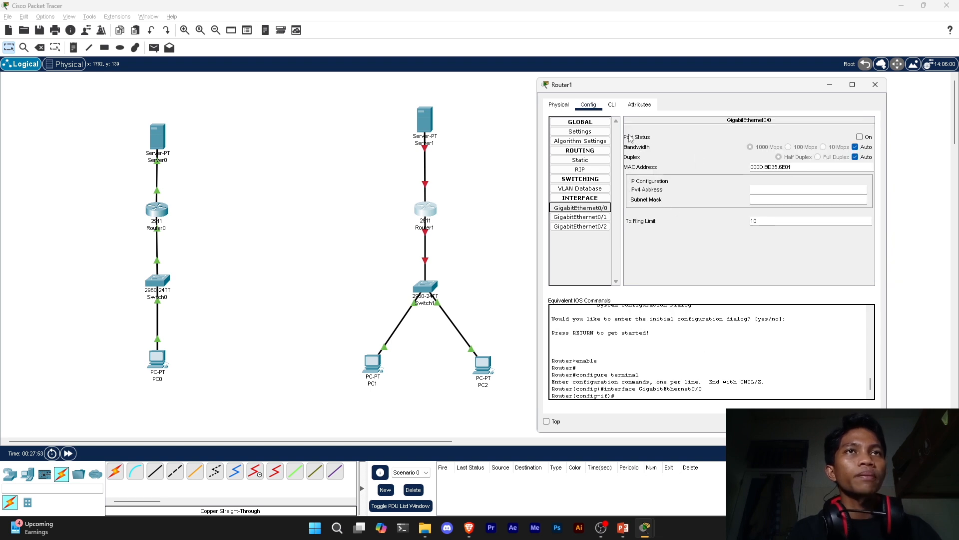
pyautogui.click(860, 137)
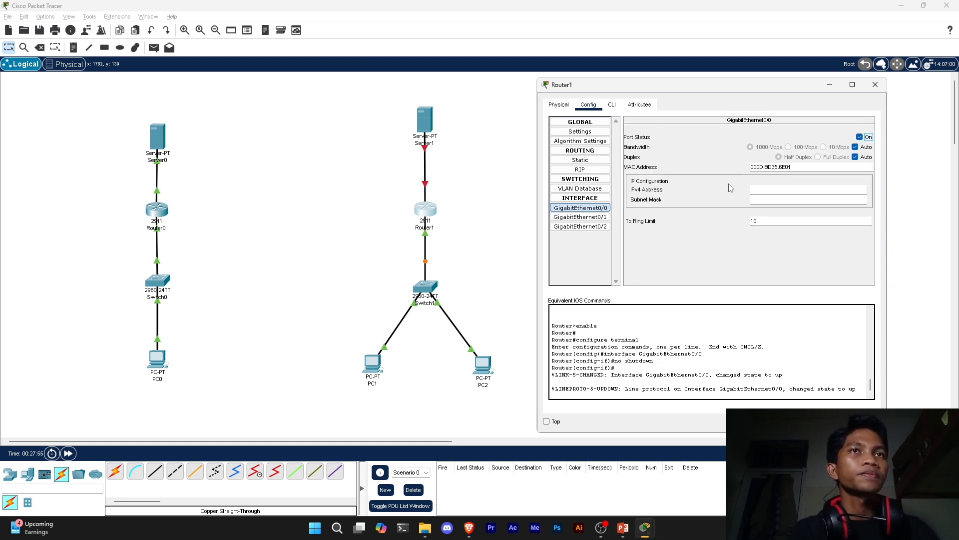
# Assign IPv4 address 192.168.5.1 with subnet mask 255.255.255.0 to Router1's GigabitEthernet0/0.
pyautogui.click(764, 190)
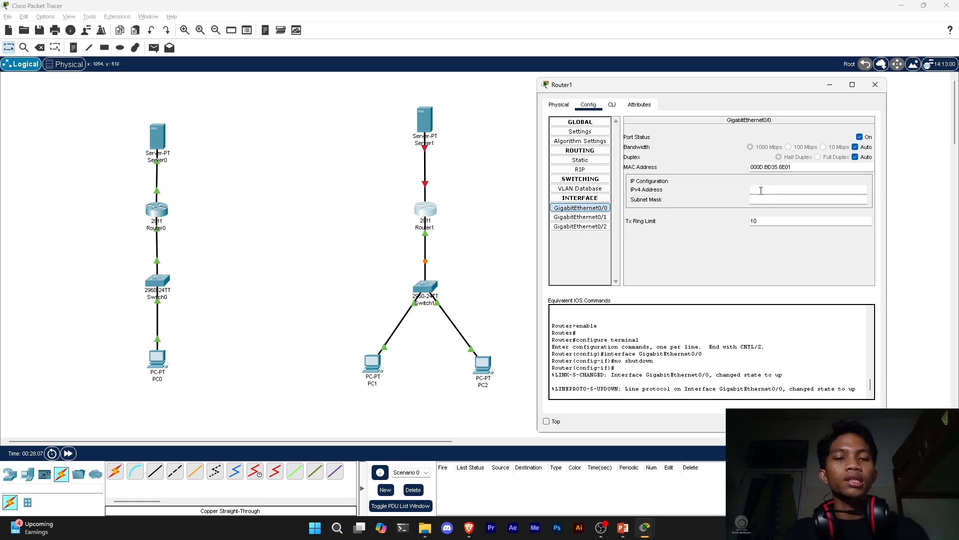
pyautogui.write('.16')
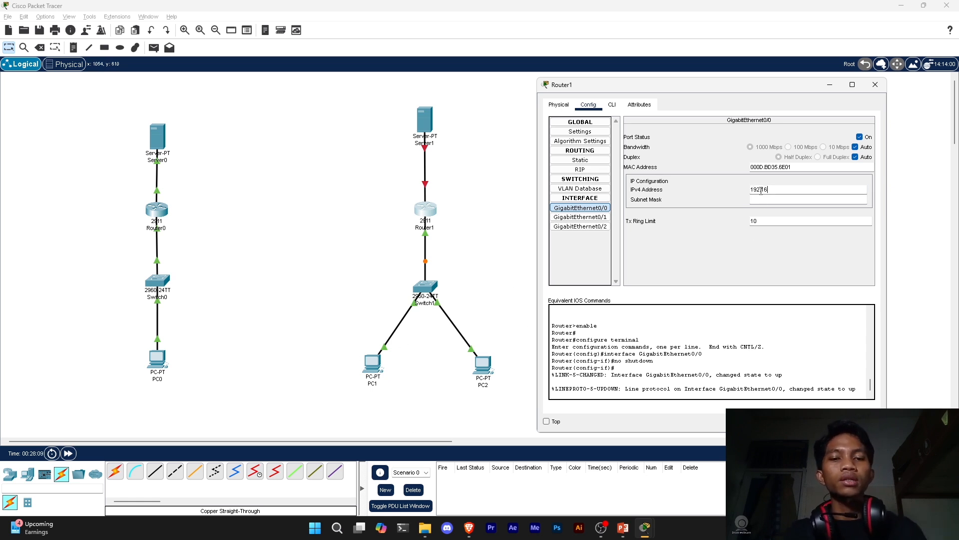
pyautogui.write('8.5.')
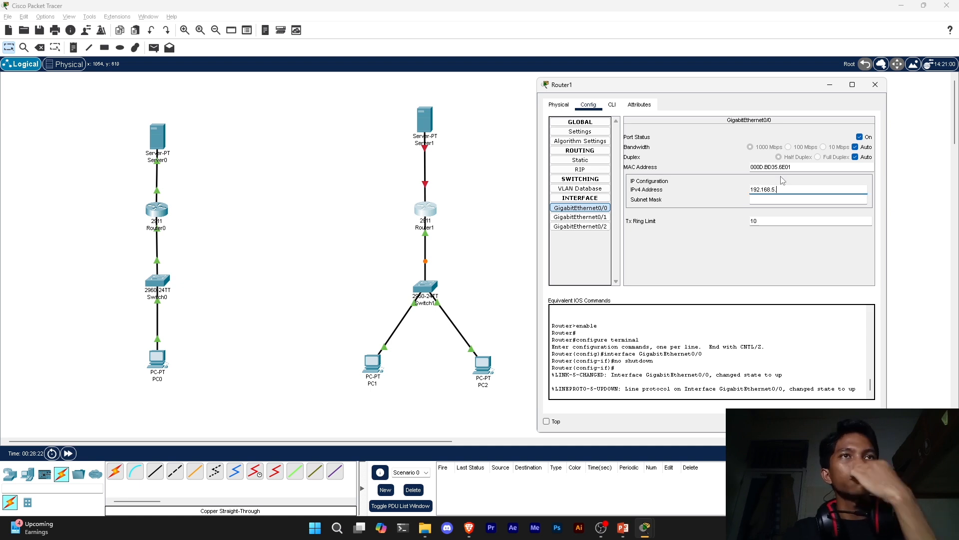
pyautogui.write('1')
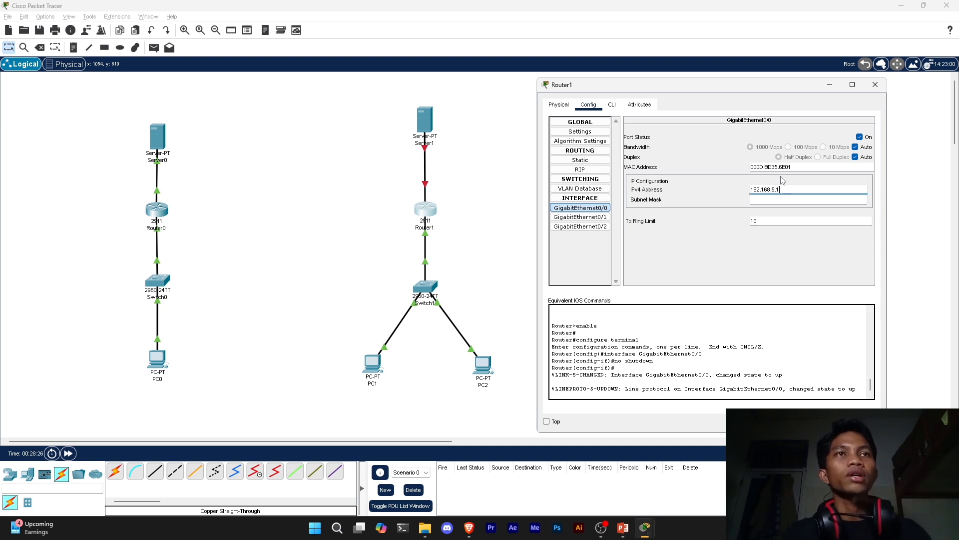
pyautogui.click(755, 199)
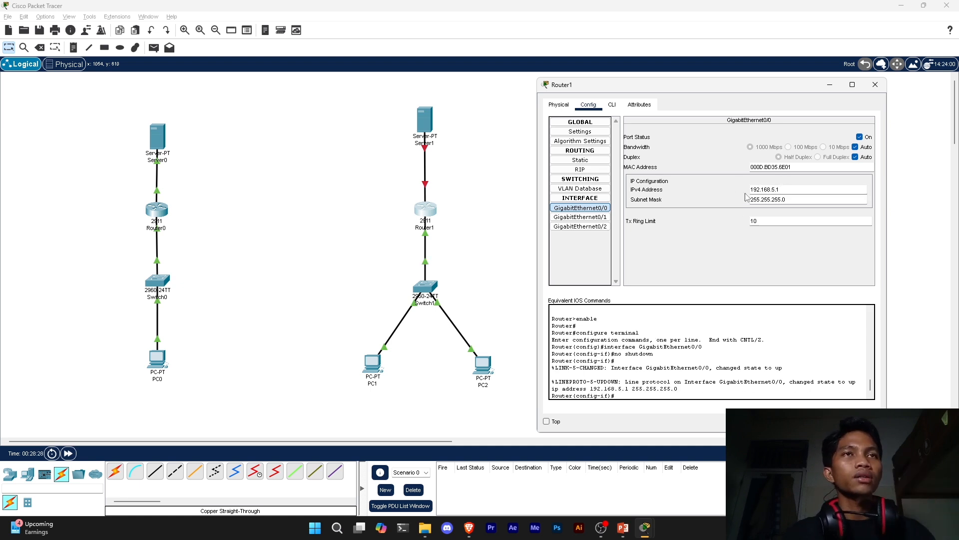
# Assign IPv4 address 203.0.113.1 with subnet mask 255.255.255.0 to Router1's GigabitEthernet0/1.
pyautogui.click(590, 219)
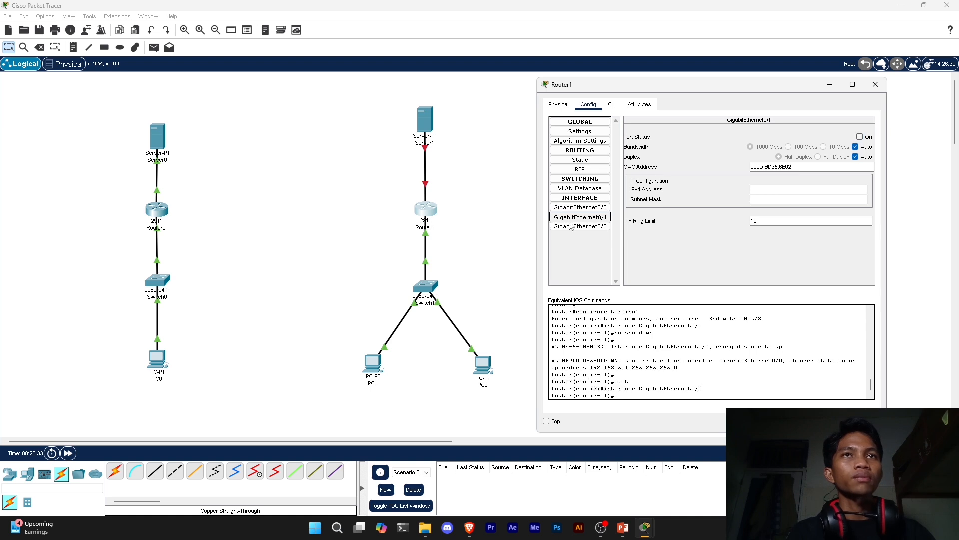
pyautogui.click(759, 190)
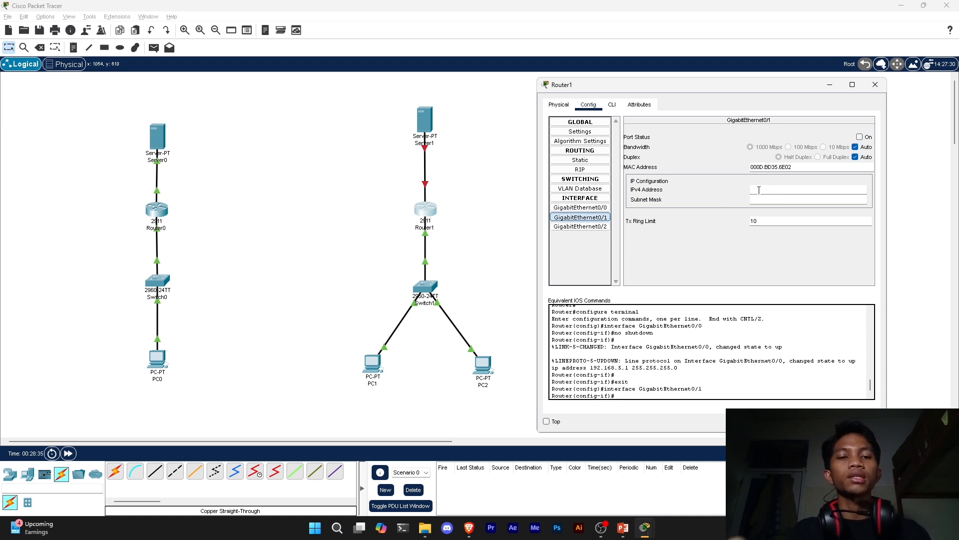
pyautogui.write('203.')
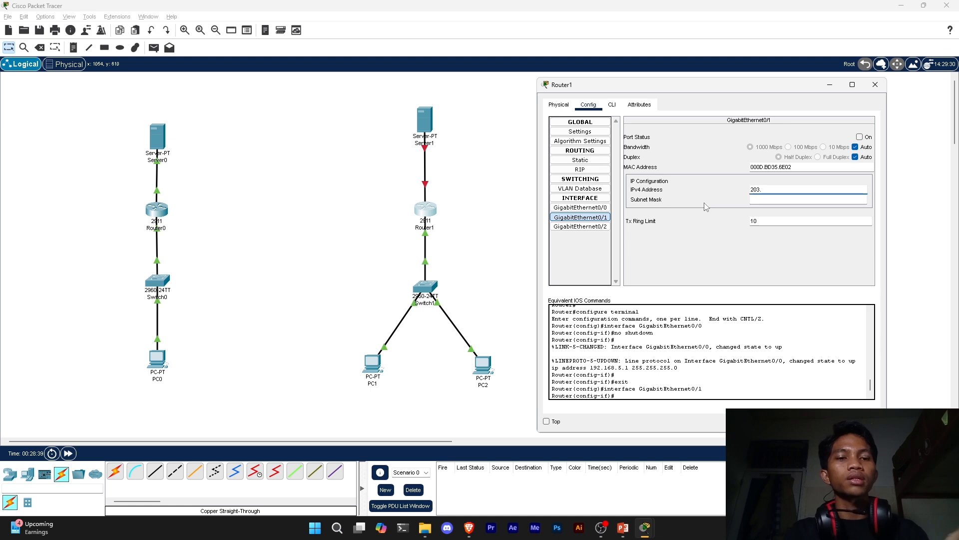
pyautogui.write('0.113.1')
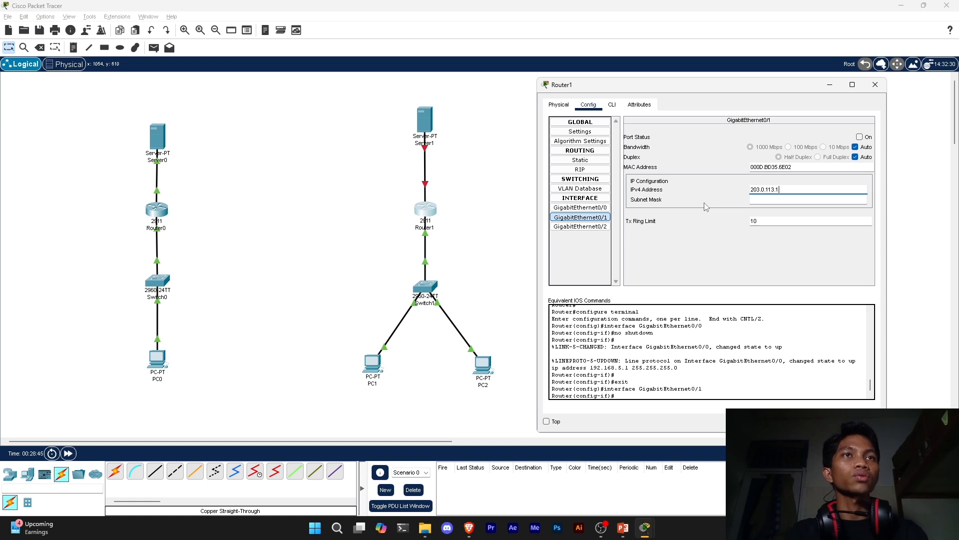
pyautogui.press('Tab')
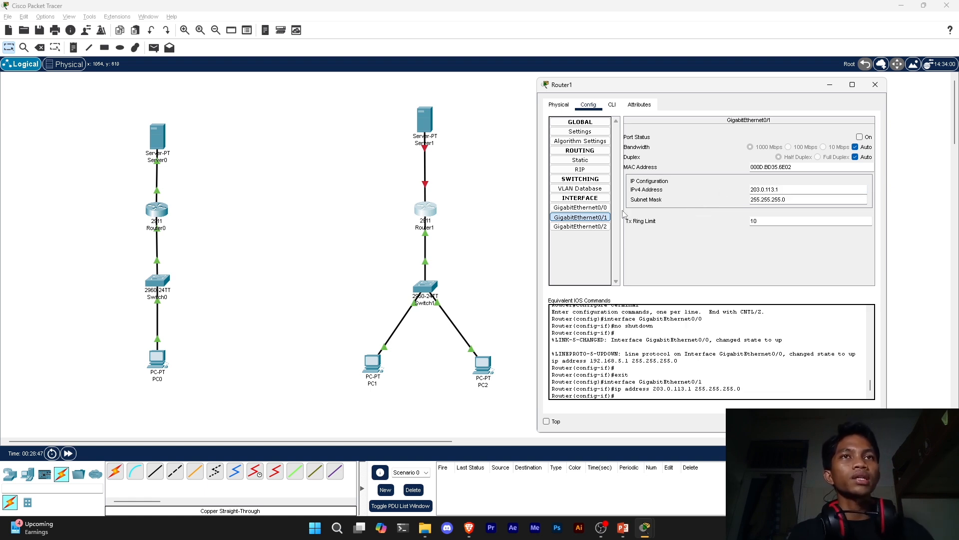
# In Router1's command line, set GigabitEthernet0/0 as the NAT inside interface with "ip nat inside" and exit its interface mode.
pyautogui.click(593, 207)
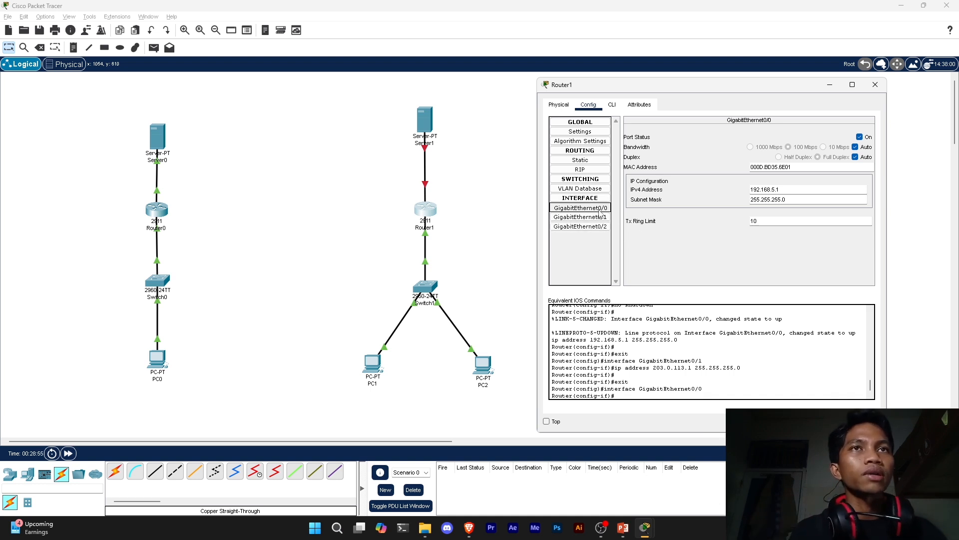
pyautogui.click(612, 104)
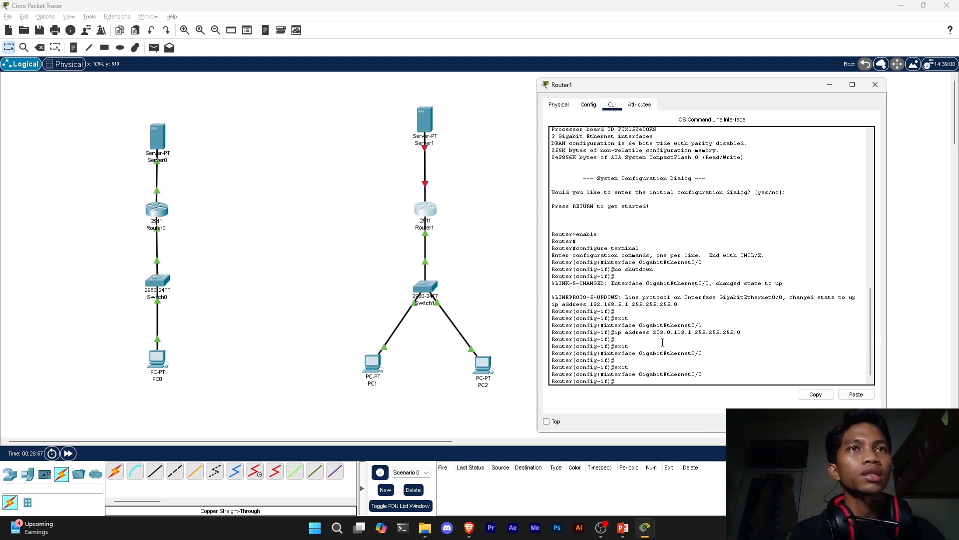
pyautogui.moveTo(600, 374); pyautogui.dragTo(704, 375)
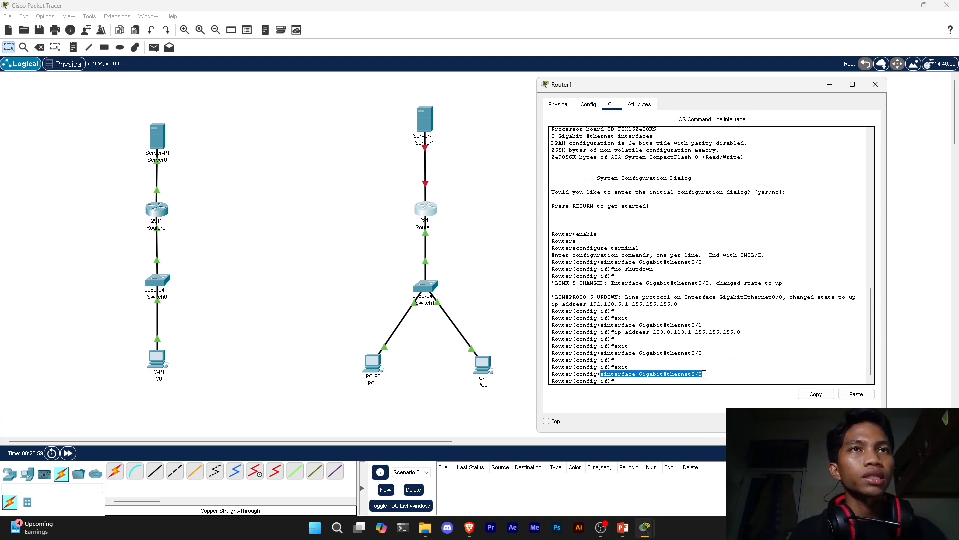
pyautogui.click(640, 384)
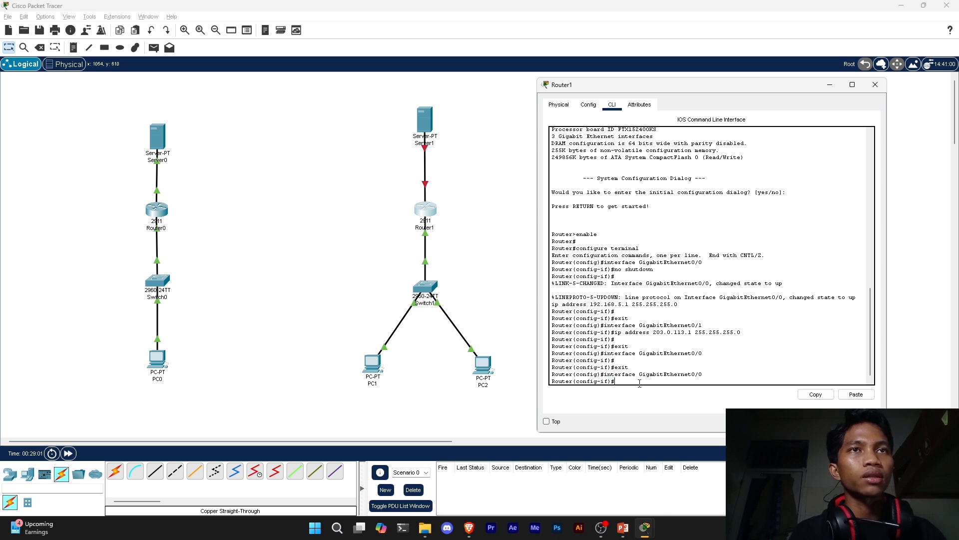
pyautogui.write('nat')
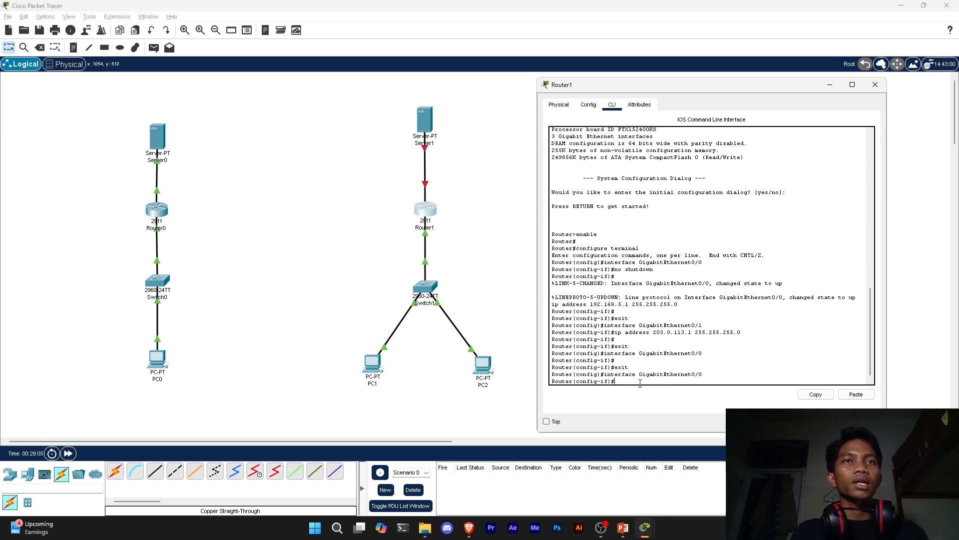
pyautogui.write(' nat insi')
pyautogui.press('Tab')
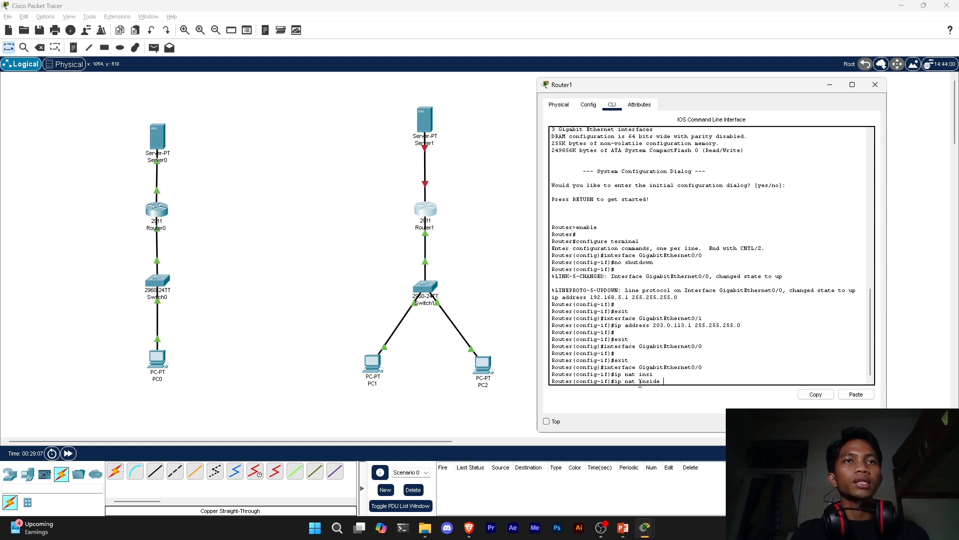
pyautogui.press('Return')
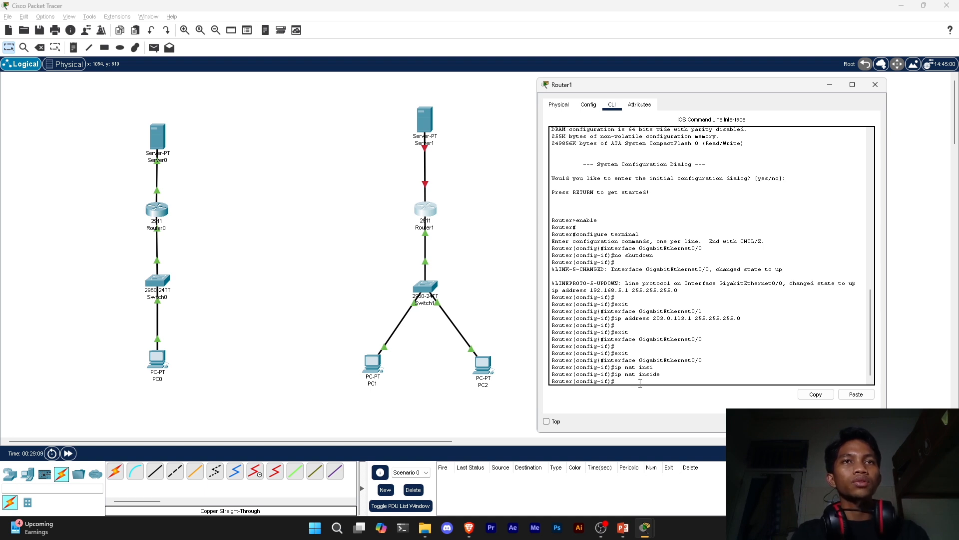
pyautogui.write('exit')
pyautogui.press('Return')
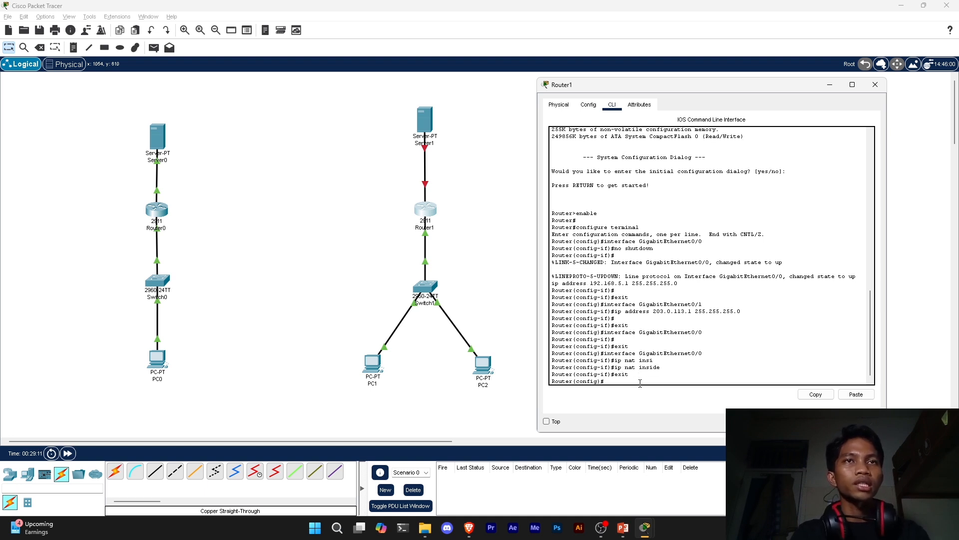
# Enter interface gigabitEthernet0/1 on Router1 and set it as the NAT outside interface with "ip nat outside".
pyautogui.write('inter')
pyautogui.press('Tab')
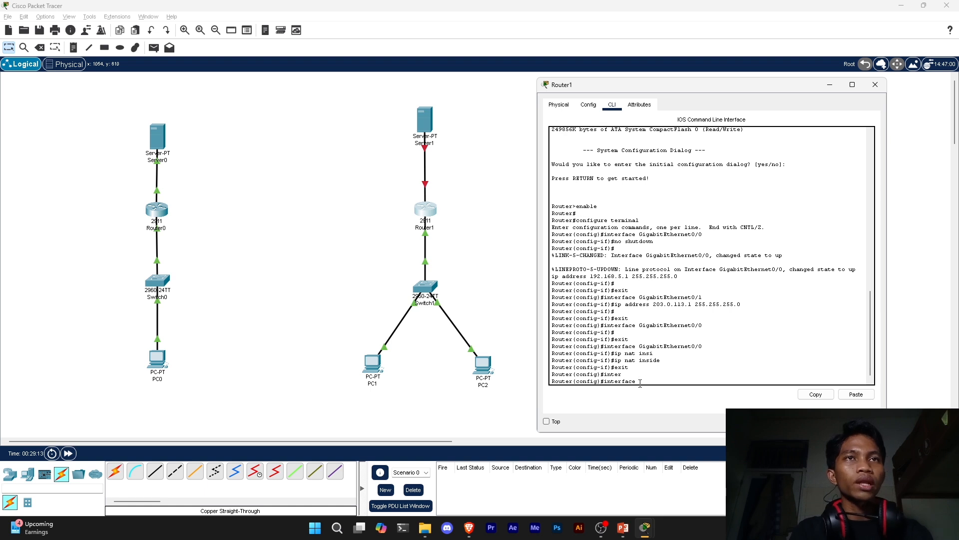
pyautogui.write('giga')
pyautogui.press('Tab')
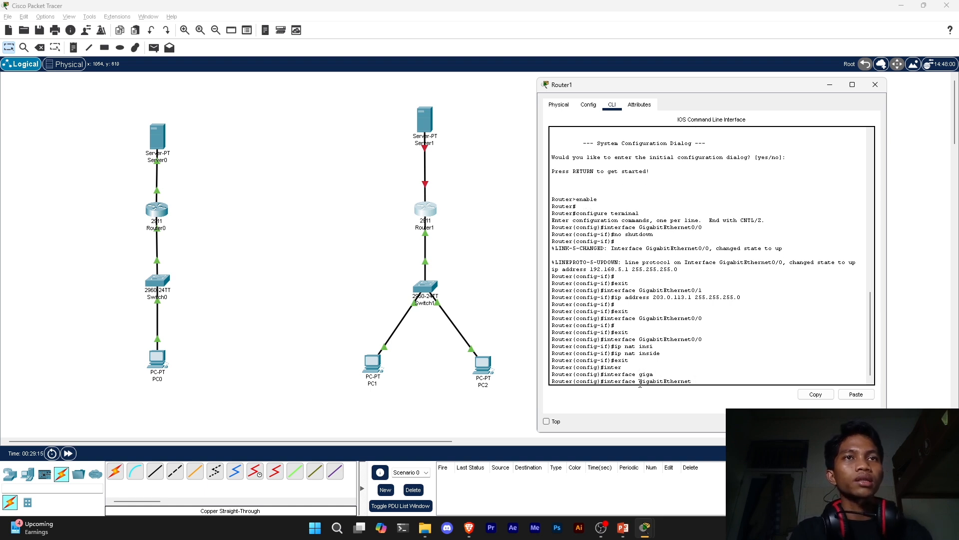
pyautogui.write('0')
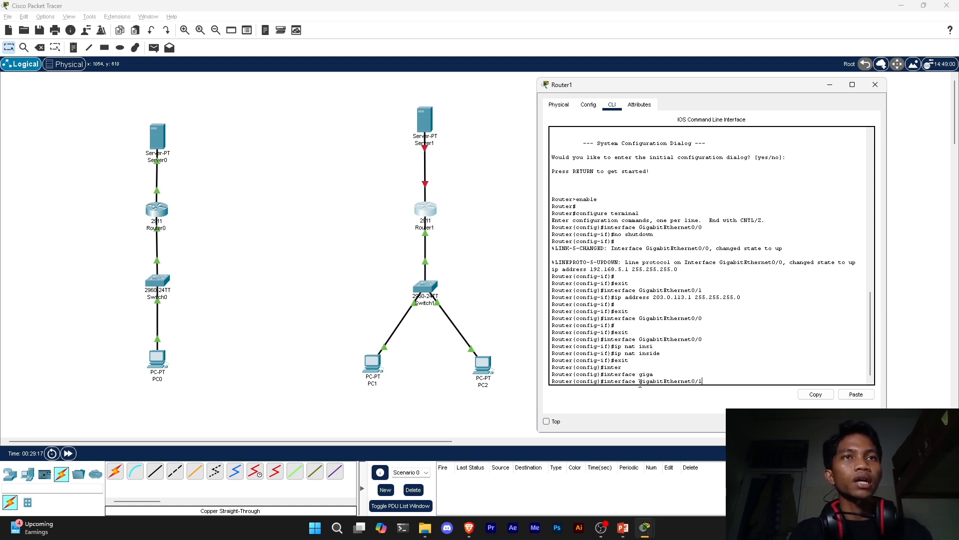
pyautogui.write('/1')
pyautogui.press('Return')
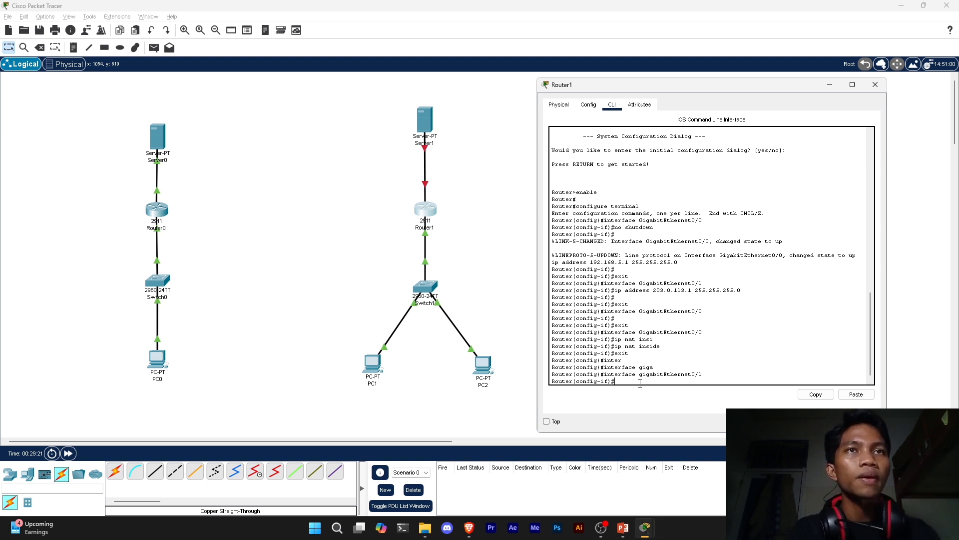
pyautogui.write('ip')
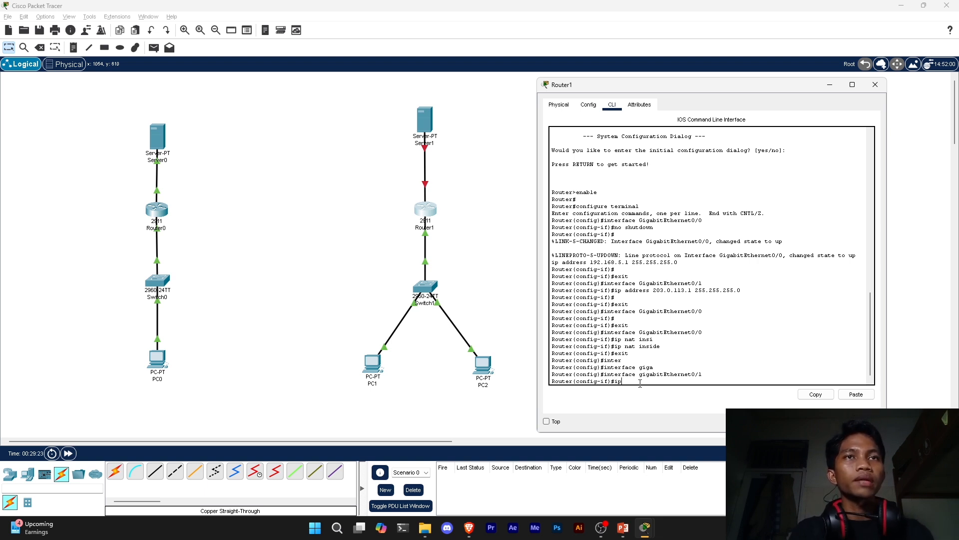
pyautogui.write(' nat out')
pyautogui.press('Tab')
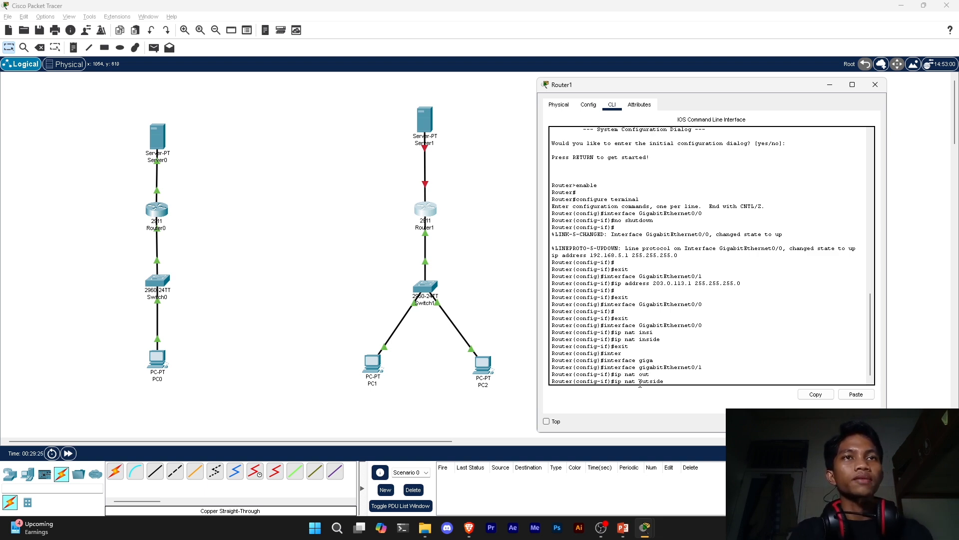
pyautogui.press('Return')
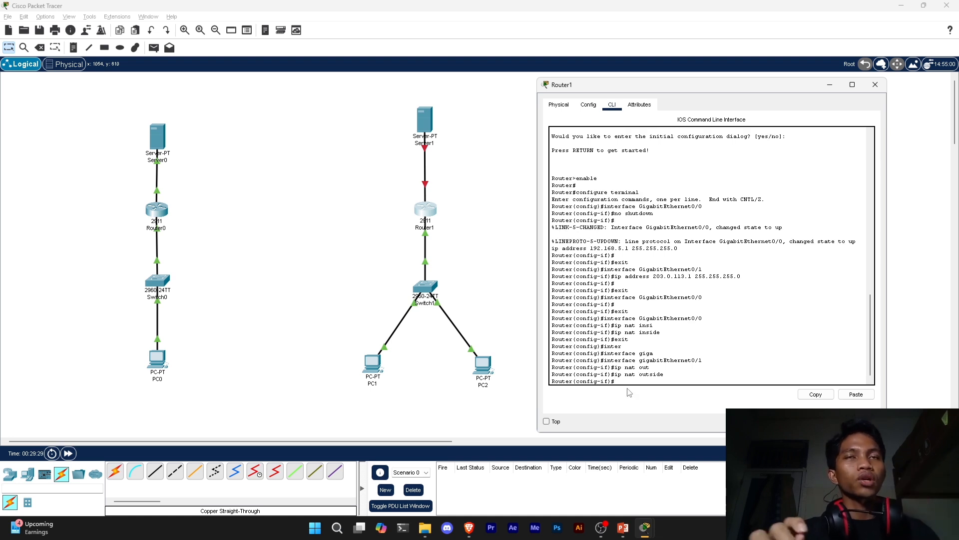
# Turn on Router1's GigabitEthernet0/1 port in its interface configuration.
pyautogui.click(587, 104)
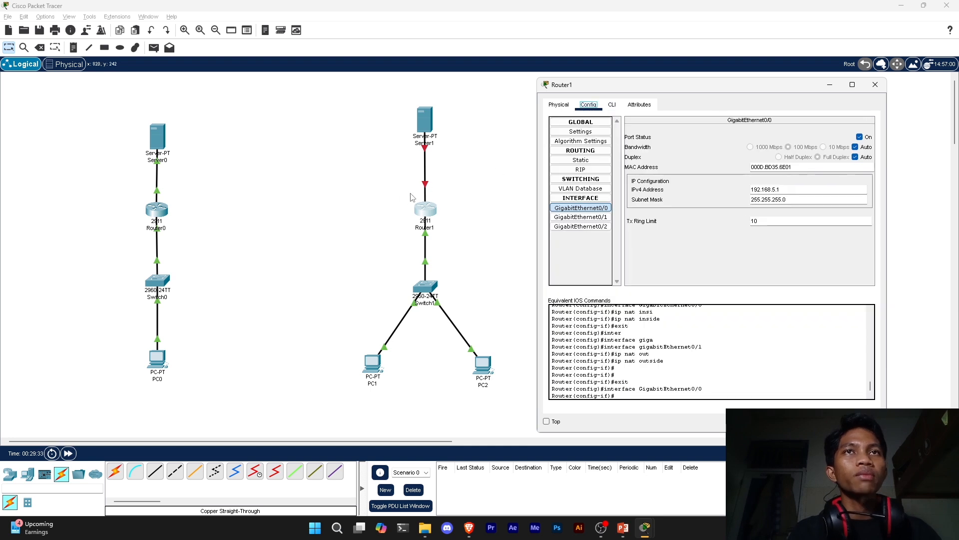
pyautogui.click(581, 217)
pyautogui.click(860, 137)
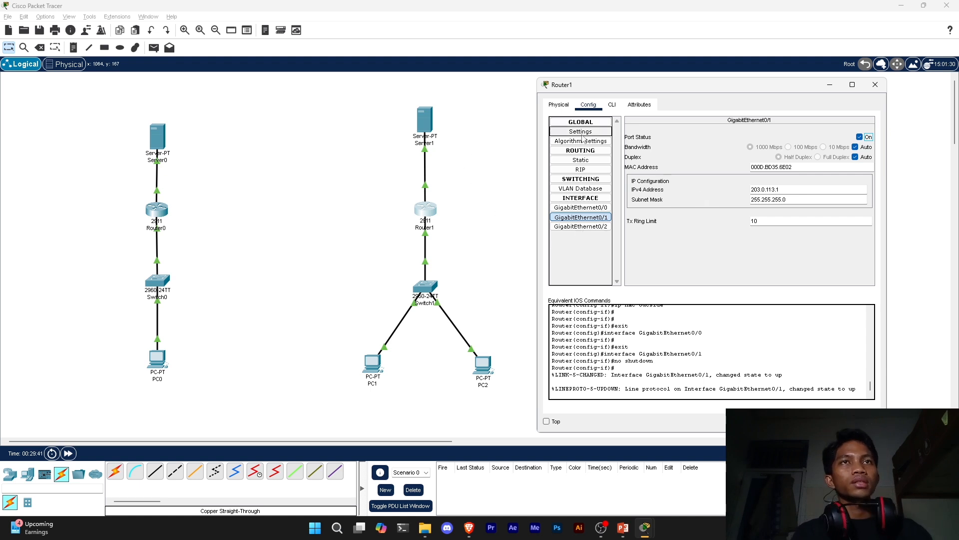
# Back in Router1's command line, exit to privileged mode and re-enter global configuration mode with "conf t".
pyautogui.click(612, 105)
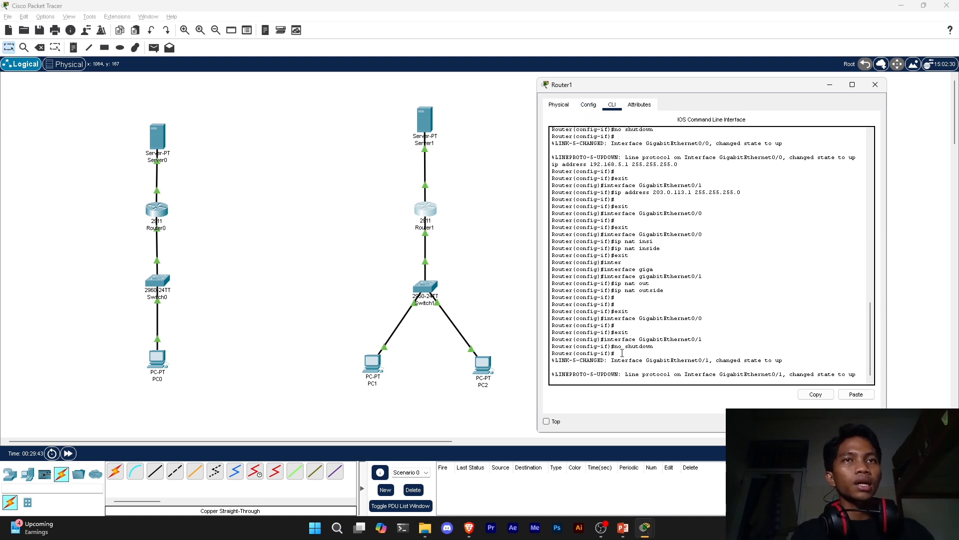
pyautogui.press('Return')
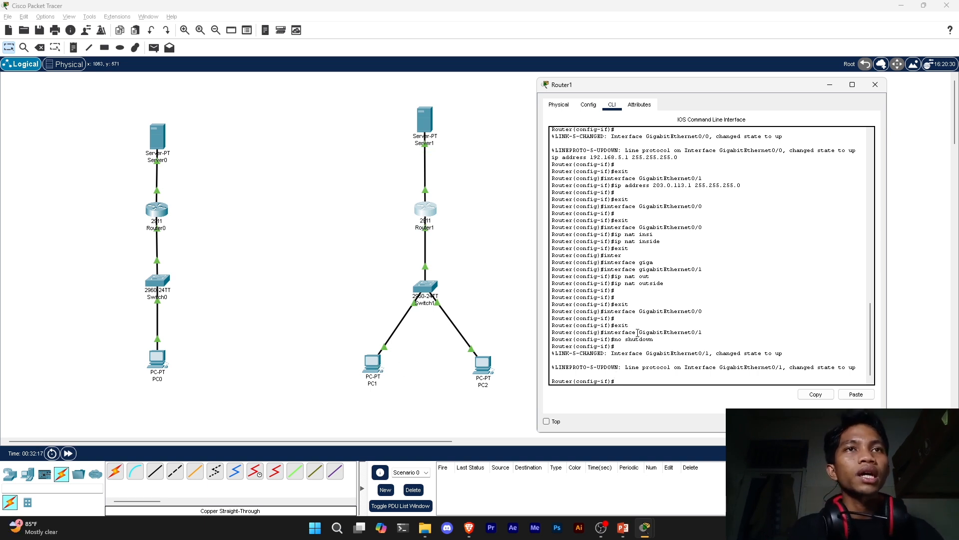
pyautogui.moveTo(665, 88); pyautogui.dragTo(664, 69)
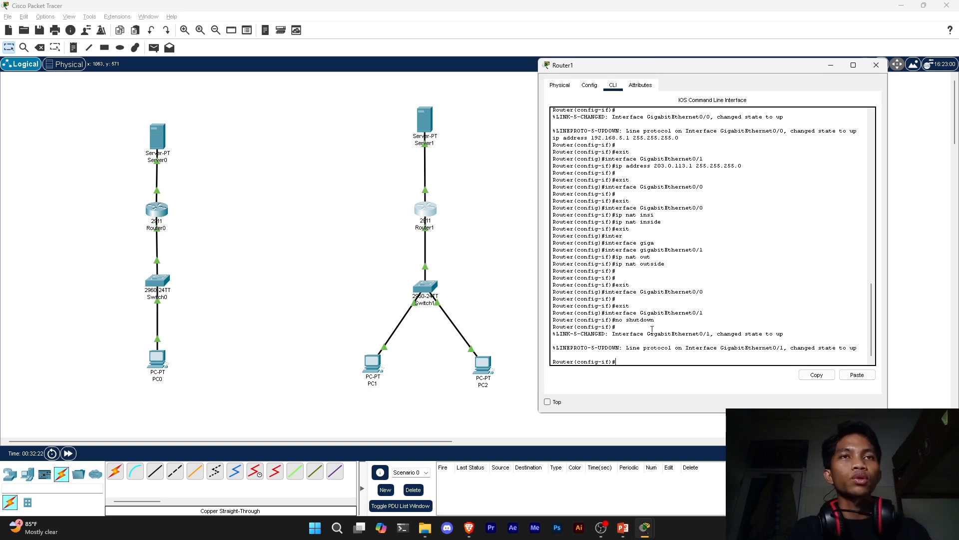
pyautogui.write('exit')
pyautogui.press('Return')
pyautogui.write('e')
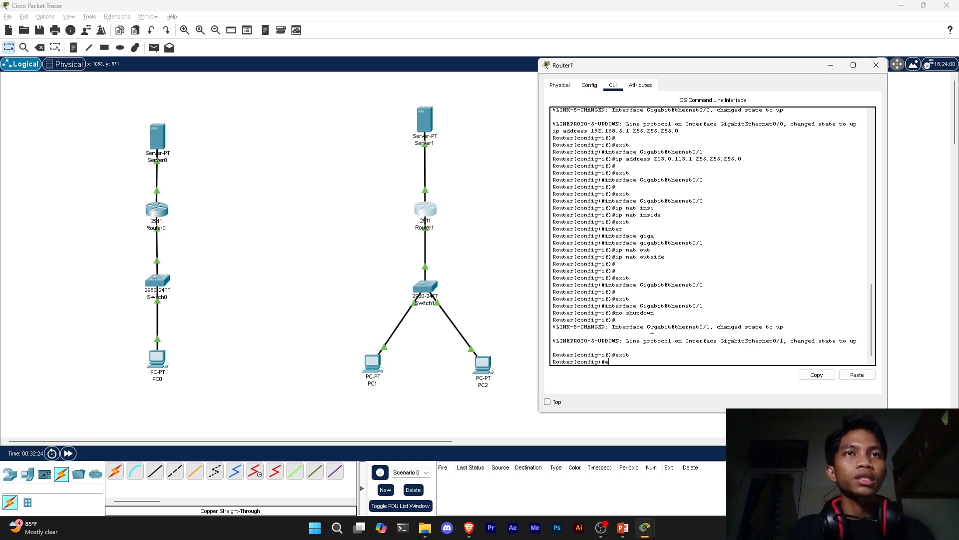
pyautogui.write('xit')
pyautogui.press('Return')
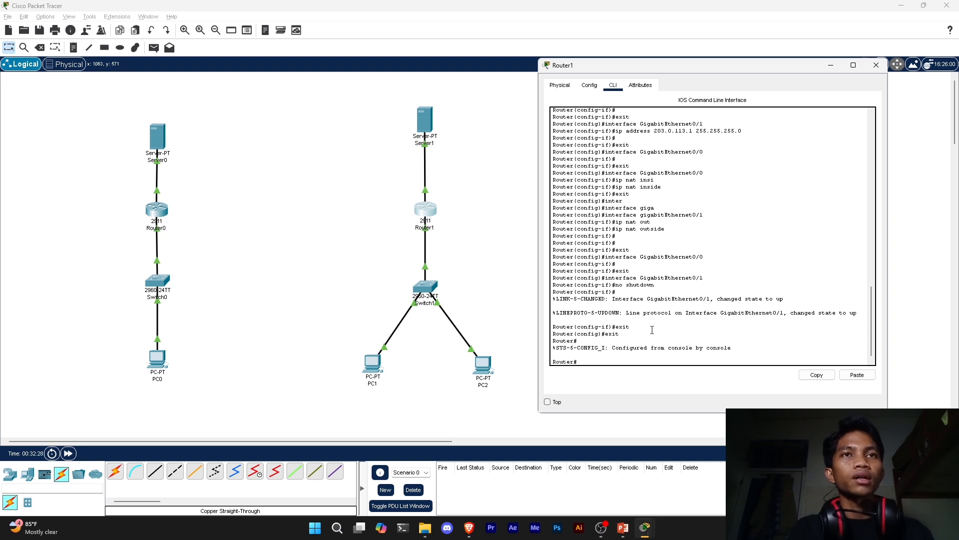
pyautogui.write('e')
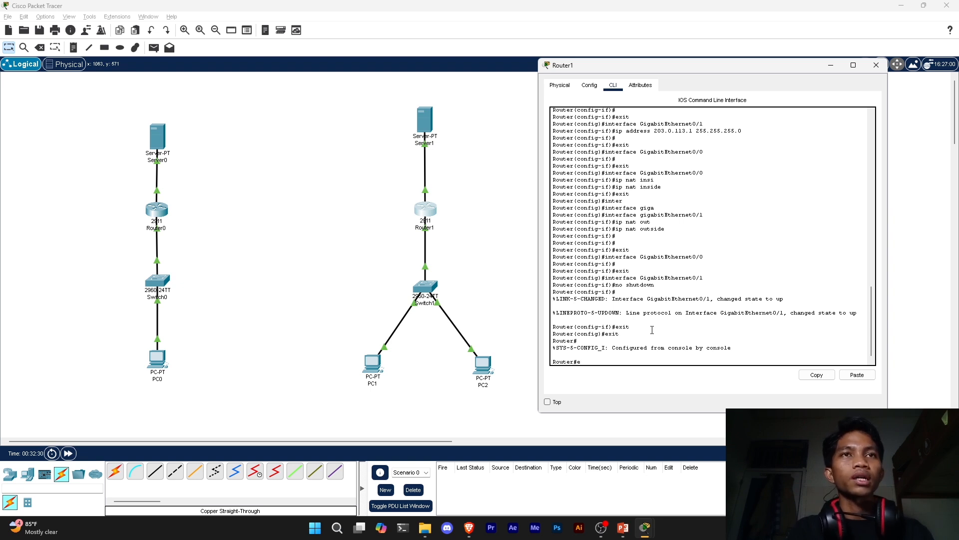
pyautogui.write('nf')
pyautogui.press('BackSpace')
pyautogui.press('BackSpace')
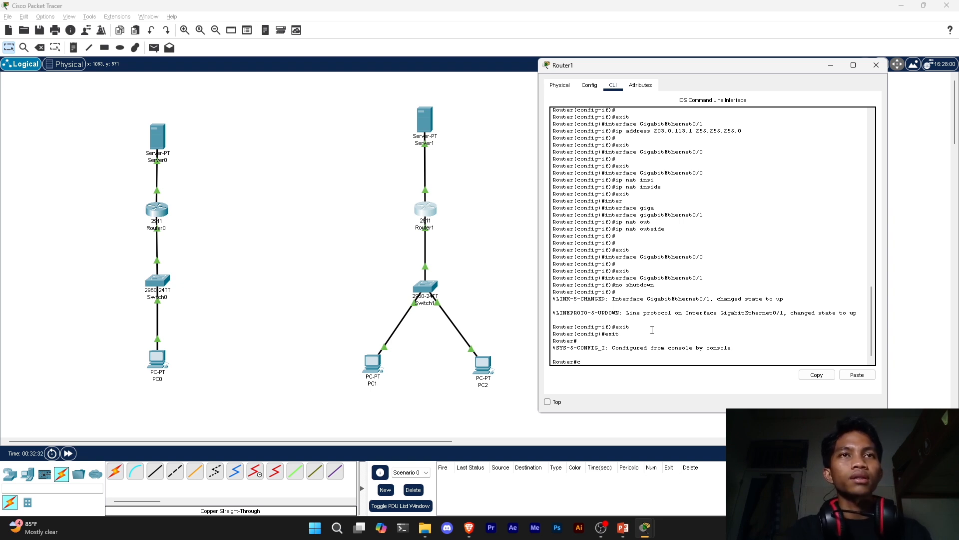
pyautogui.write('onf t')
pyautogui.press('Return')
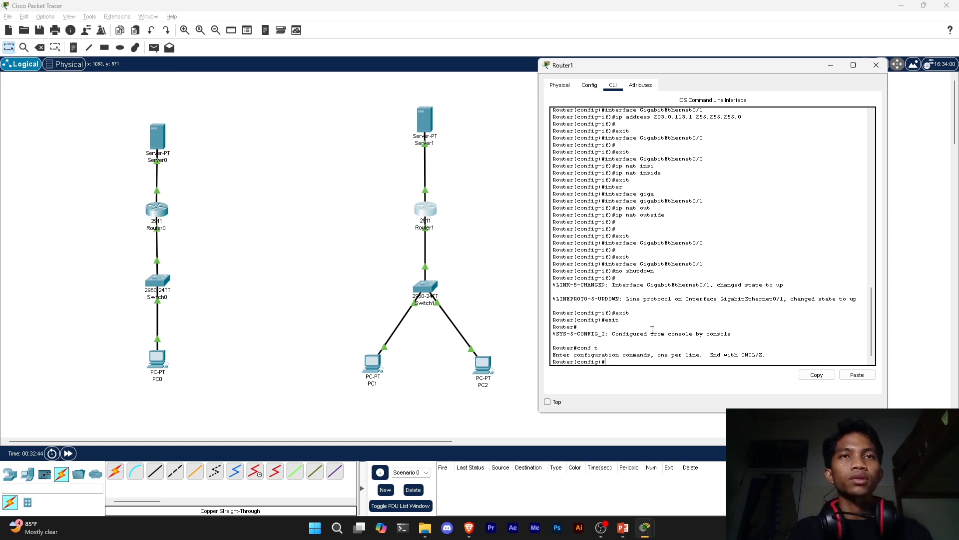
# Write an access-list 1 command on Router1 that permits network 192.168.5.0 with wildcard mask 0.0.0.255.
pyautogui.write('cc')
pyautogui.press('Tab')
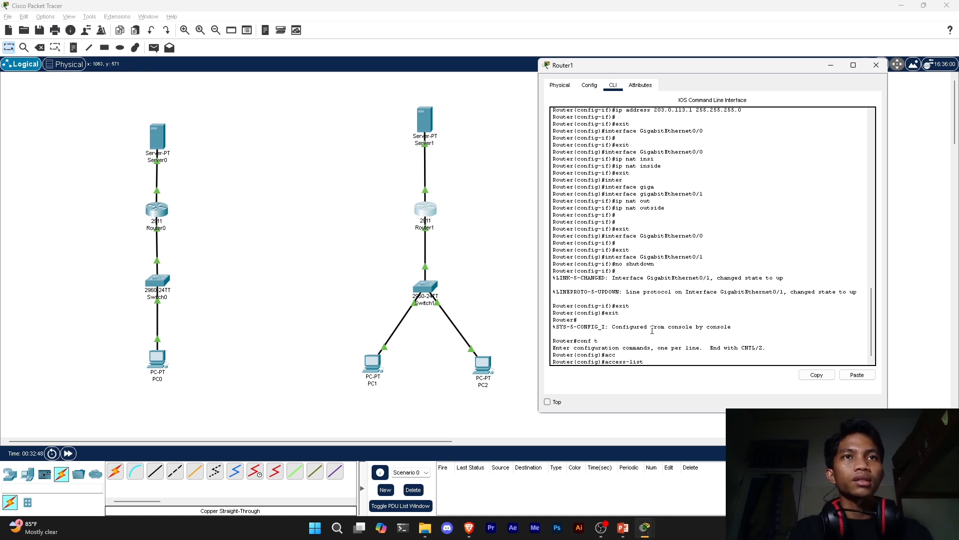
pyautogui.write('1 permit')
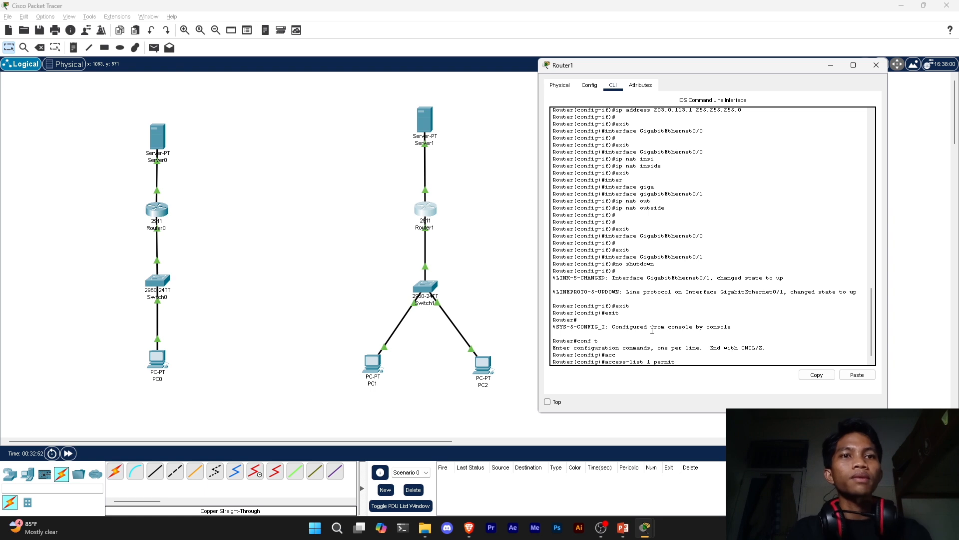
pyautogui.write(' 192.1')
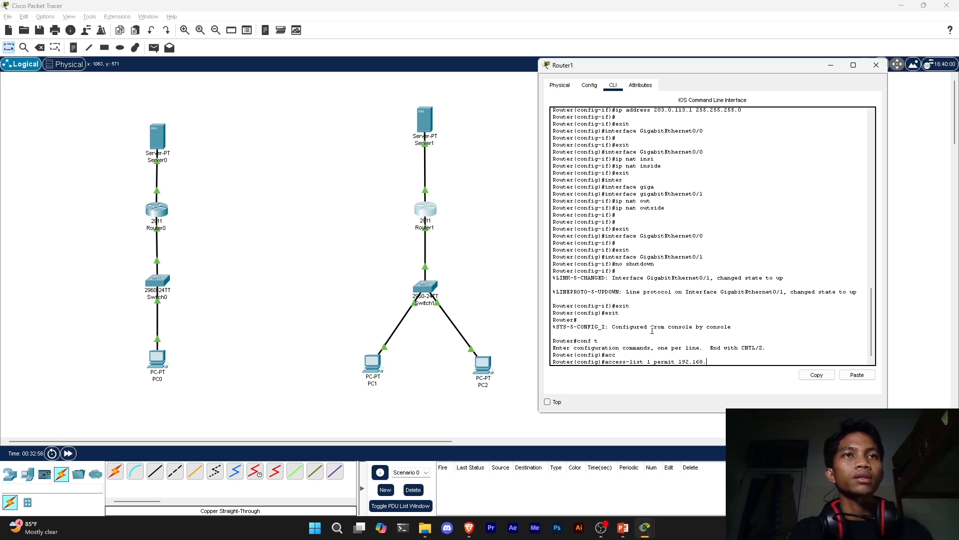
pyautogui.write('68.')
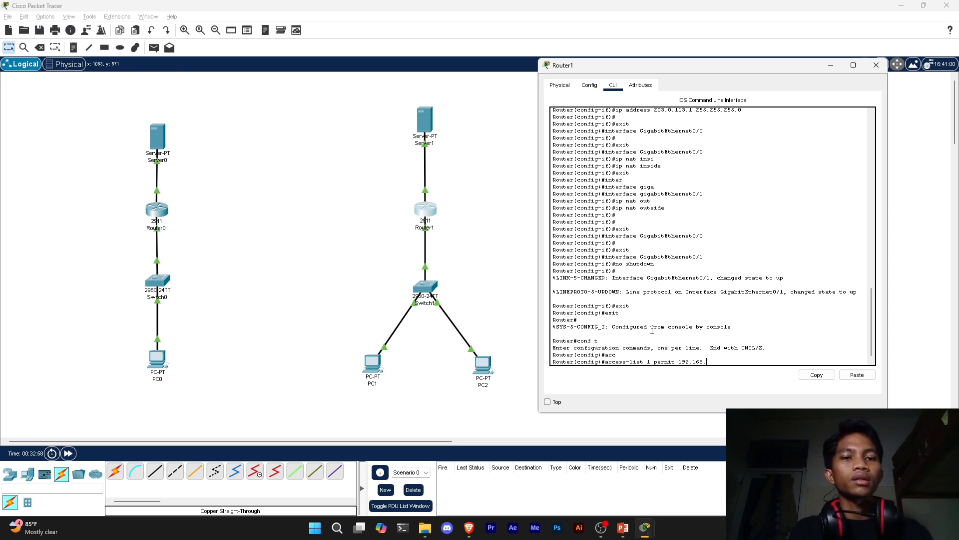
pyautogui.write('0')
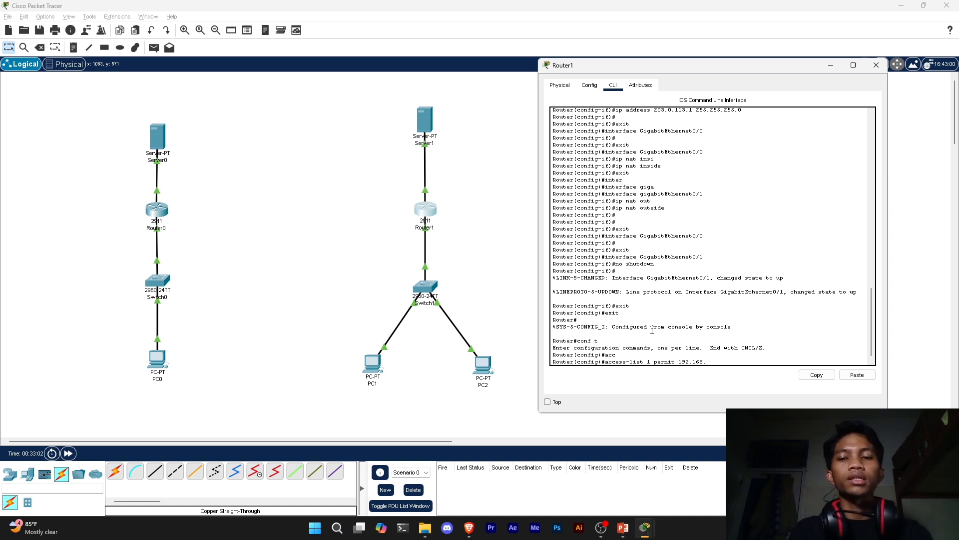
pyautogui.write('5.0')
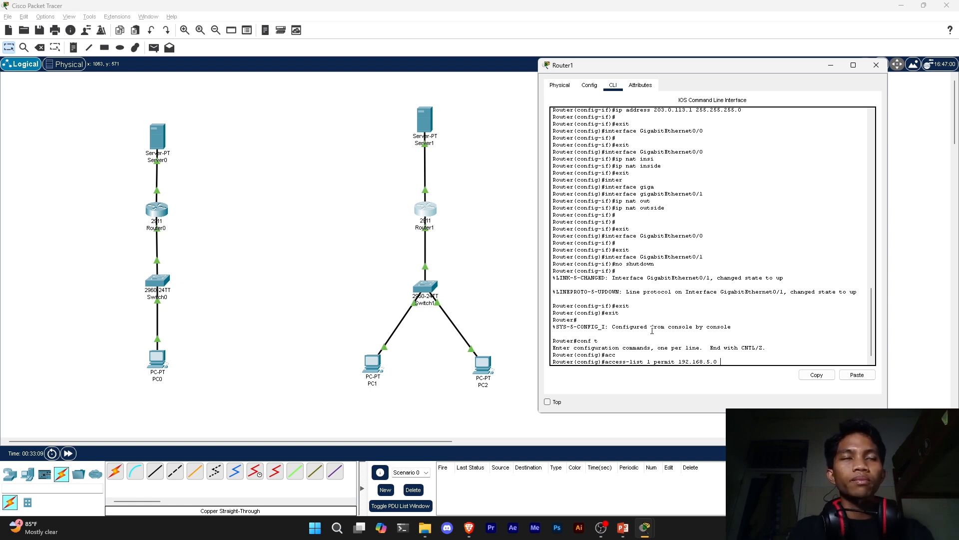
pyautogui.write('192.168.5.0')
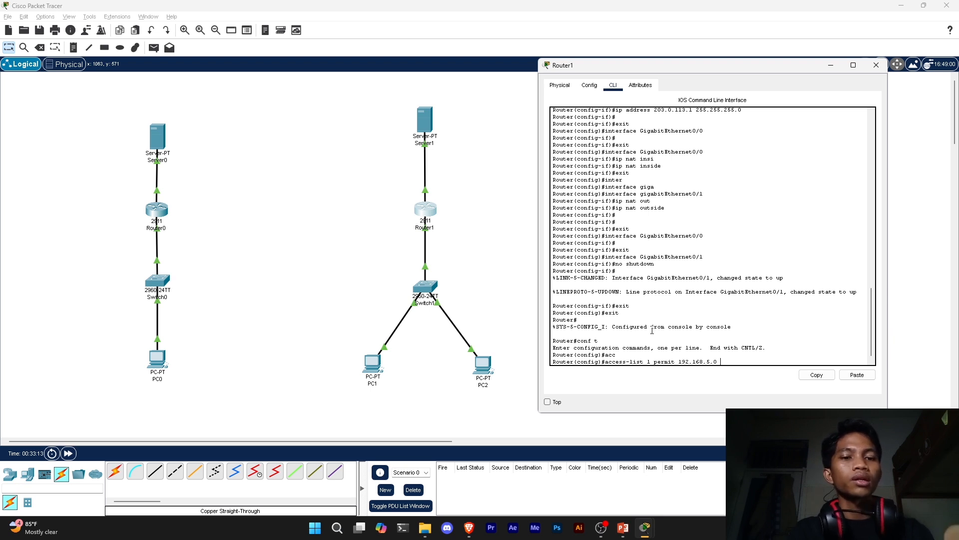
pyautogui.write(' 0.0.0')
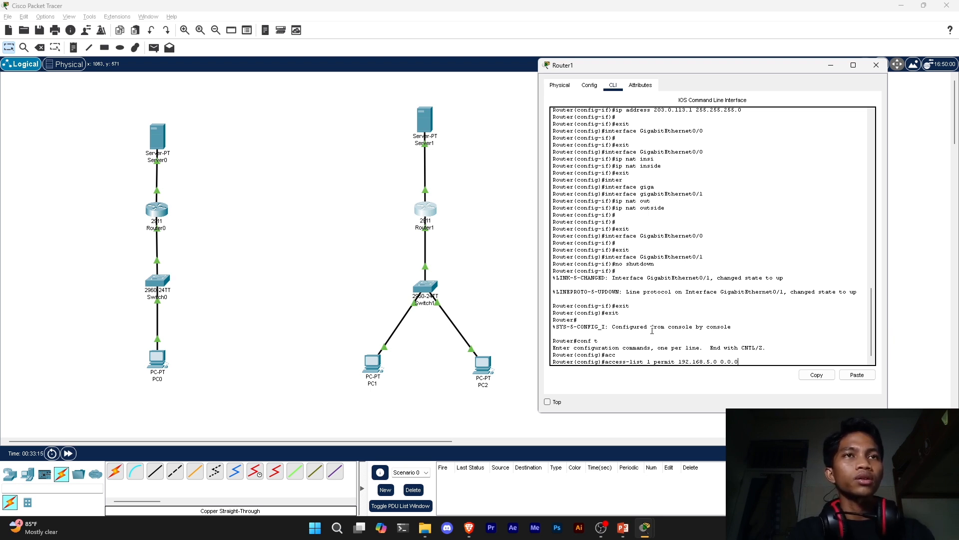
pyautogui.write('.255')
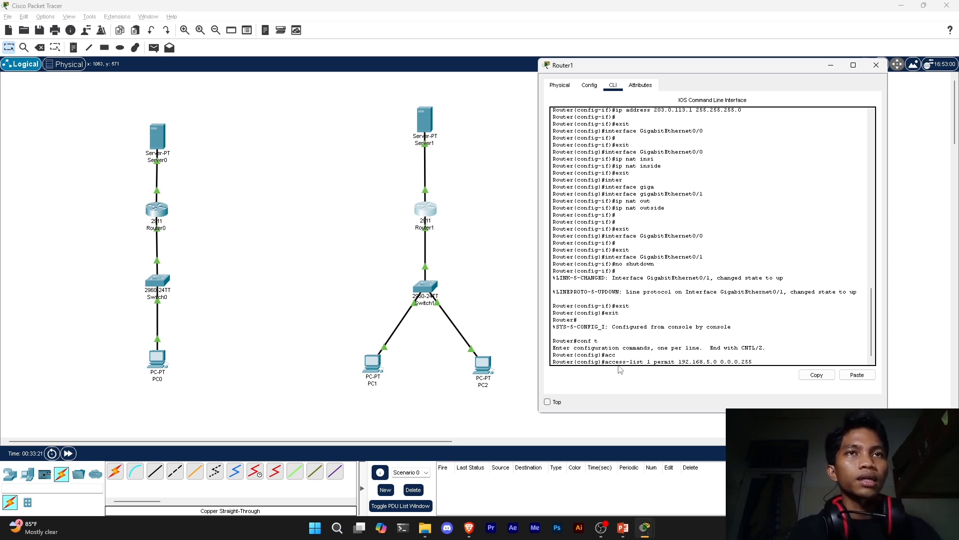
# Review the list number, network address and wildcard mask in Router1's access-list command and execute it.
pyautogui.moveTo(605, 362); pyautogui.dragTo(653, 362)
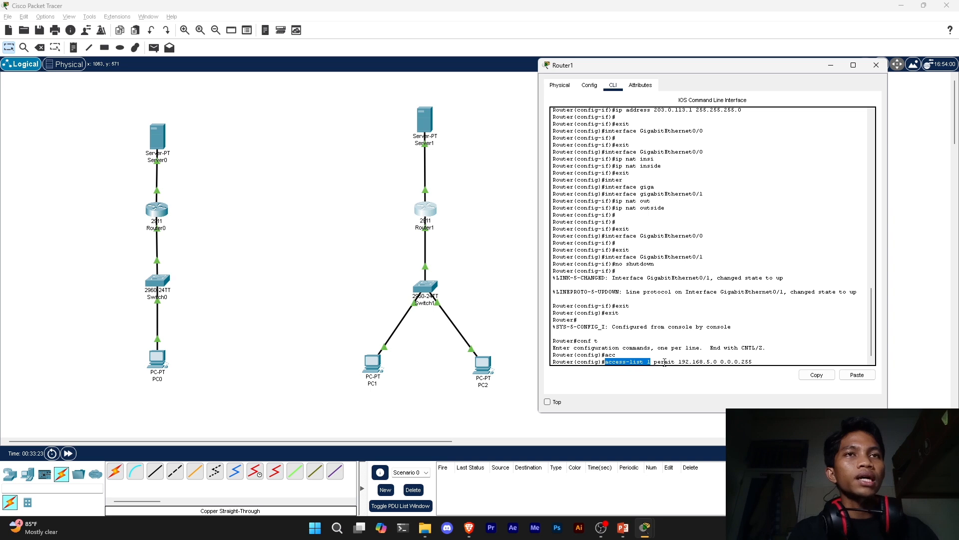
pyautogui.click(664, 362)
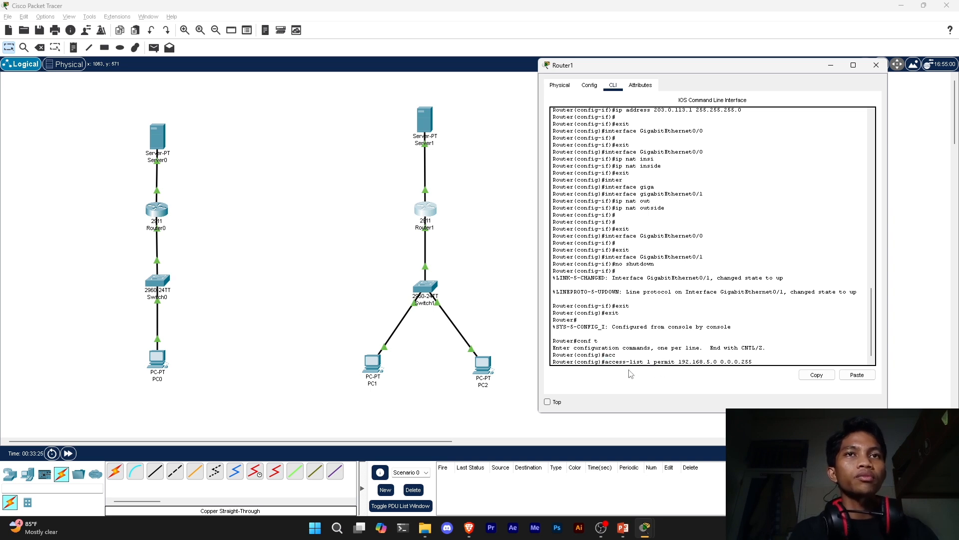
pyautogui.click(661, 361)
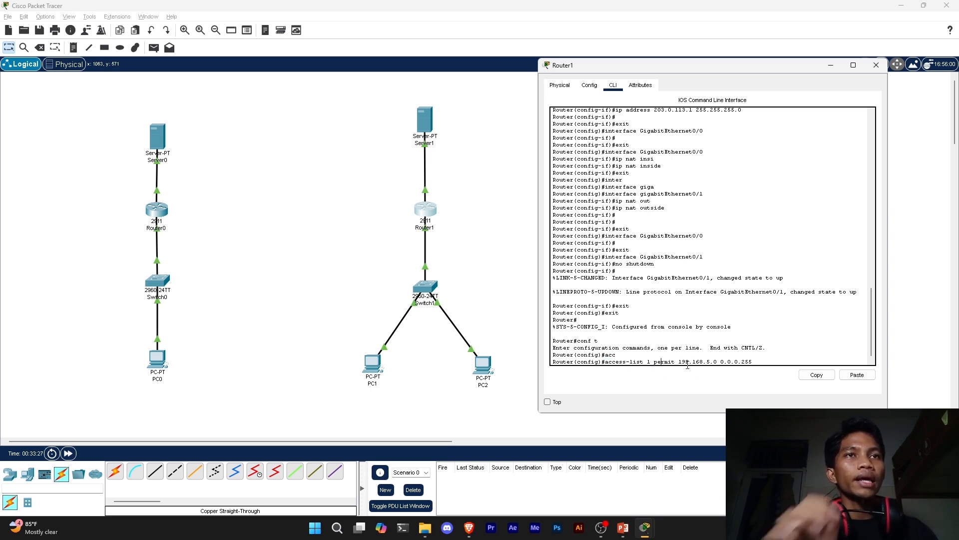
pyautogui.moveTo(714, 361); pyautogui.dragTo(719, 360)
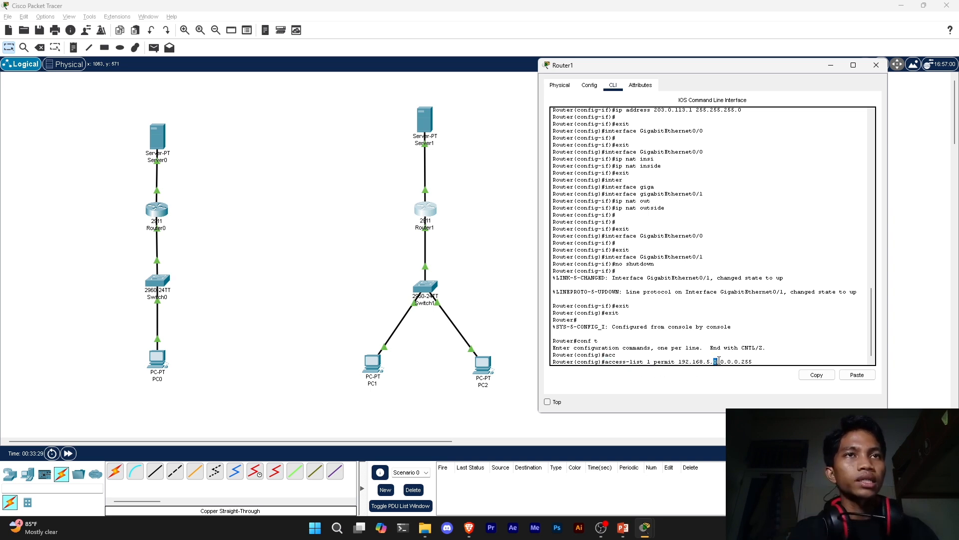
pyautogui.click(743, 362)
pyautogui.moveTo(743, 363); pyautogui.dragTo(754, 362)
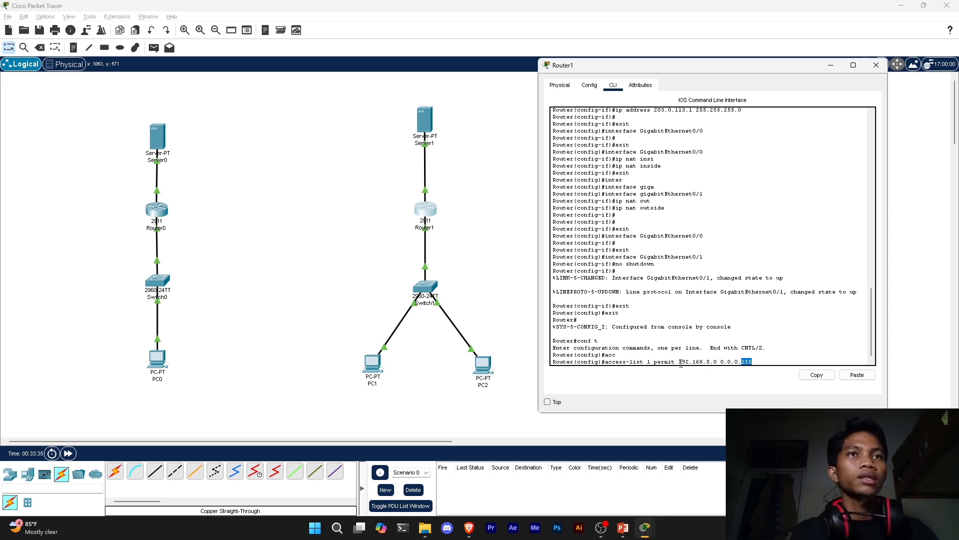
pyautogui.moveTo(679, 361); pyautogui.dragTo(753, 360)
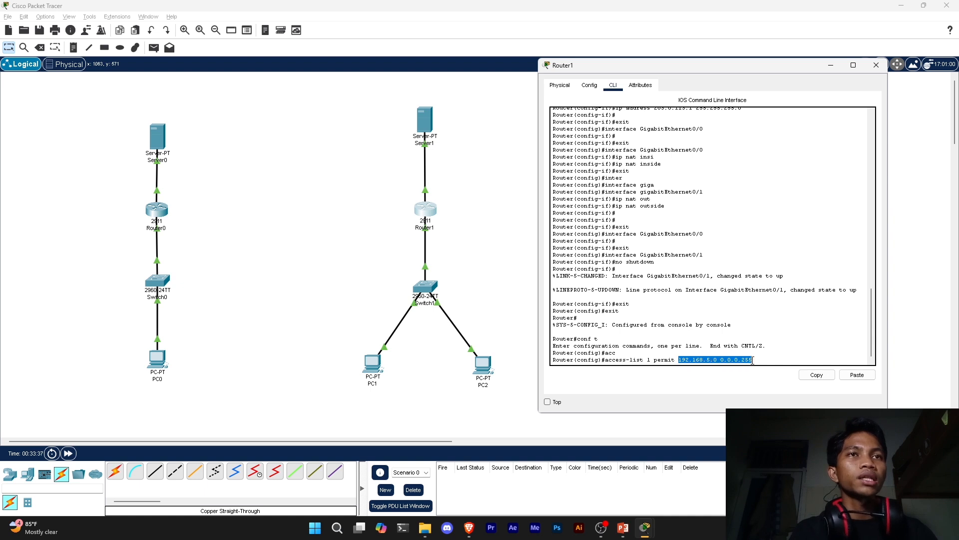
pyautogui.moveTo(678, 361); pyautogui.dragTo(718, 361)
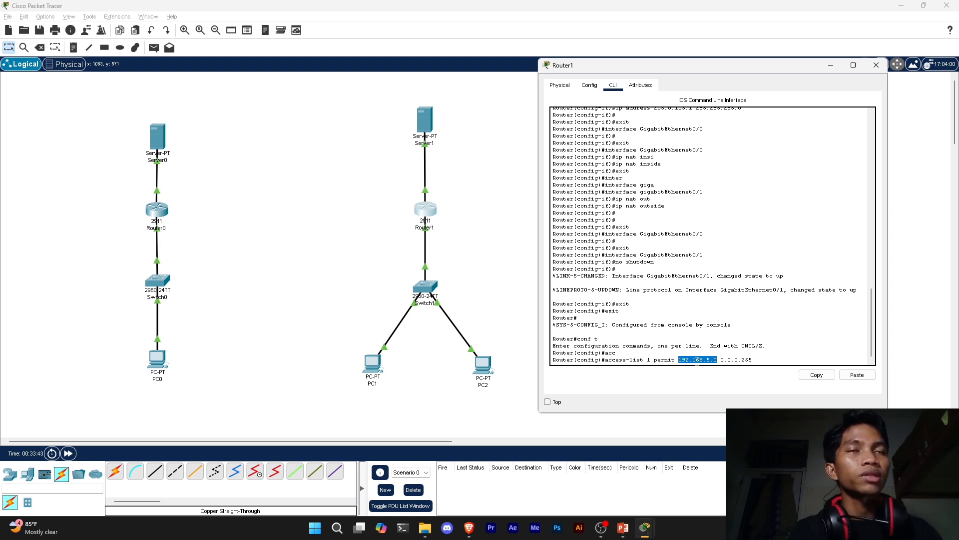
pyautogui.click(749, 360)
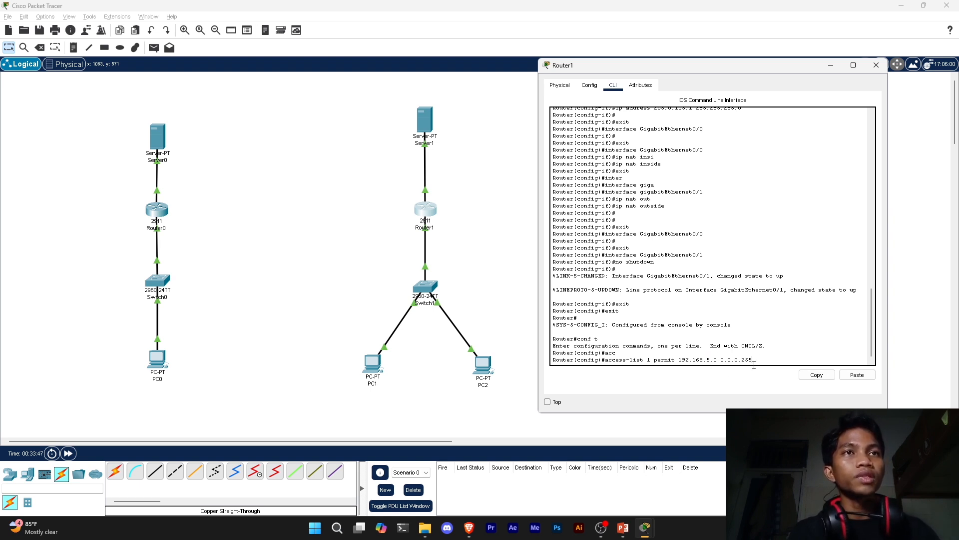
pyautogui.press('Return')
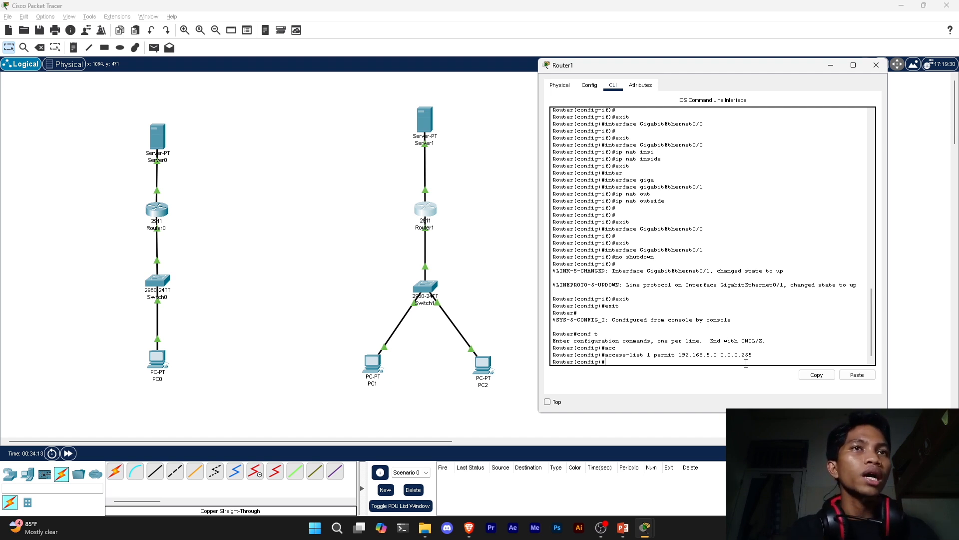
pyautogui.moveTo(687, 359); pyautogui.dragTo(706, 356)
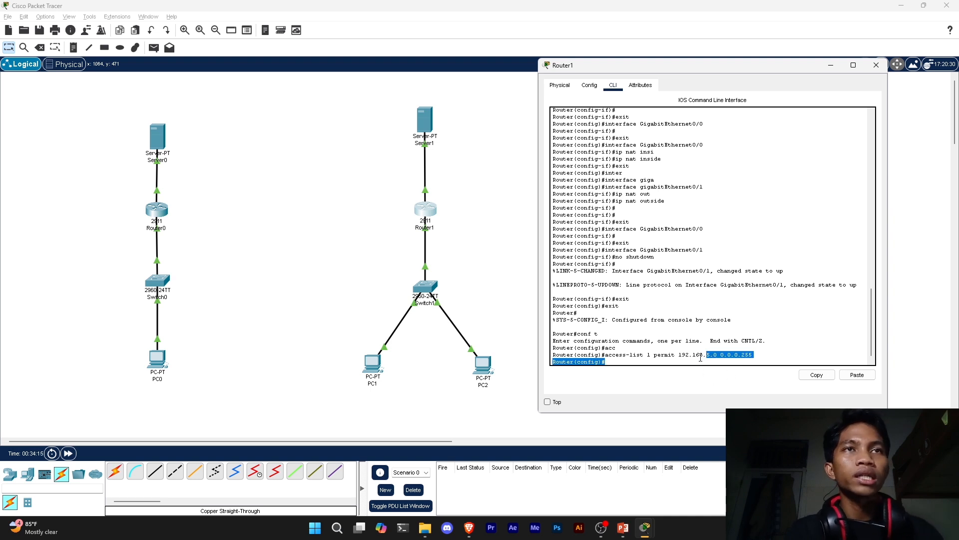
pyautogui.click(682, 356)
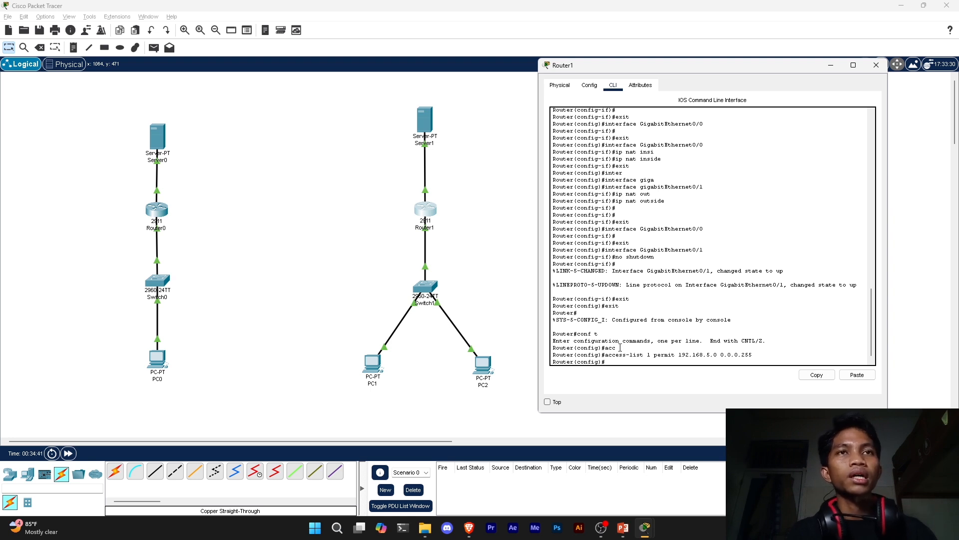
# Write an "ip nat pool" command on Router1 named ALFAPOOL with the address range 203.0.113.20 to 203.0.113.30.
pyautogui.write('ip na')
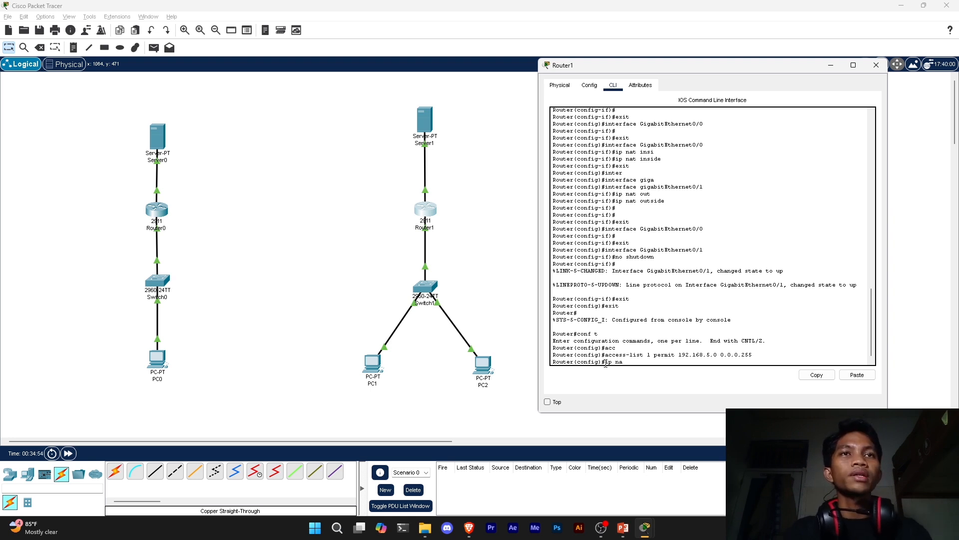
pyautogui.write('t pool')
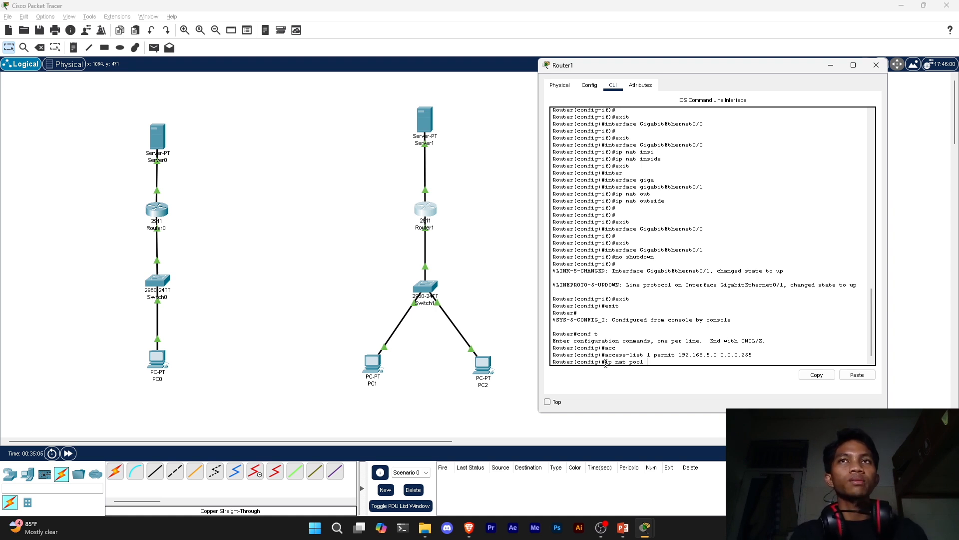
pyautogui.write('FAPOOL 2')
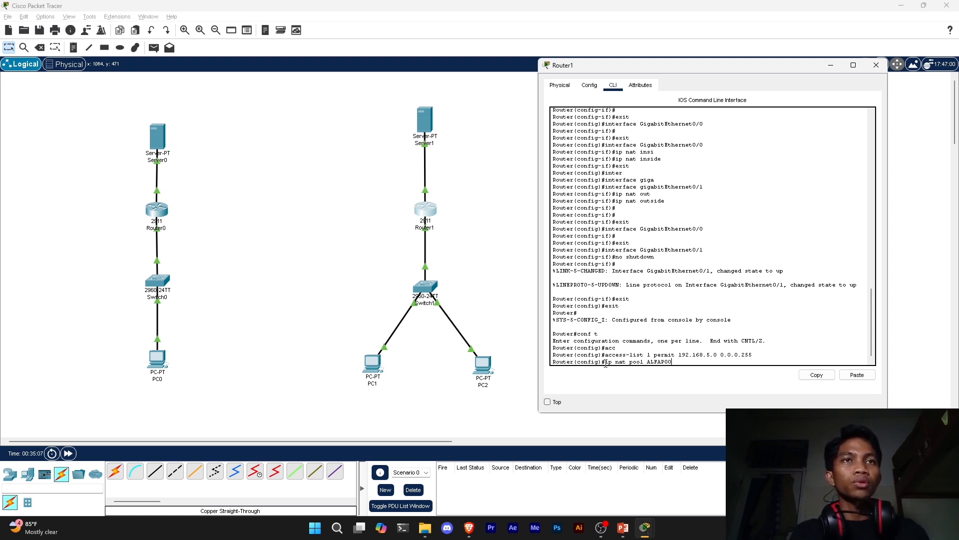
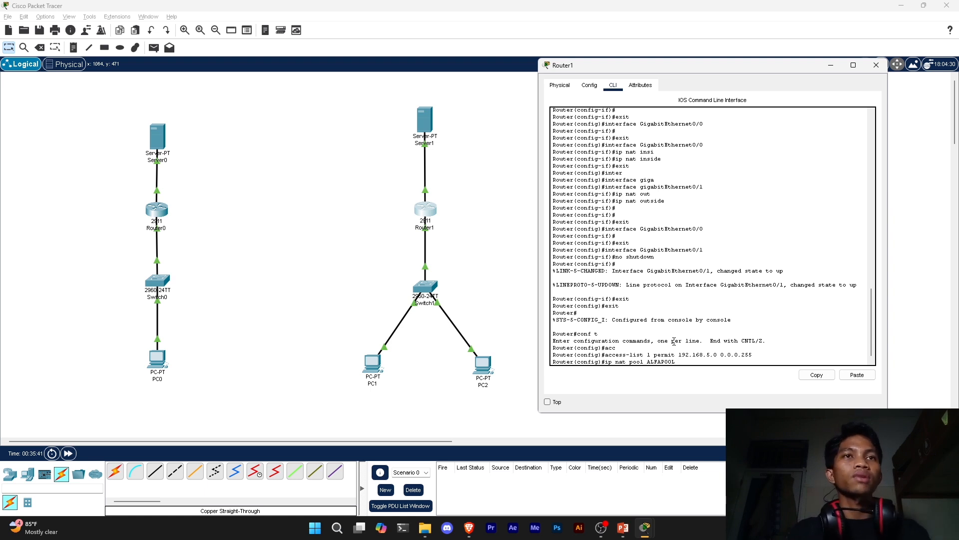
pyautogui.write('03.0.113.')
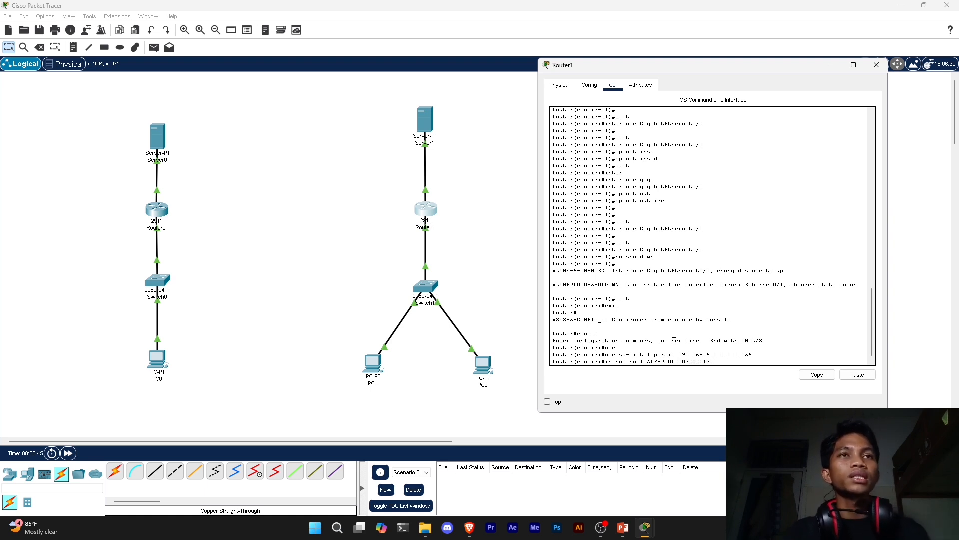
pyautogui.write('10')
pyautogui.press('BackSpace')
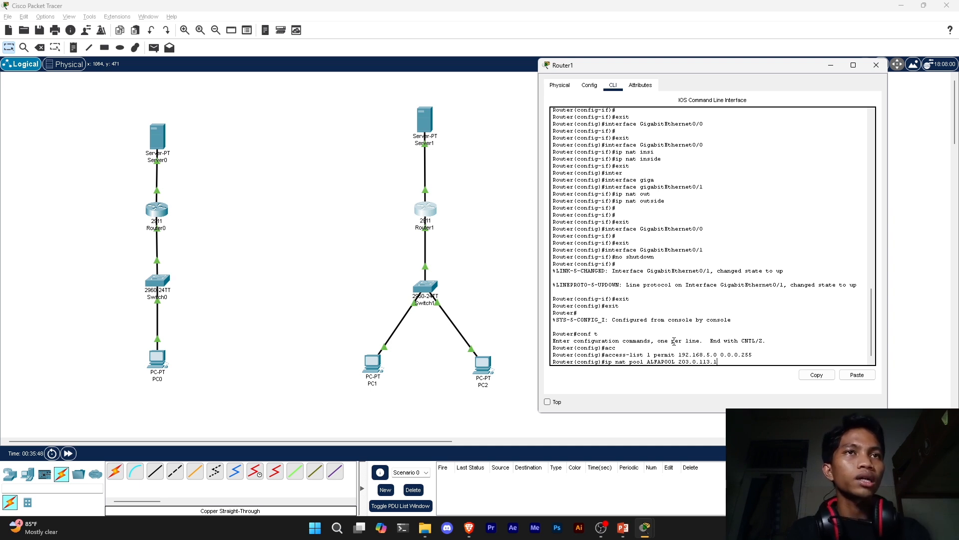
pyautogui.write('20')
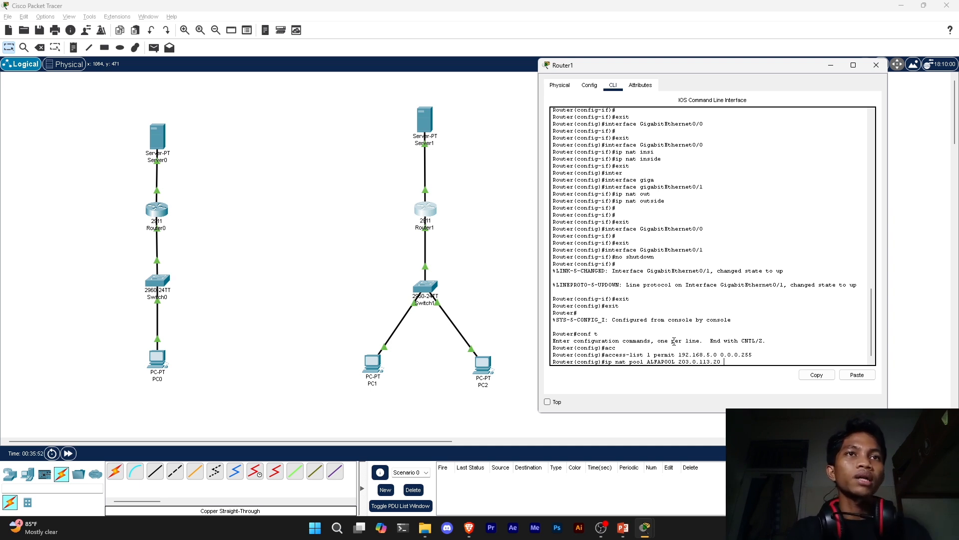
pyautogui.write(' 203.0.')
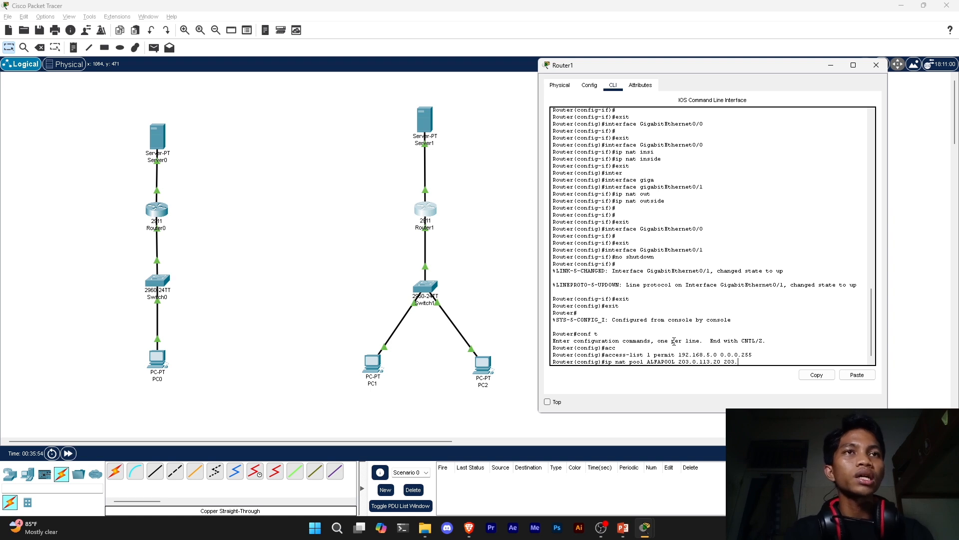
pyautogui.write('113.')
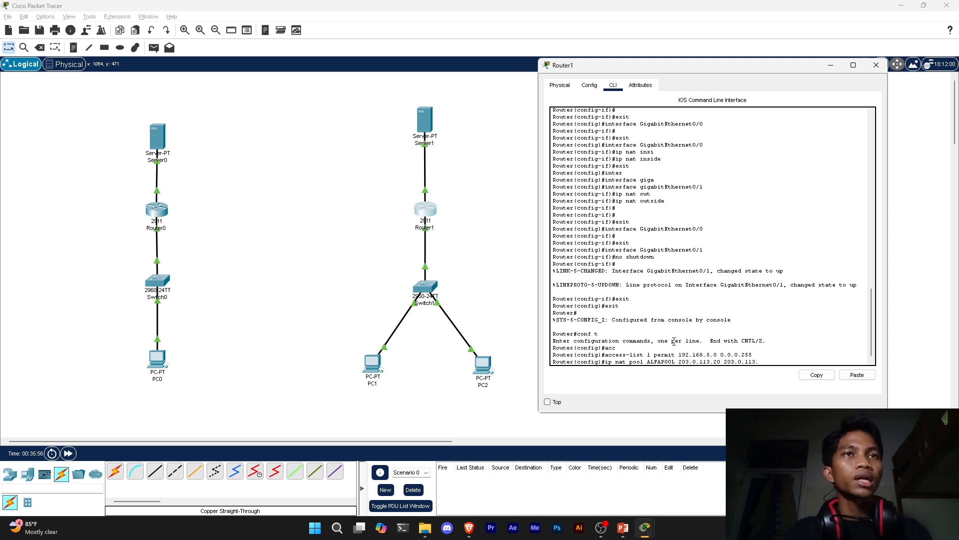
pyautogui.write('30')
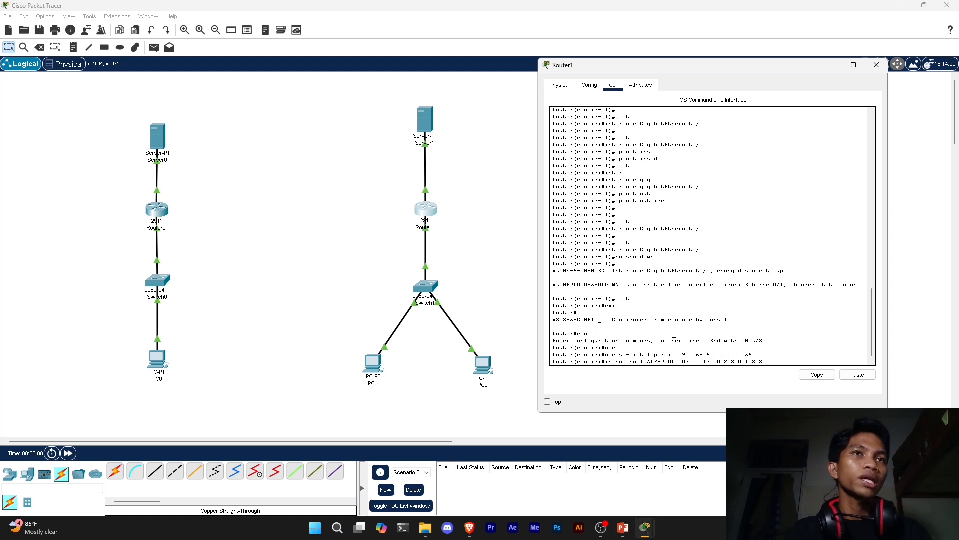
# Complete the ALFAPOOL command with netmask 255.255.255.0 and execute it.
pyautogui.write('net')
pyautogui.press('BackSpace')
pyautogui.press('BackSpace')
pyautogui.press('BackSpace')
pyautogui.press('BackSpace')
pyautogui.press('BackSpace')
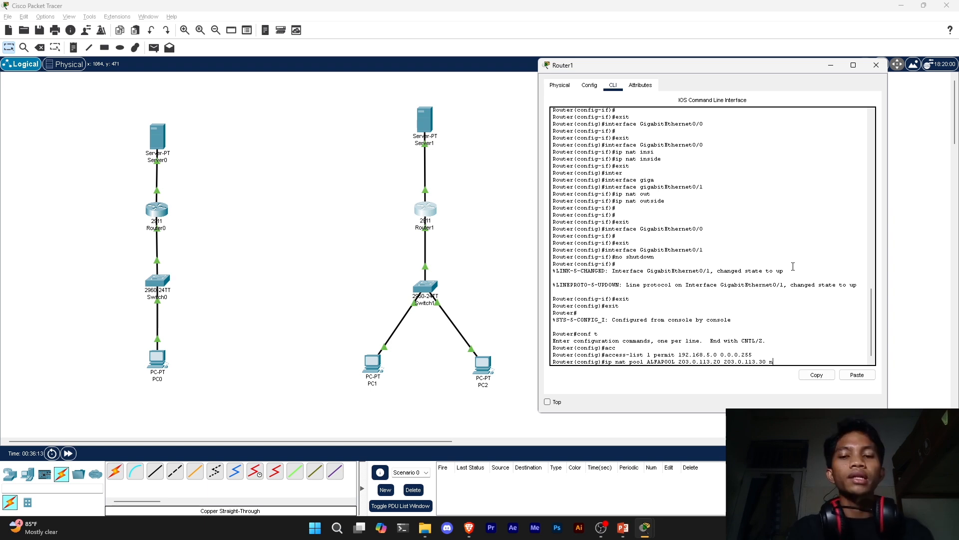
pyautogui.write('mask')
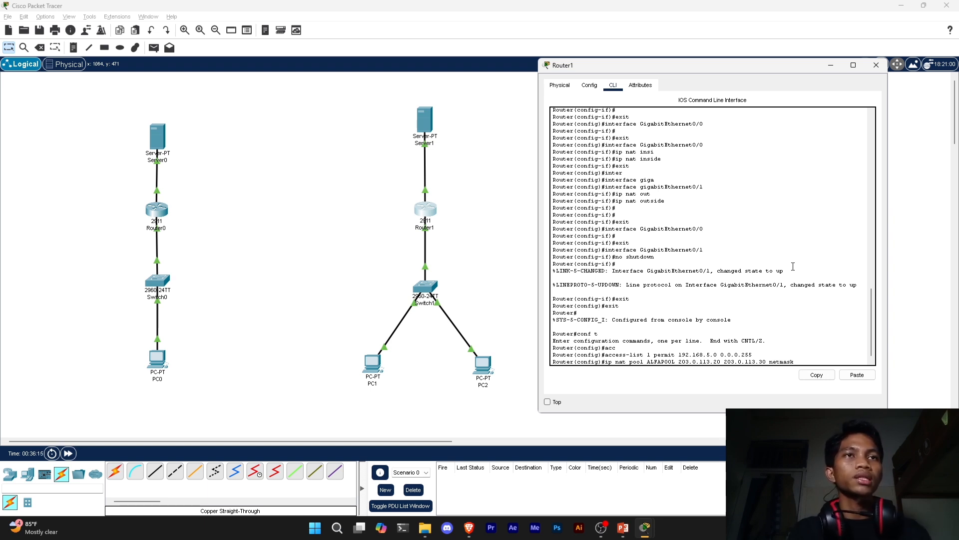
pyautogui.write(' 255.255.255')
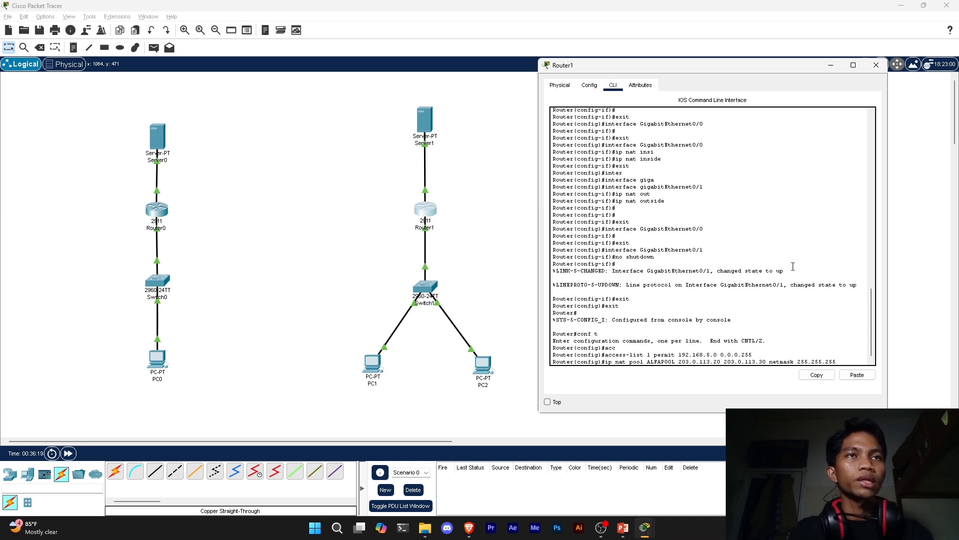
pyautogui.write('.')
pyautogui.write('0')
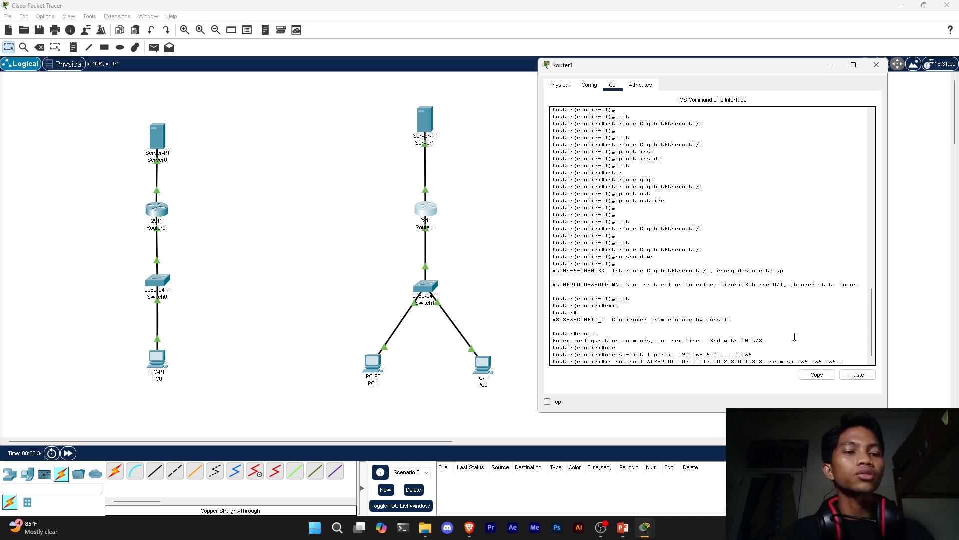
pyautogui.press('Return')
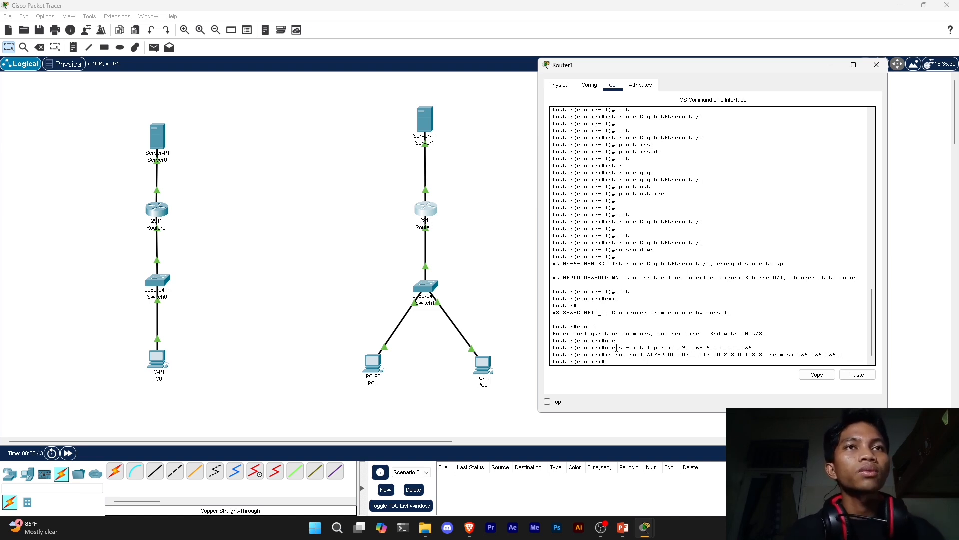
# Review the network in the access-list command and the name and address range in the ALFAPOOL command on Router1.
pyautogui.moveTo(613, 349); pyautogui.dragTo(745, 348)
pyautogui.click(647, 349)
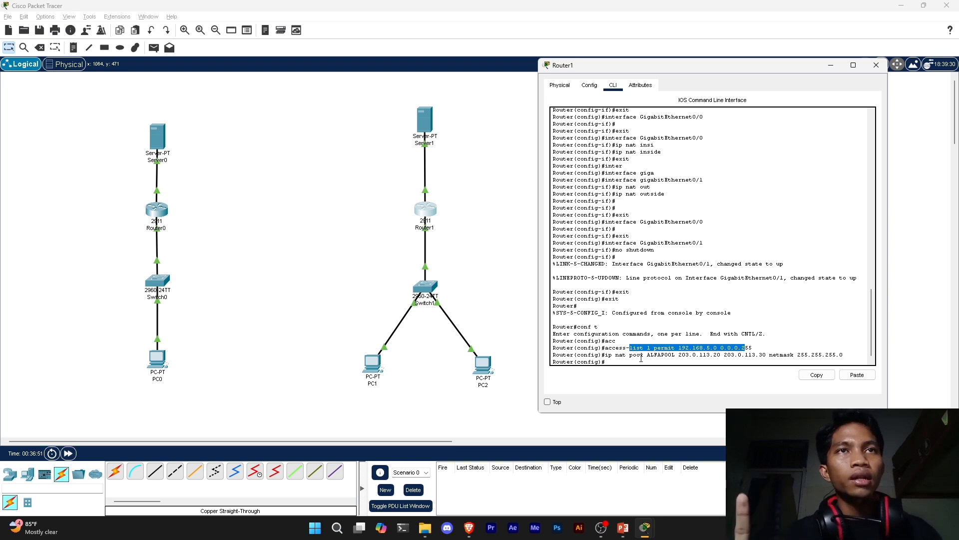
pyautogui.click(652, 356)
pyautogui.moveTo(648, 356); pyautogui.dragTo(691, 355)
pyautogui.moveTo(763, 355); pyautogui.dragTo(683, 355)
pyautogui.click(661, 355)
pyautogui.click(630, 360)
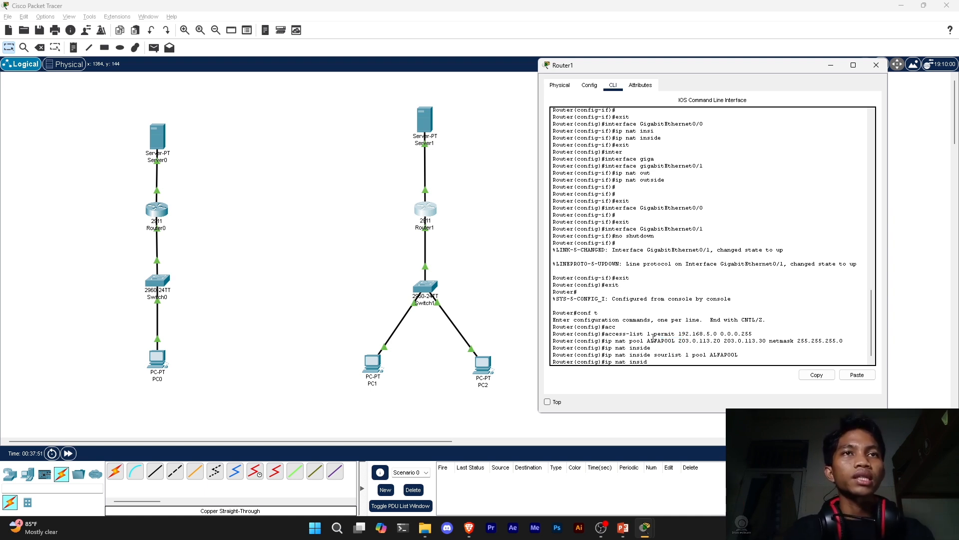
# Execute "ip nat inside source list 1 pool ALFAPOOL" on Router1 and close its configuration window.
pyautogui.write('source')
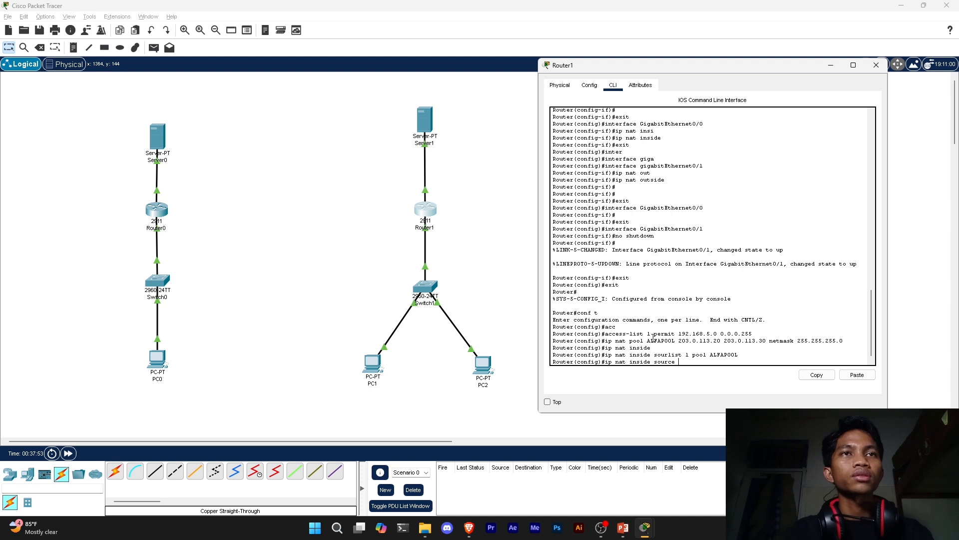
pyautogui.press('Tab')
pyautogui.write('lis')
pyautogui.press('Tab')
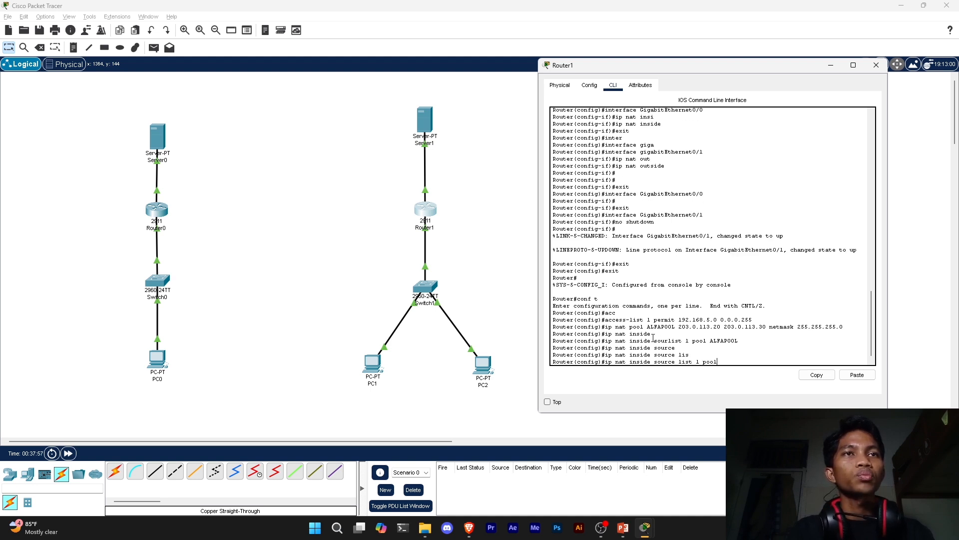
pyautogui.write('1 pool ALFAPOOL')
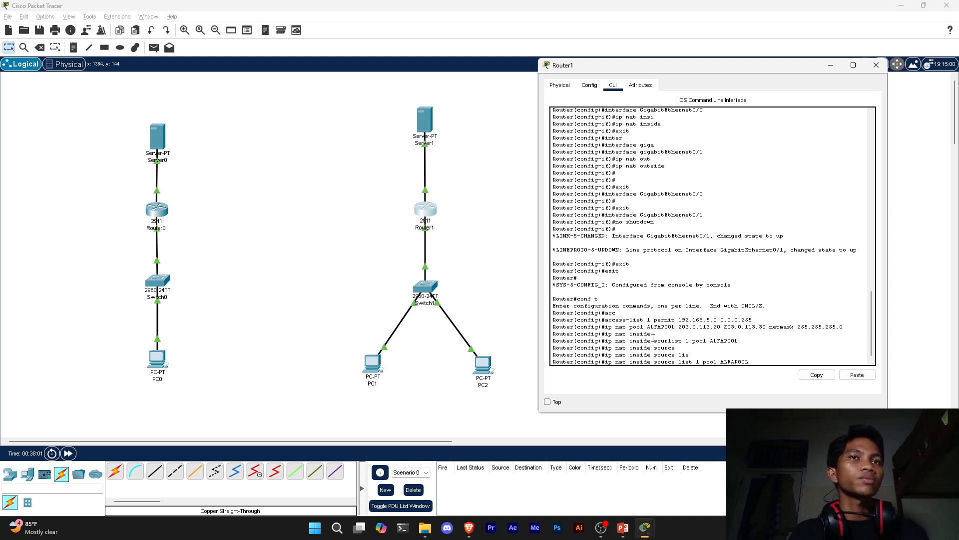
pyautogui.press('Return')
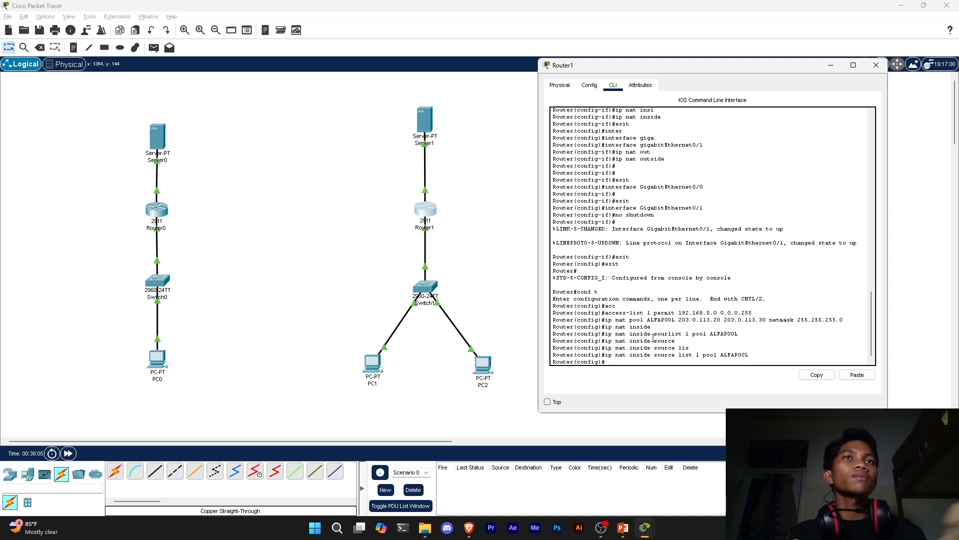
pyautogui.moveTo(657, 65); pyautogui.dragTo(678, 61)
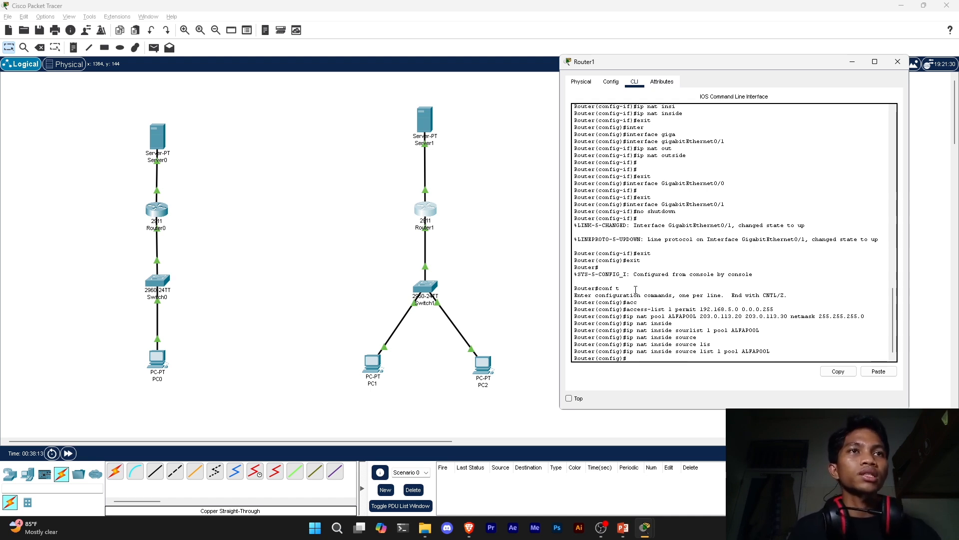
pyautogui.click(898, 61)
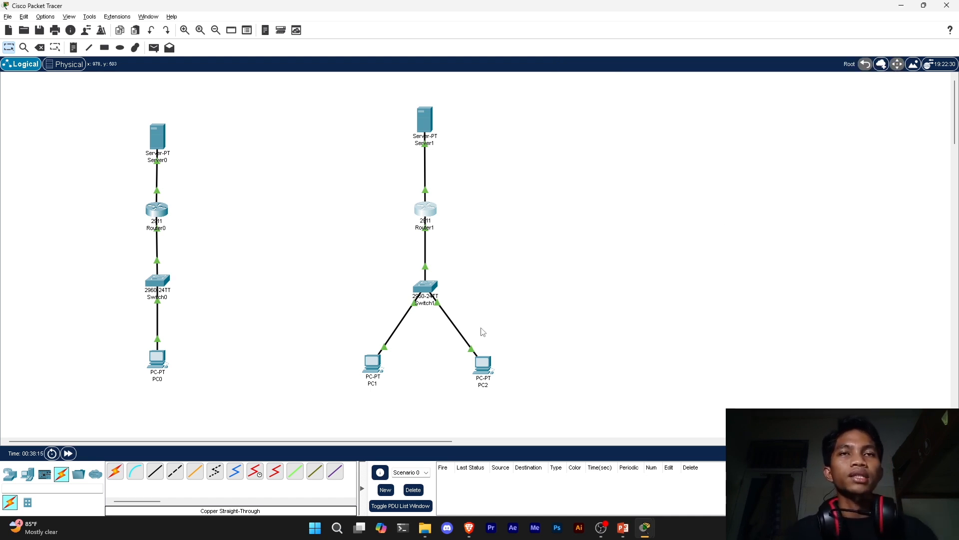
# Shift PC1, PC2 and Server1 slightly within the second topology.
pyautogui.moveTo(374, 372)
pyautogui.mouseDown()
pyautogui.moveTo(363, 372)
pyautogui.moveTo(379, 377)
pyautogui.mouseUp()
pyautogui.moveTo(483, 366); pyautogui.dragTo(487, 372)
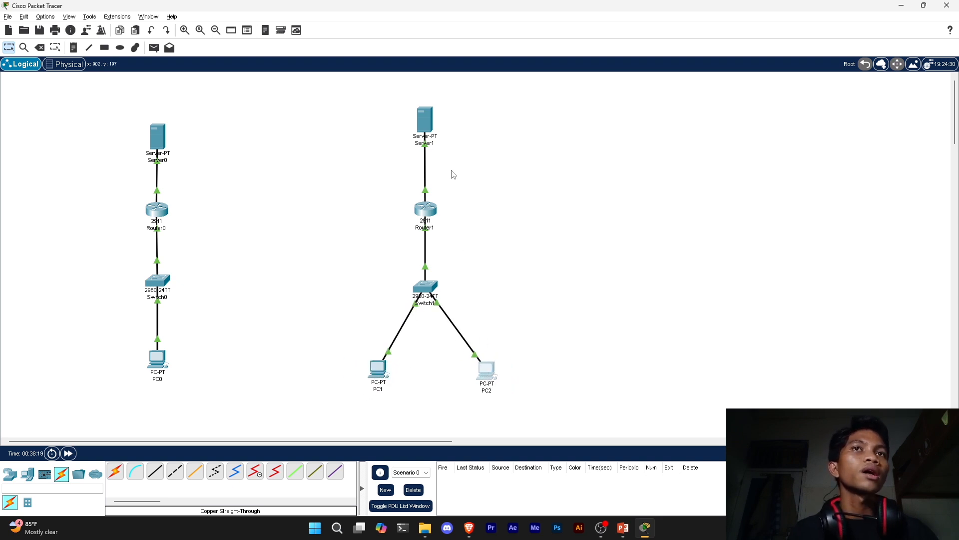
pyautogui.moveTo(431, 124)
pyautogui.mouseDown()
pyautogui.moveTo(432, 108)
pyautogui.moveTo(427, 121)
pyautogui.mouseUp()
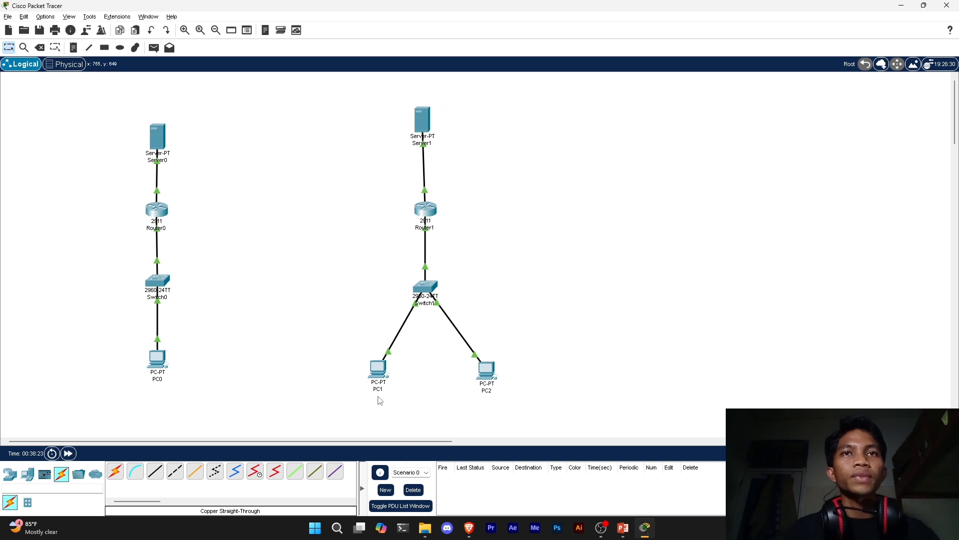
# Ping 203.0.113.200 from PC1's command prompt.
pyautogui.click(385, 376)
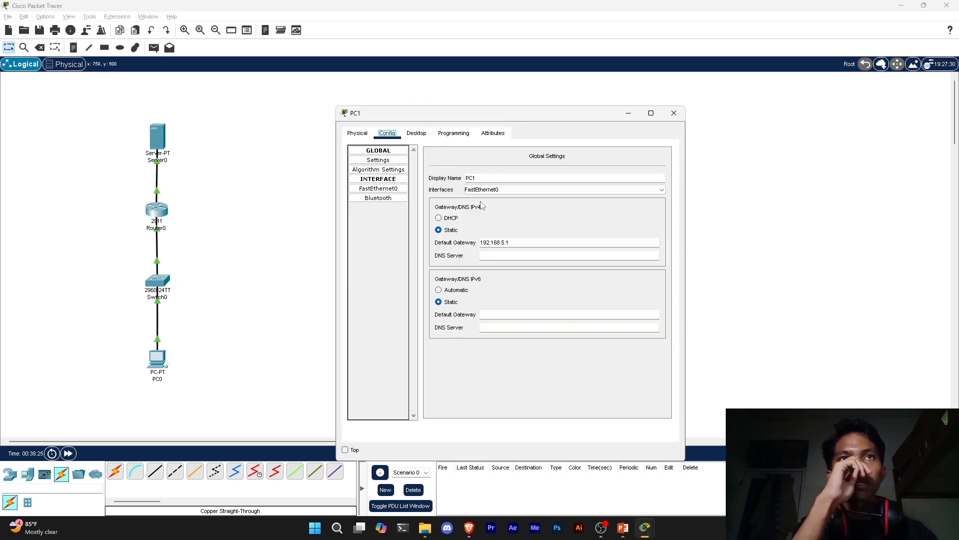
pyautogui.click(416, 133)
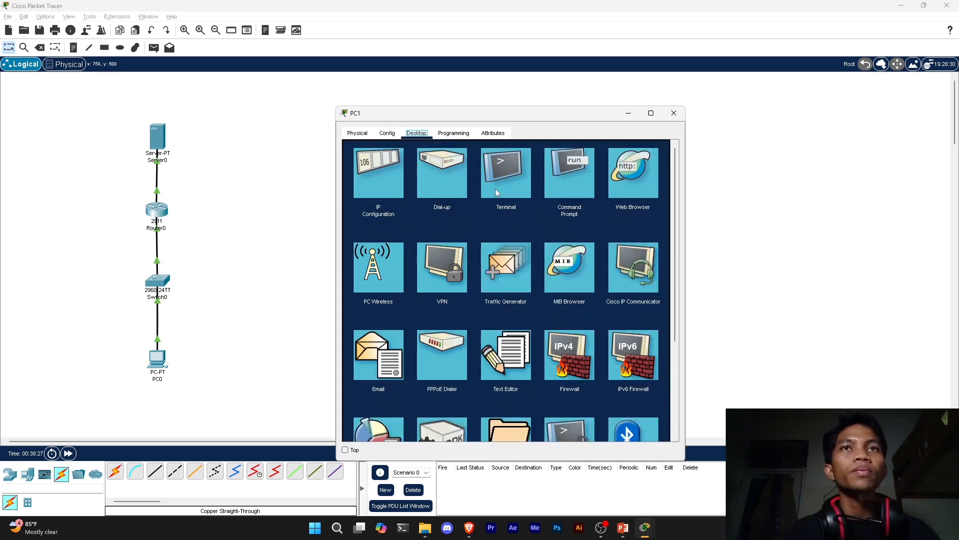
pyautogui.click(567, 174)
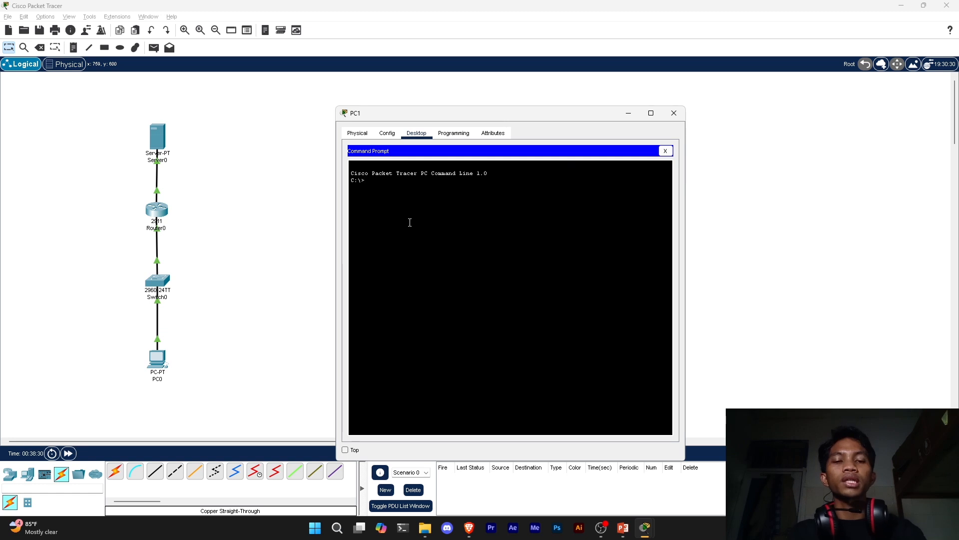
pyautogui.write('ping 192.16')
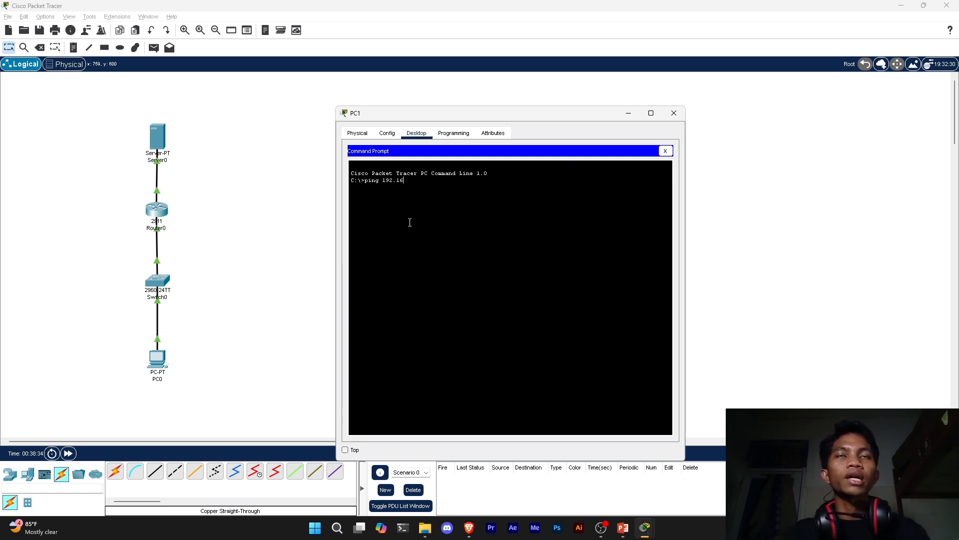
pyautogui.press('BackSpace')
pyautogui.press('BackSpace')
pyautogui.press('BackSpace')
pyautogui.press('BackSpace')
pyautogui.press('BackSpace')
pyautogui.press('BackSpace')
pyautogui.write('203')
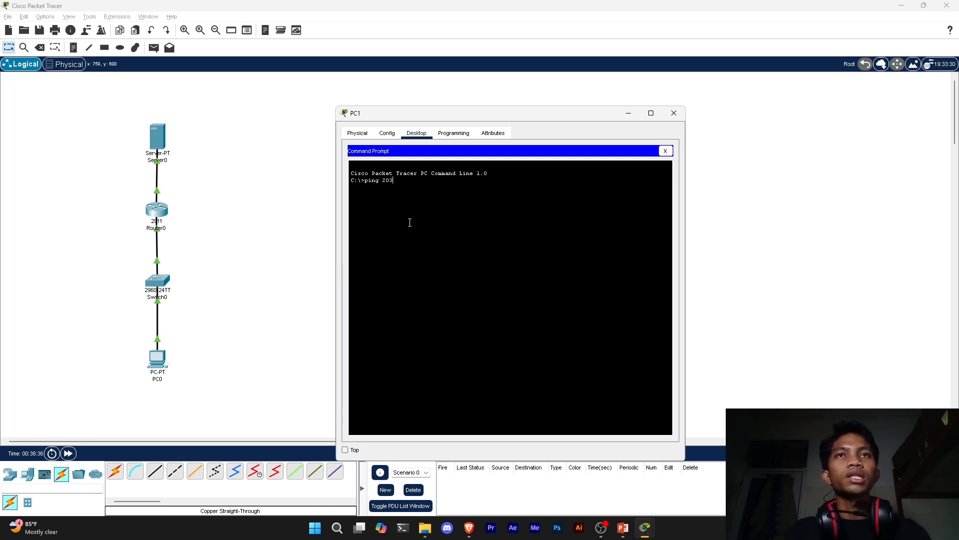
pyautogui.write('.0.113.200')
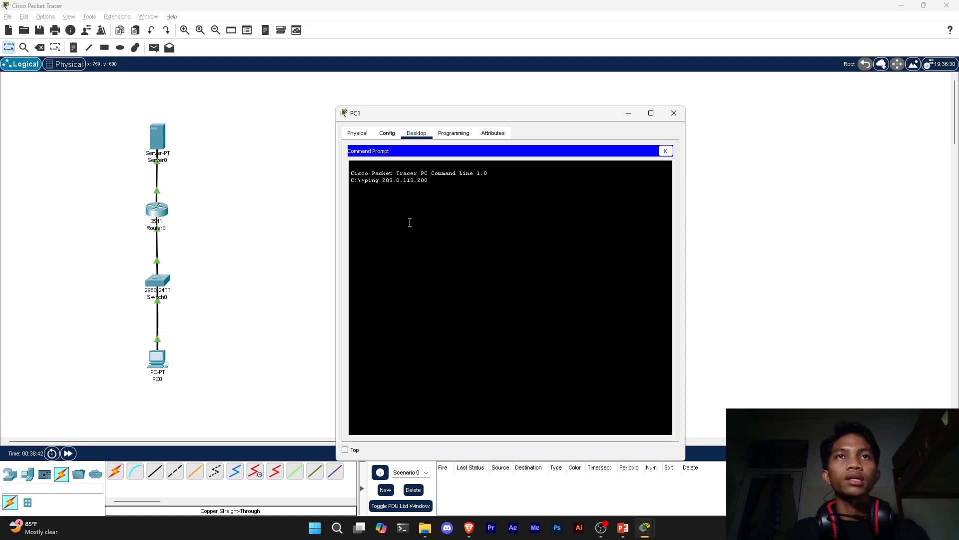
pyautogui.press('Return')
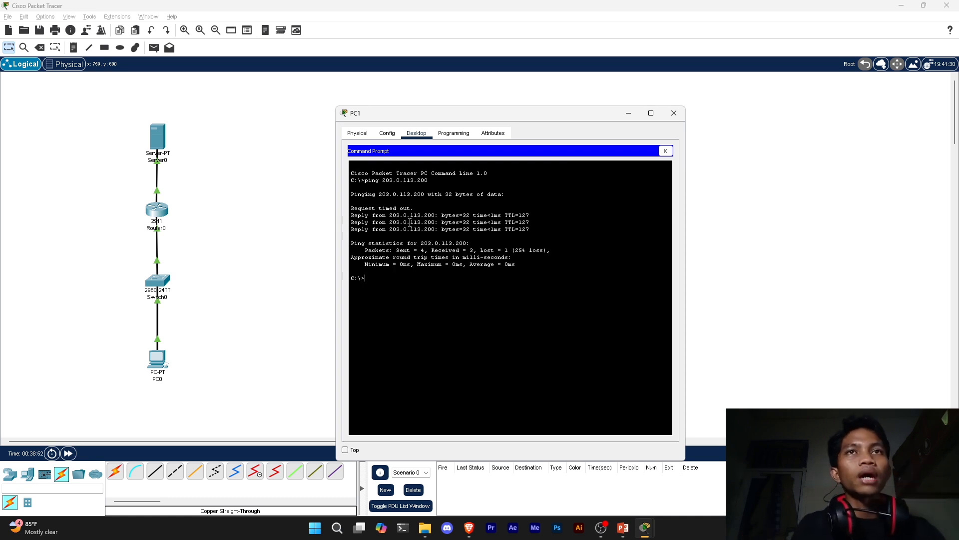
# Check the replies in PC1's command prompt, repeat the ping to 203.0.113.200 and move the window off the topology.
pyautogui.moveTo(369, 206); pyautogui.dragTo(421, 216)
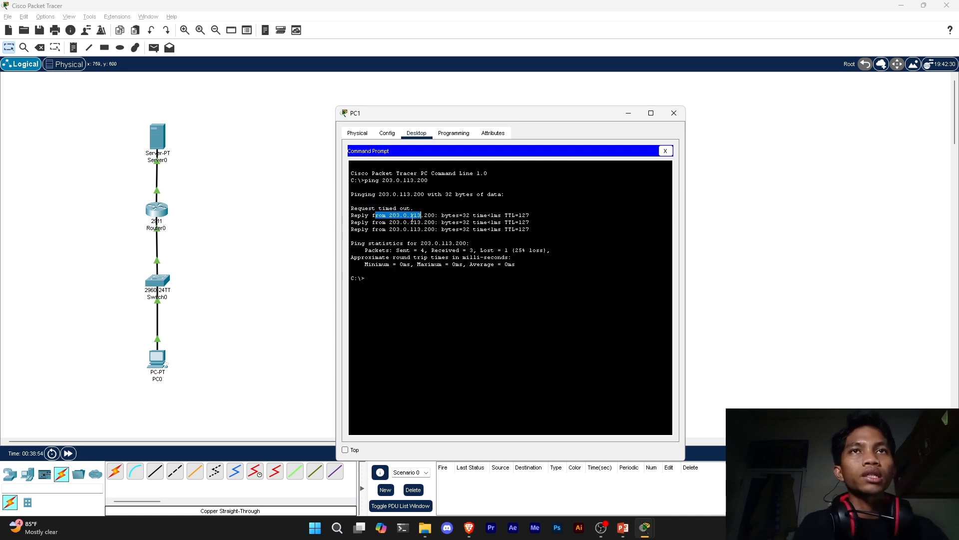
pyautogui.click(411, 219)
pyautogui.press('Up')
pyautogui.press('Return')
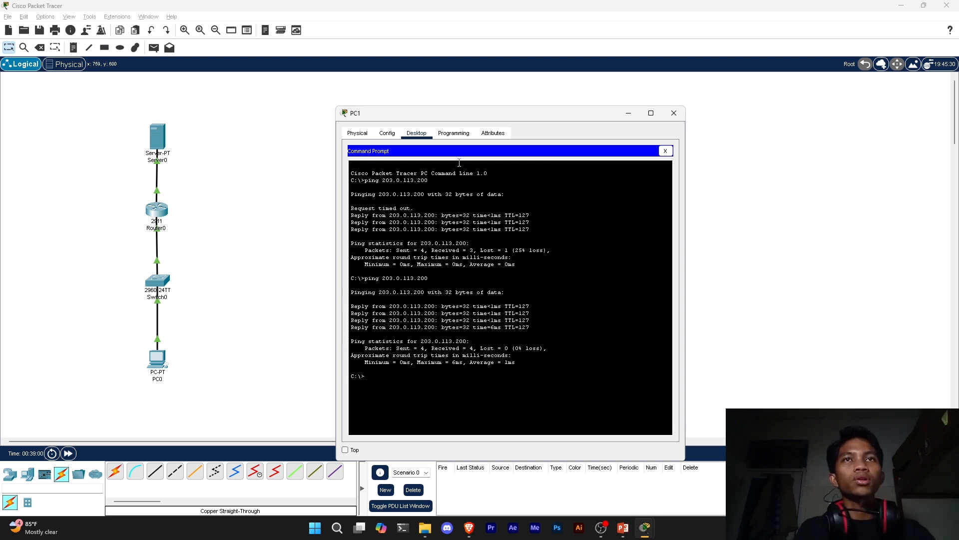
pyautogui.moveTo(457, 117); pyautogui.dragTo(635, 85)
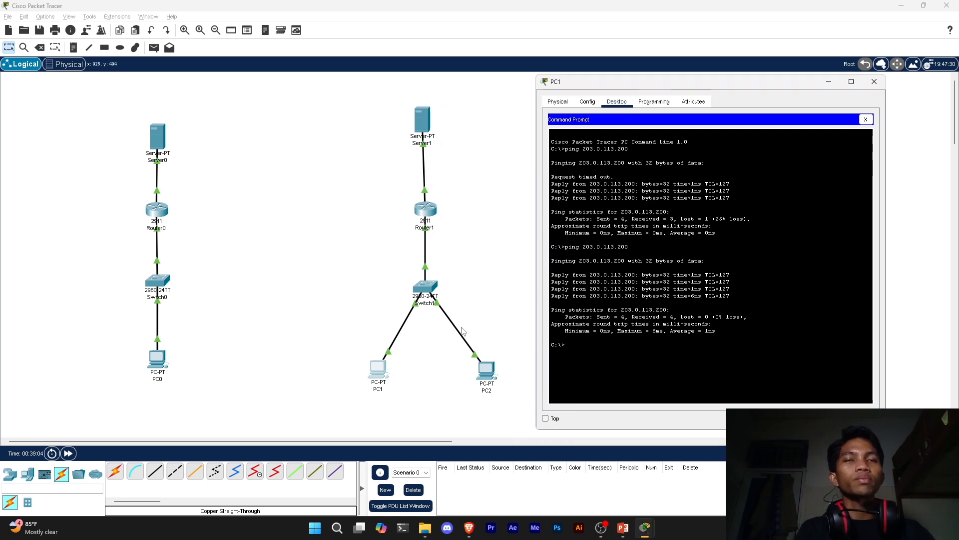
# Ping 203.0.113.200 twice from PC2's command prompt.
pyautogui.click(487, 371)
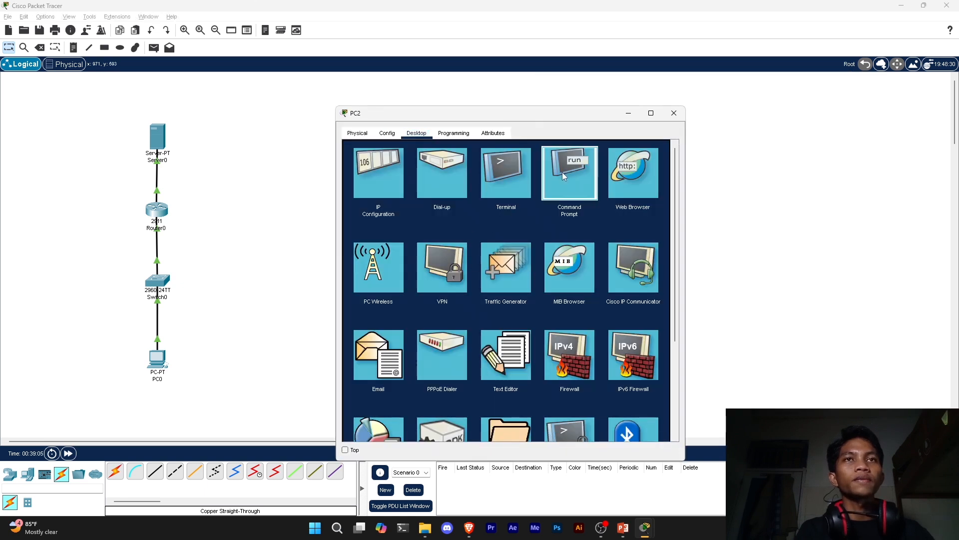
pyautogui.click(562, 171)
pyautogui.moveTo(465, 118); pyautogui.dragTo(638, 92)
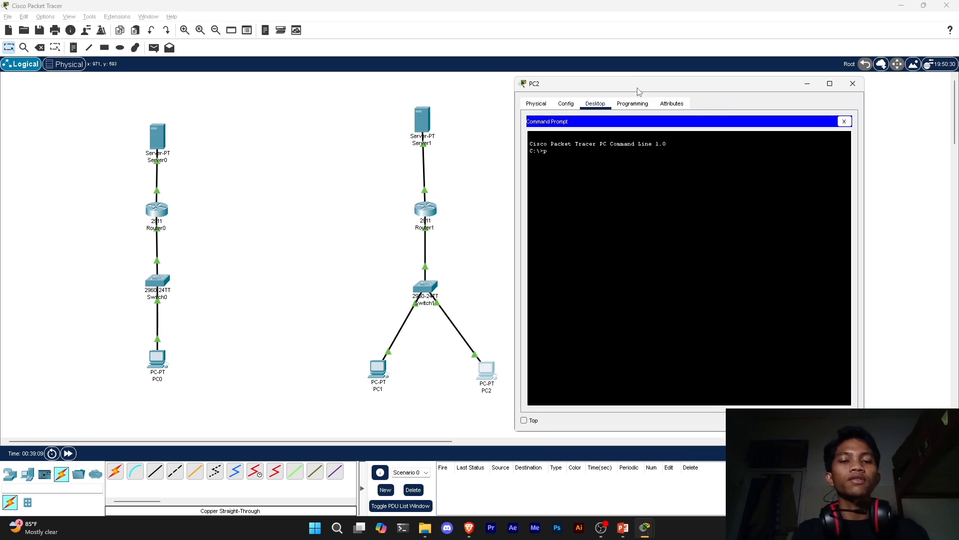
pyautogui.write('ping 20')
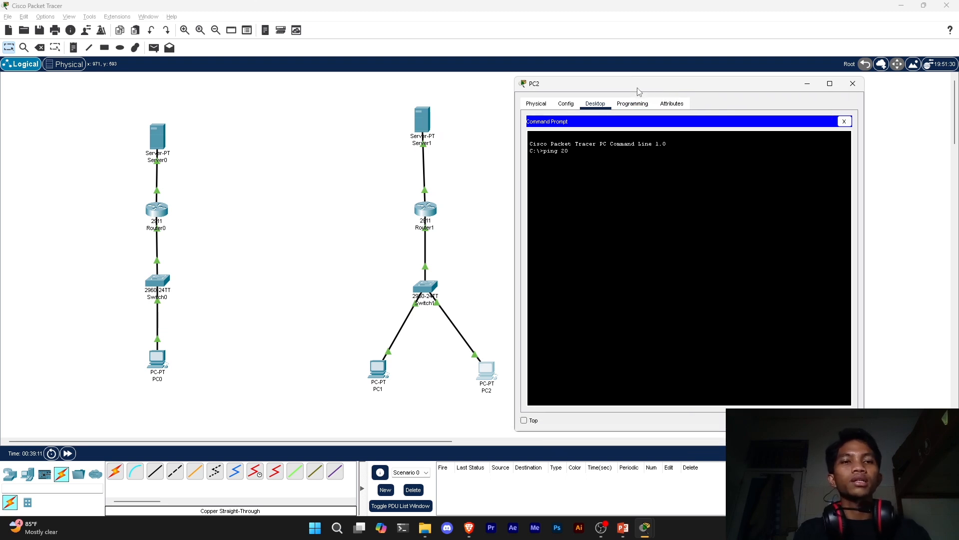
pyautogui.write('3.0.1')
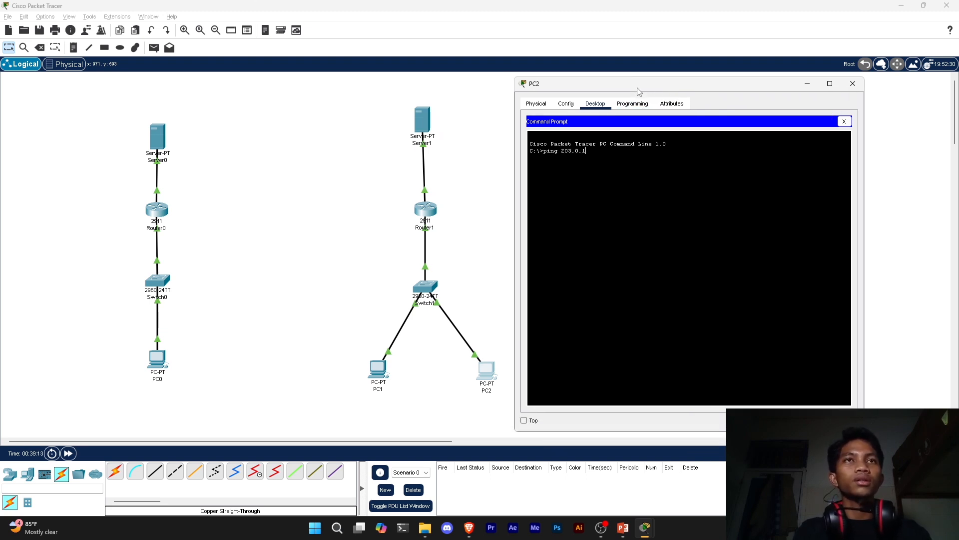
pyautogui.write('13.200')
pyautogui.press('Return')
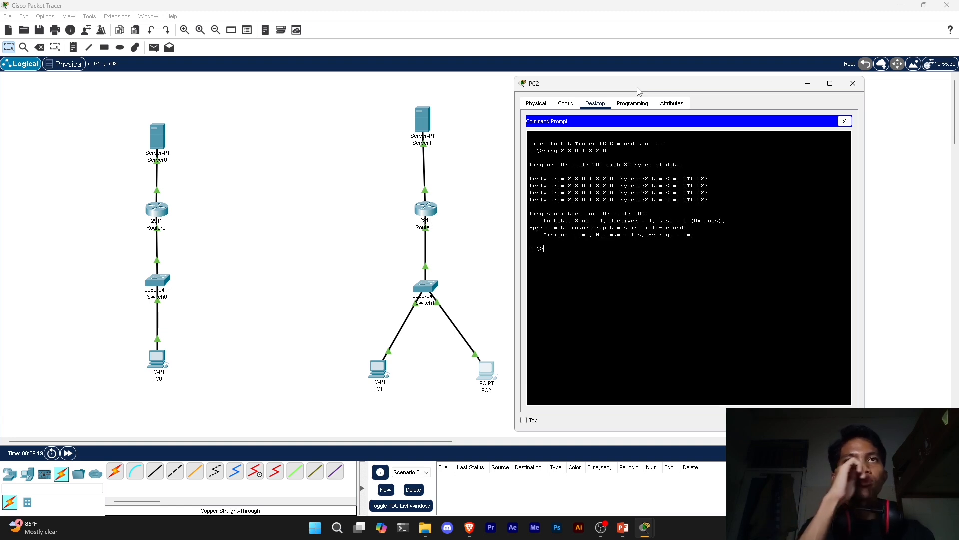
pyautogui.press('Up')
pyautogui.press('Return')
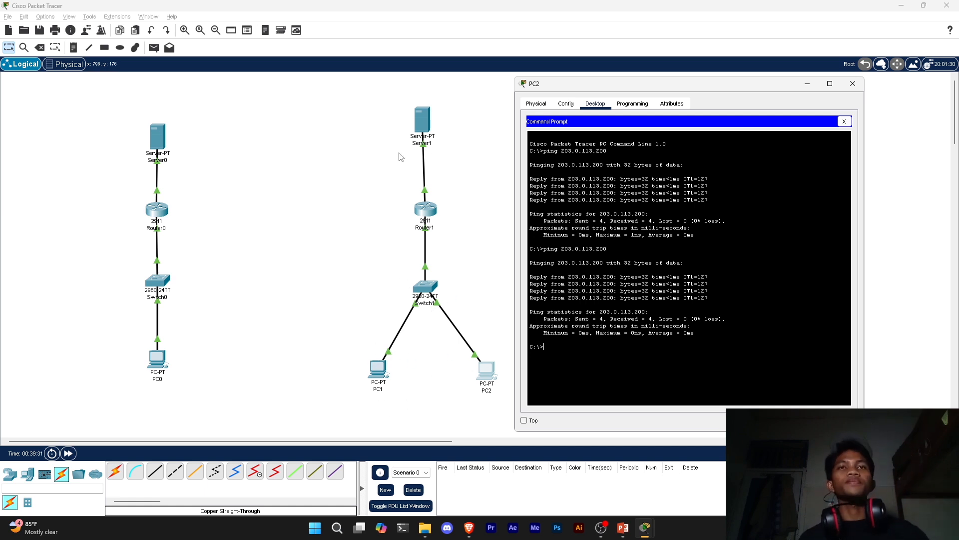
# Ping 192.168.5.1, 192.168.5.3 and 192.168.5.2 from Server1's command prompt.
pyautogui.click(423, 121)
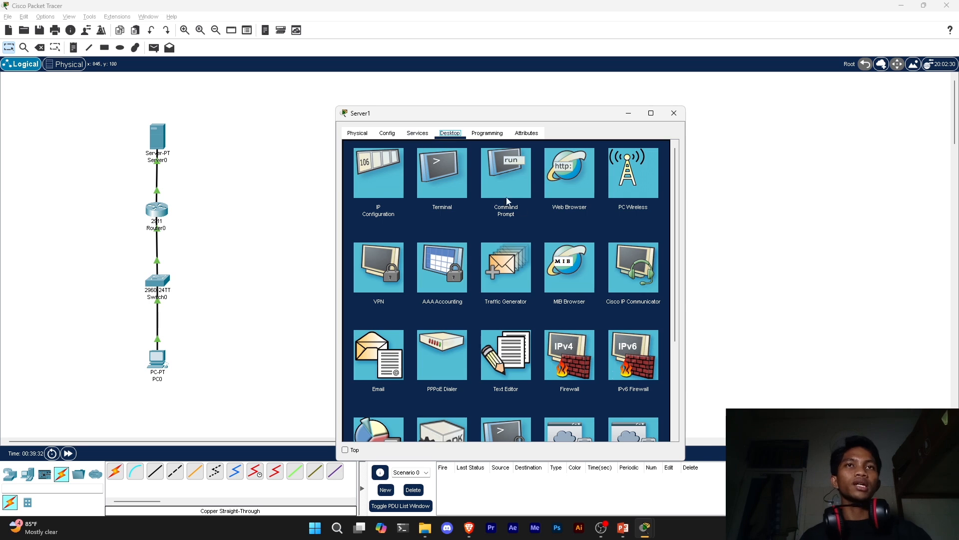
pyautogui.click(508, 201)
pyautogui.moveTo(502, 114); pyautogui.dragTo(703, 108)
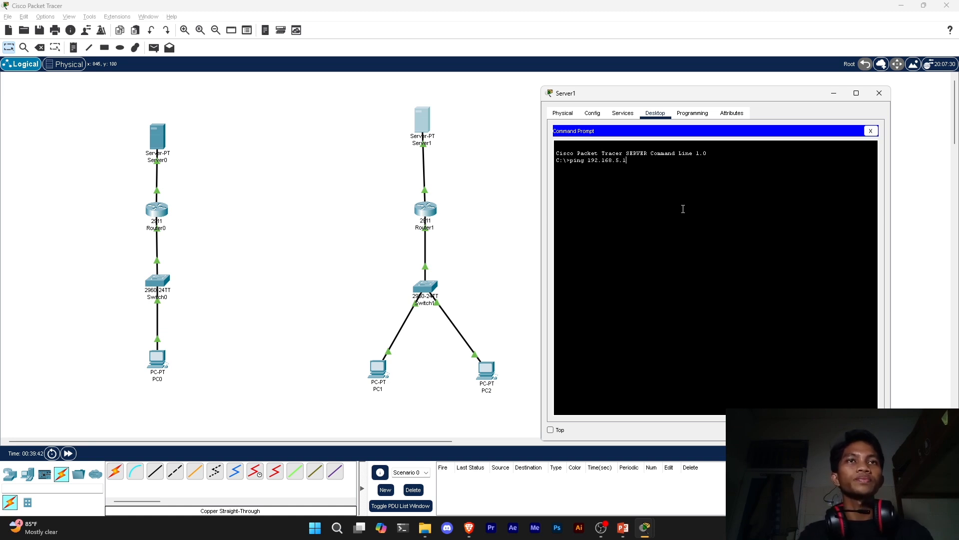
pyautogui.press('Return')
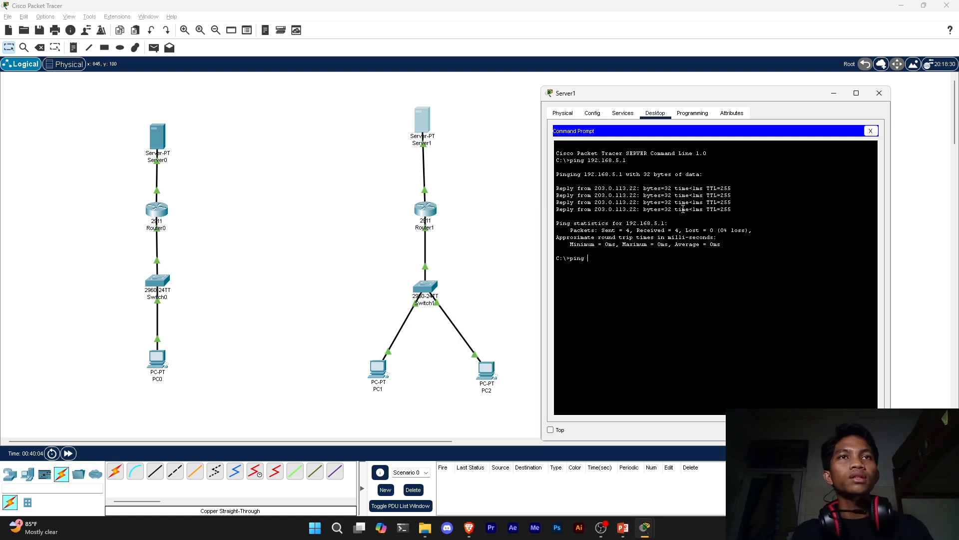
pyautogui.write('192.168.5.3')
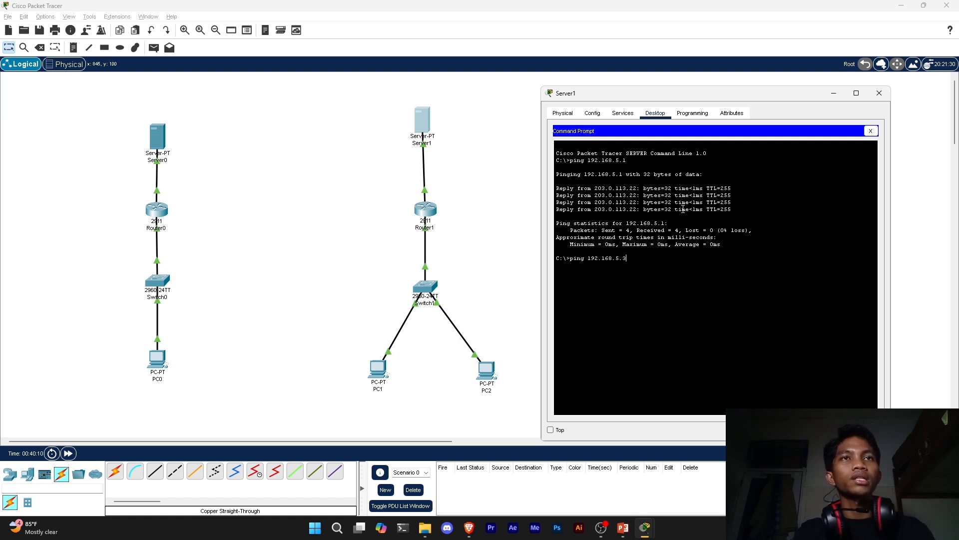
pyautogui.press('Return')
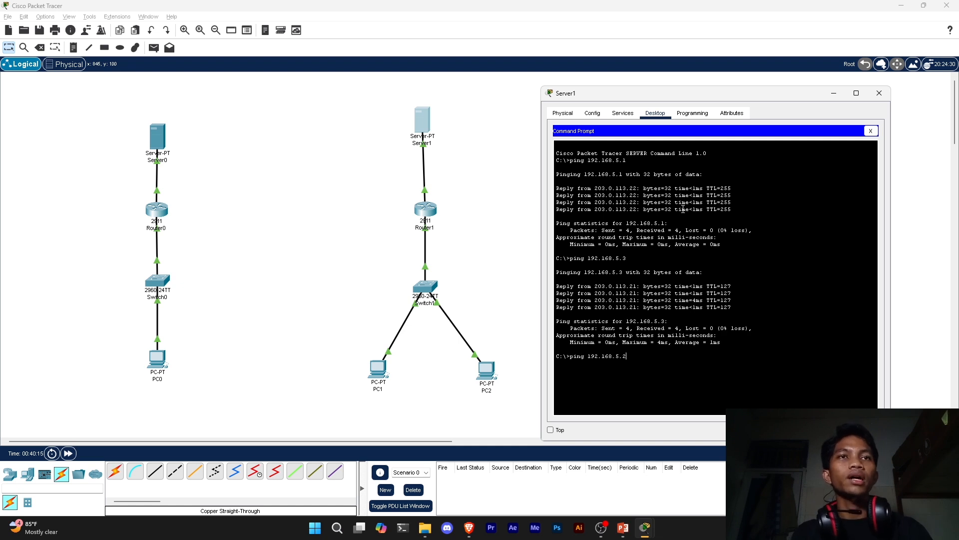
pyautogui.press('Return')
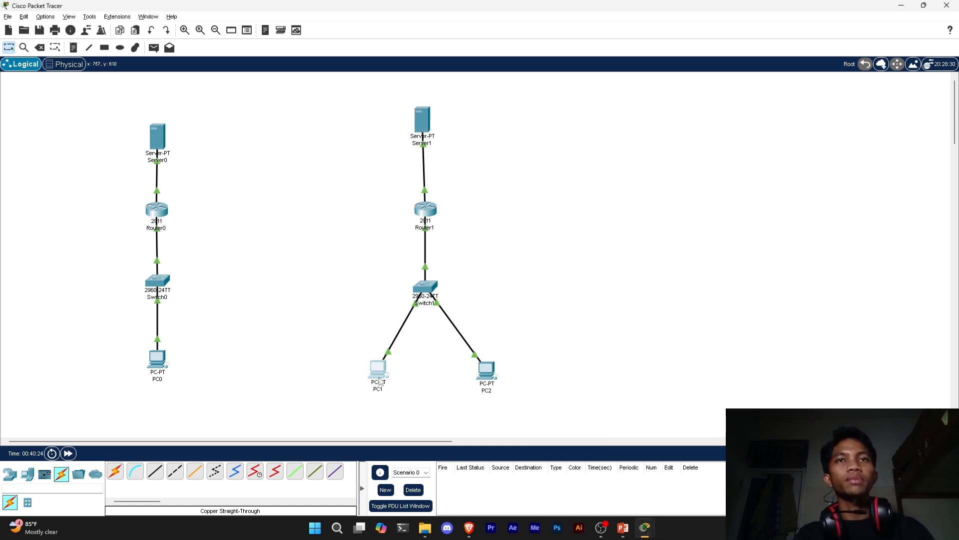
# Fine-tune the placement of Server1 above Router1 and of PC1 and PC2 below Switch1.
pyautogui.moveTo(379, 377)
pyautogui.mouseDown()
pyautogui.moveTo(376, 365)
pyautogui.moveTo(382, 377)
pyautogui.mouseUp()
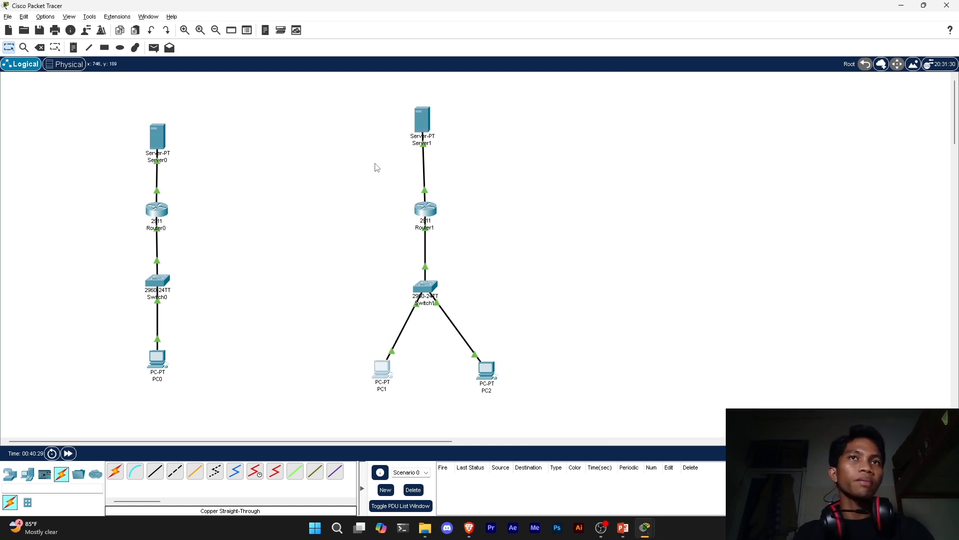
pyautogui.moveTo(423, 122); pyautogui.dragTo(426, 132)
pyautogui.moveTo(486, 375)
pyautogui.mouseDown()
pyautogui.moveTo(491, 362)
pyautogui.moveTo(483, 376)
pyautogui.mouseUp()
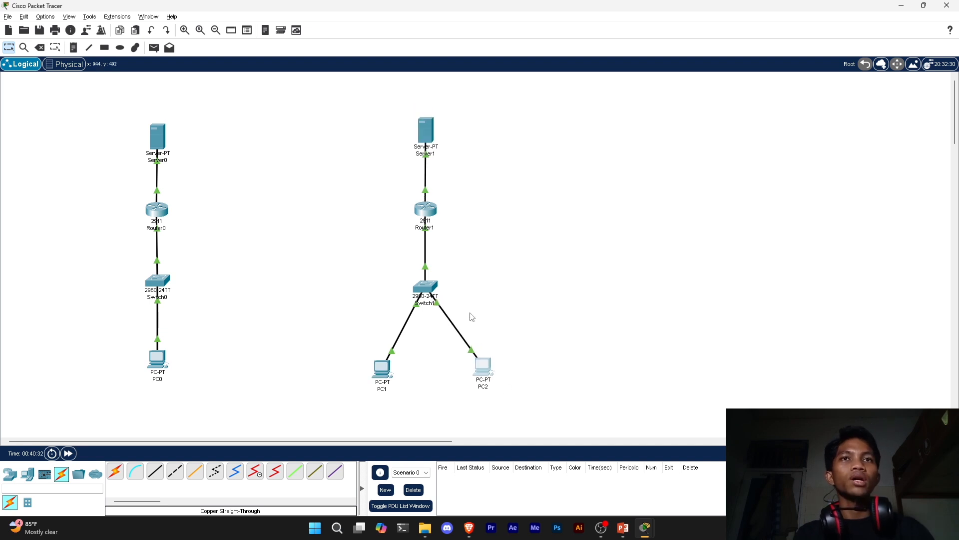
pyautogui.moveTo(425, 131)
pyautogui.mouseDown()
pyautogui.moveTo(404, 134)
pyautogui.moveTo(420, 117)
pyautogui.moveTo(425, 123)
pyautogui.mouseUp()
pyautogui.moveTo(383, 379)
pyautogui.mouseDown()
pyautogui.moveTo(384, 367)
pyautogui.moveTo(384, 383)
pyautogui.moveTo(375, 379)
pyautogui.mouseUp()
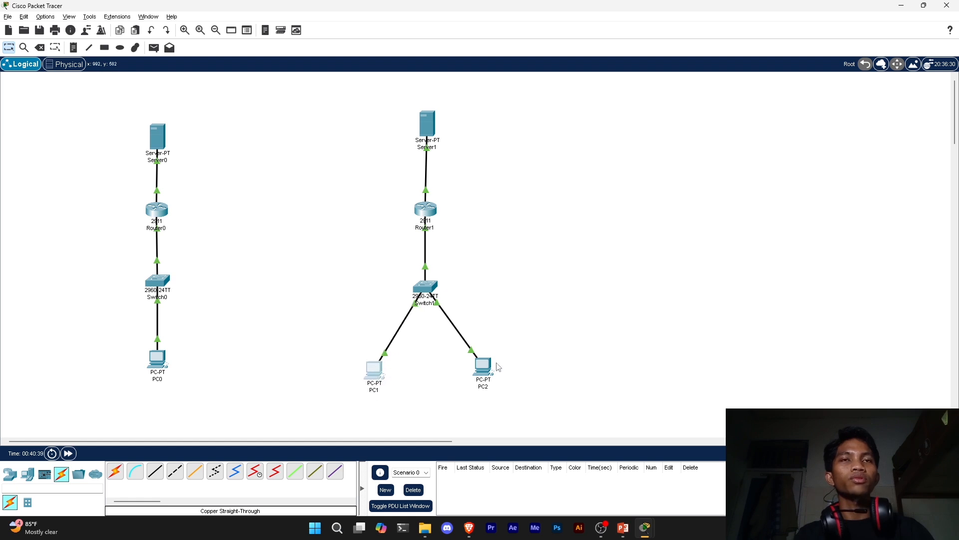
pyautogui.moveTo(483, 373)
pyautogui.mouseDown()
pyautogui.moveTo(475, 355)
pyautogui.moveTo(477, 370)
pyautogui.mouseUp()
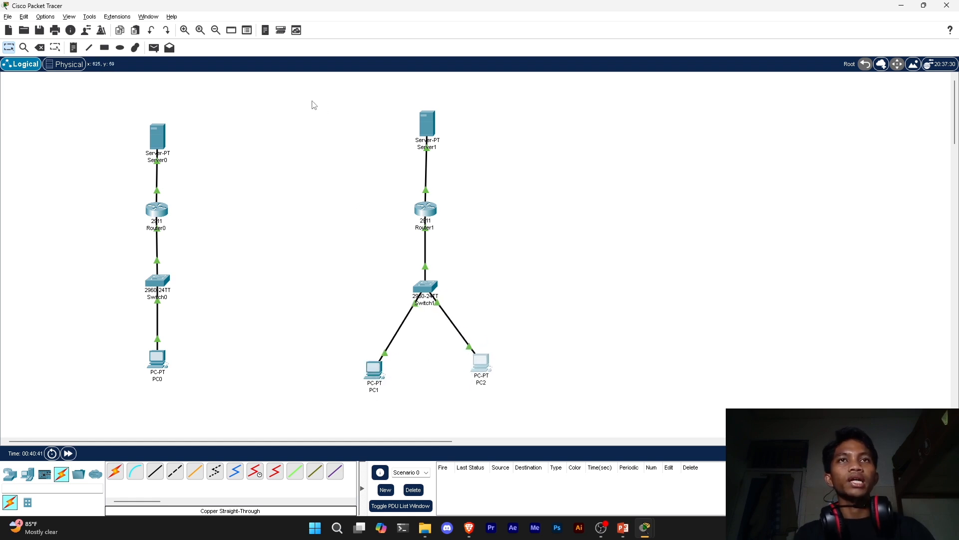
# Move the whole Server1 topology further right and the whole Server0 topology towards the middle of the workspace.
pyautogui.moveTo(311, 101); pyautogui.dragTo(531, 398)
pyautogui.moveTo(482, 368); pyautogui.dragTo(687, 373)
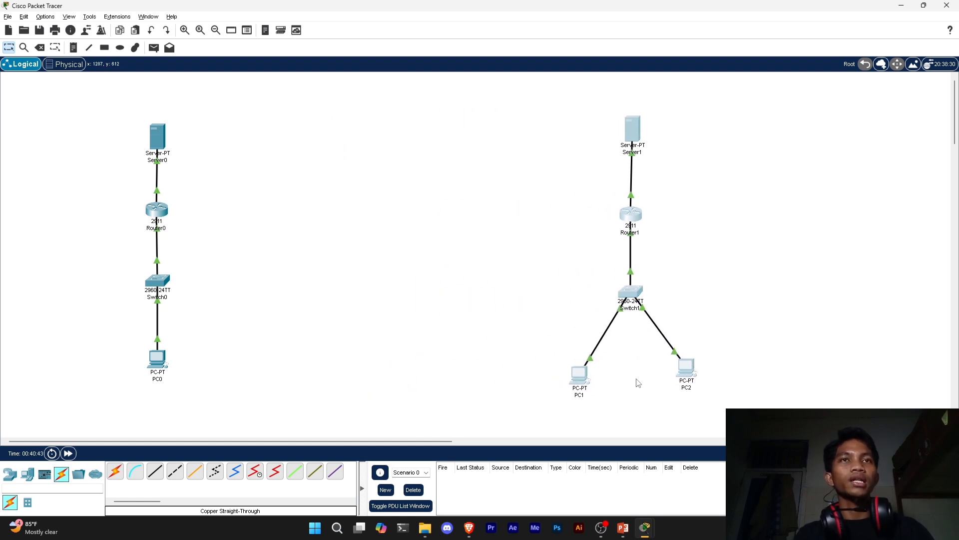
pyautogui.moveTo(106, 130); pyautogui.dragTo(176, 248)
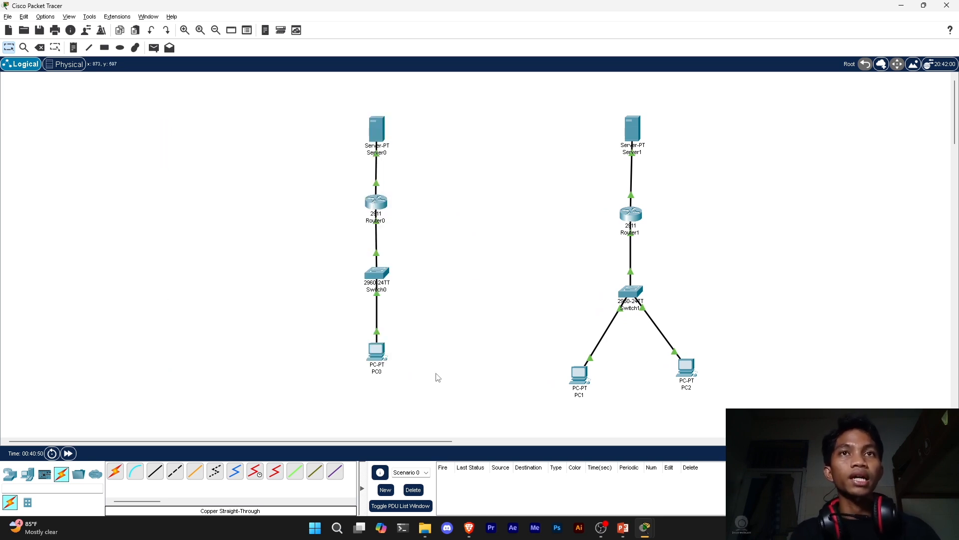
pyautogui.moveTo(430, 387); pyautogui.dragTo(397, 141)
pyautogui.click(503, 133)
pyautogui.moveTo(500, 117); pyautogui.dragTo(732, 400)
pyautogui.click(742, 368)
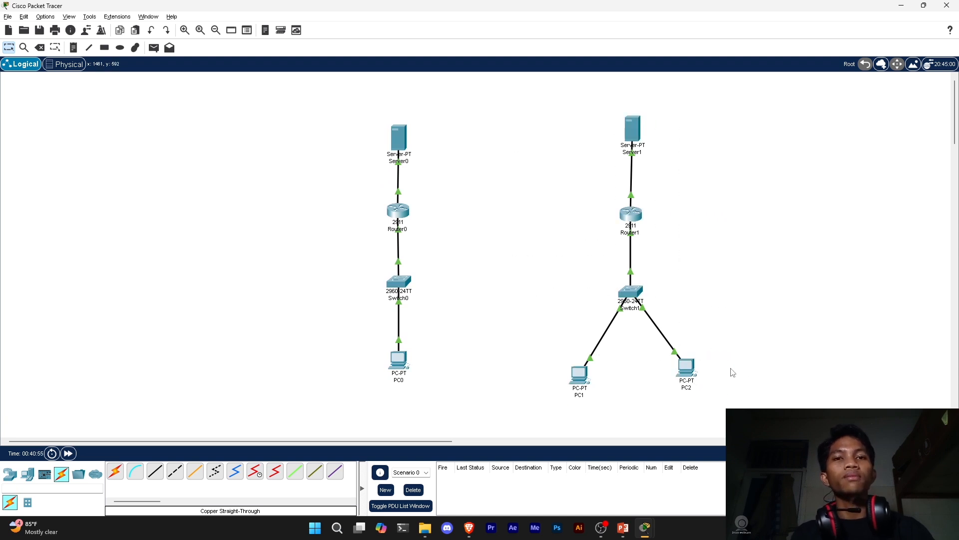